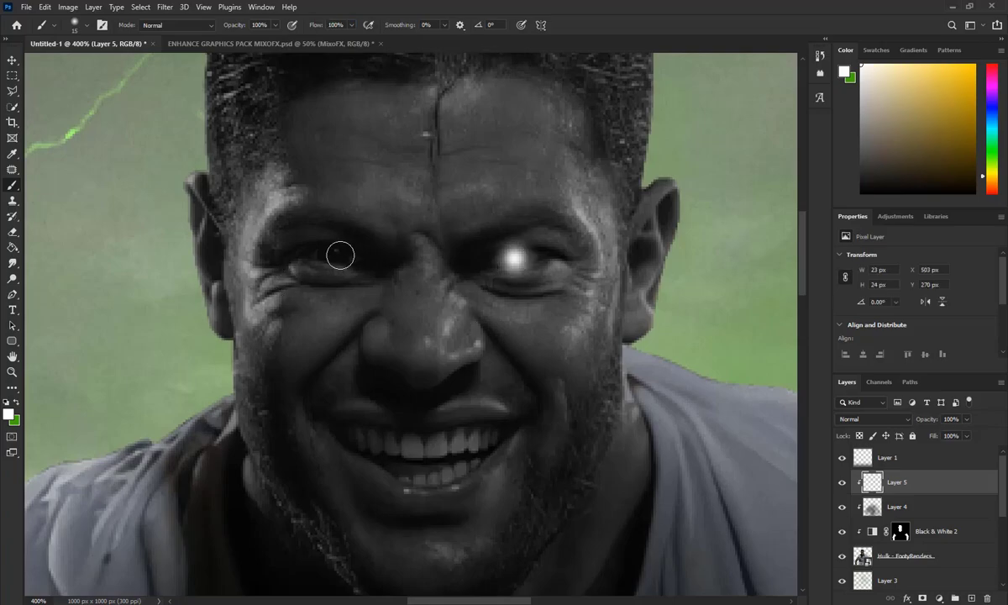
Step: Brighten the left eye's white glow, then paint a green halo with a 120 px brush
key("bracketright")
key("bracketright")
key("bracketright")
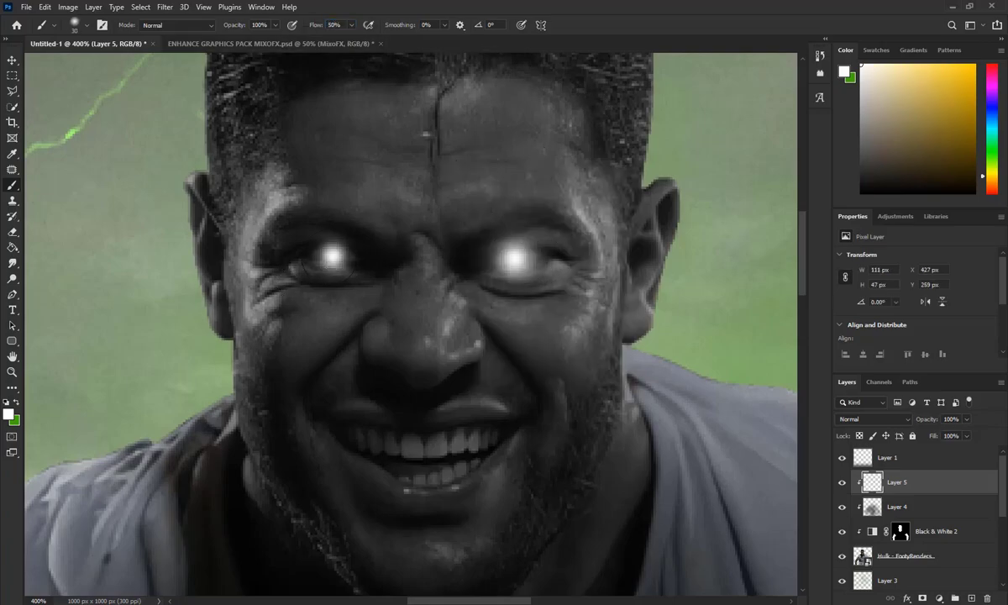
left_click(330, 253)
left_click(174, 84, "alt")
right_click(517, 265)
type("60")
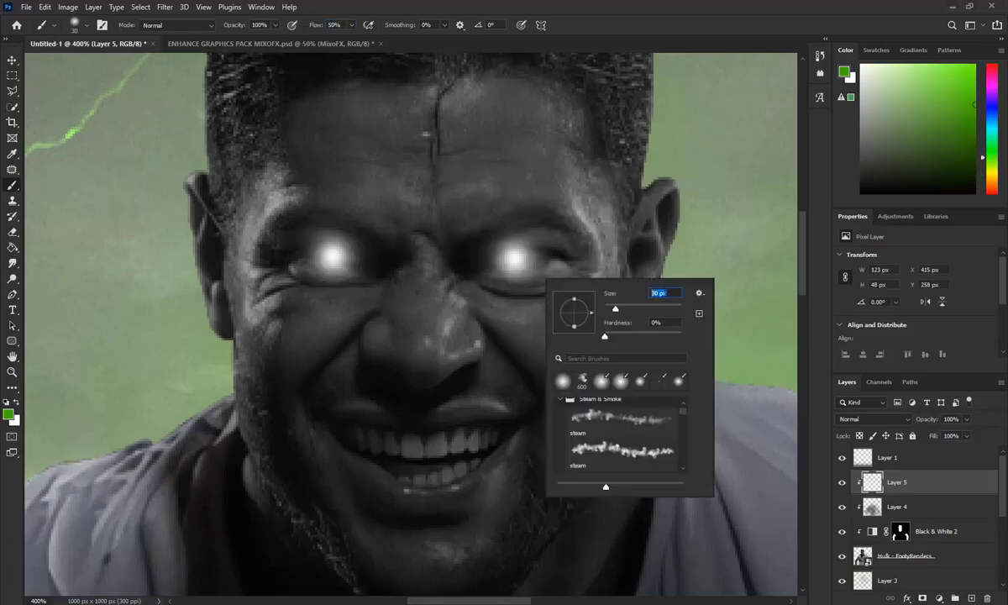
key("Return")
scroll(239, 58, "up", 1)
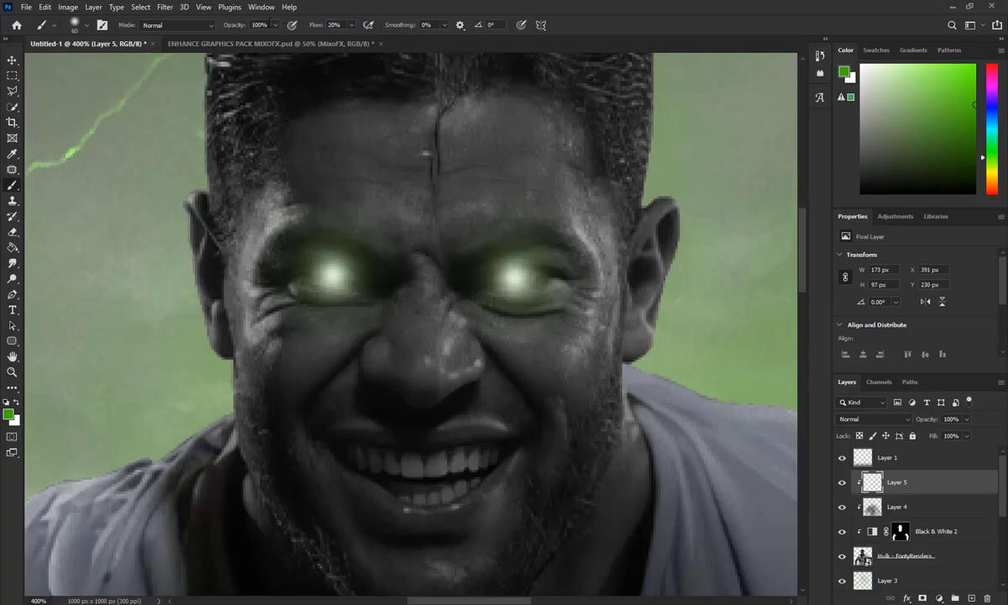
right_click(482, 196)
type("120")
key("Return")
left_click(518, 266)
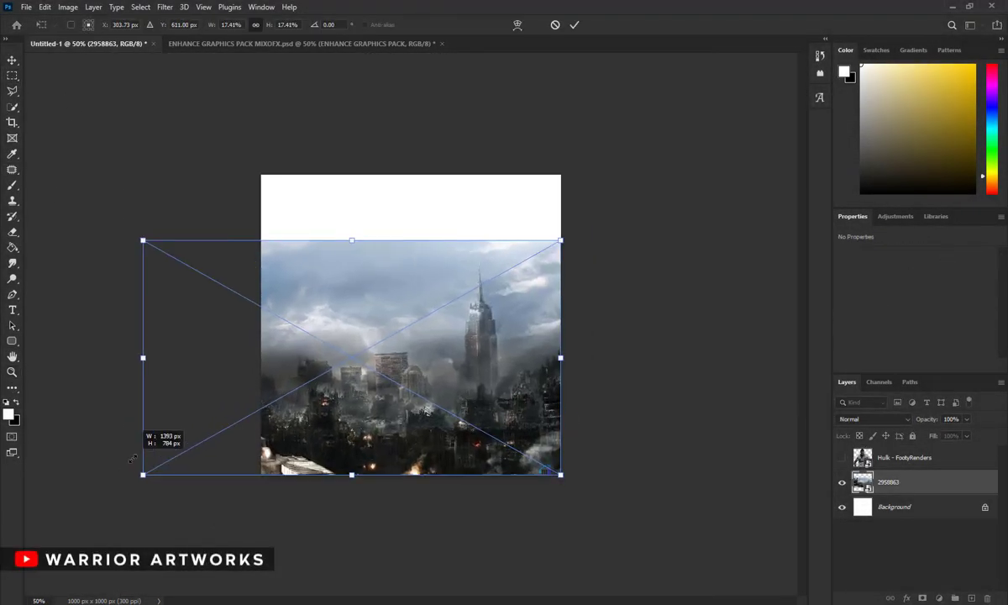
Step: Scale the city image to fill the canvas and make it black and white
left_click_drag(132, 457, 83, 475)
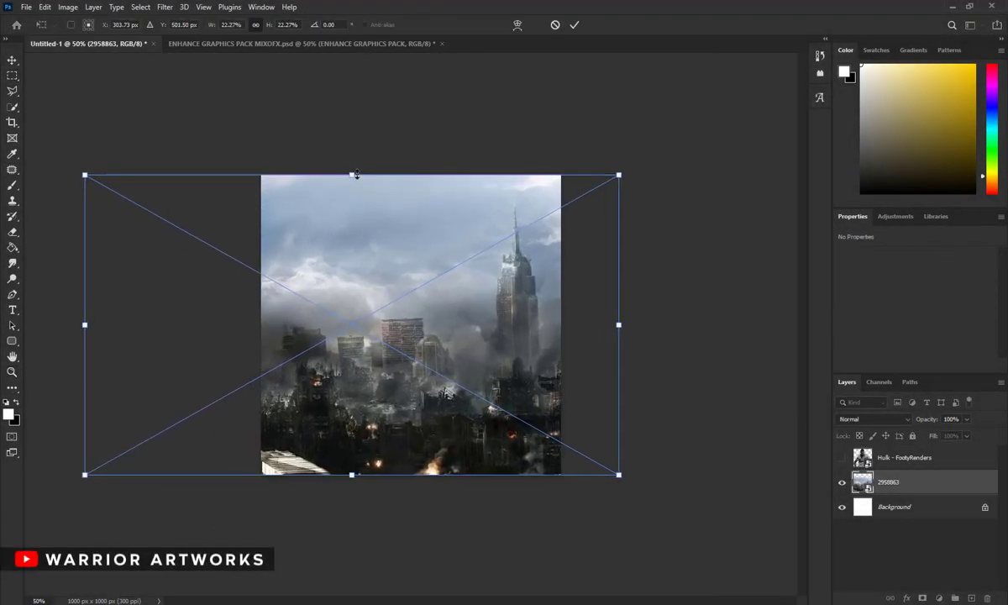
left_click_drag(393, 403, 366, 403)
left_click(576, 28)
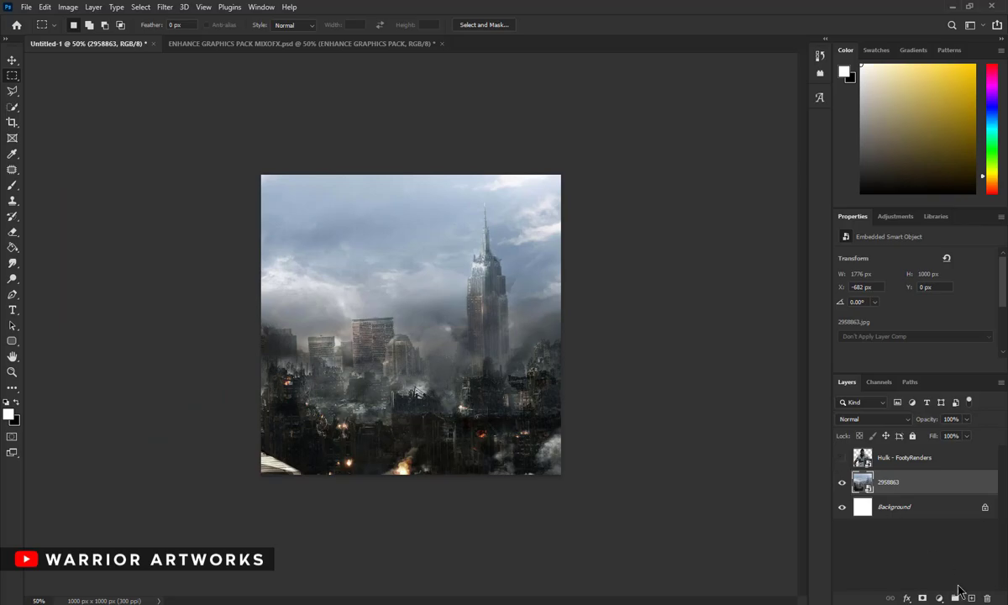
left_click(938, 597)
left_click(915, 502)
Step: Show the footballer layer and shrink it to 900×883 px
left_click(887, 507)
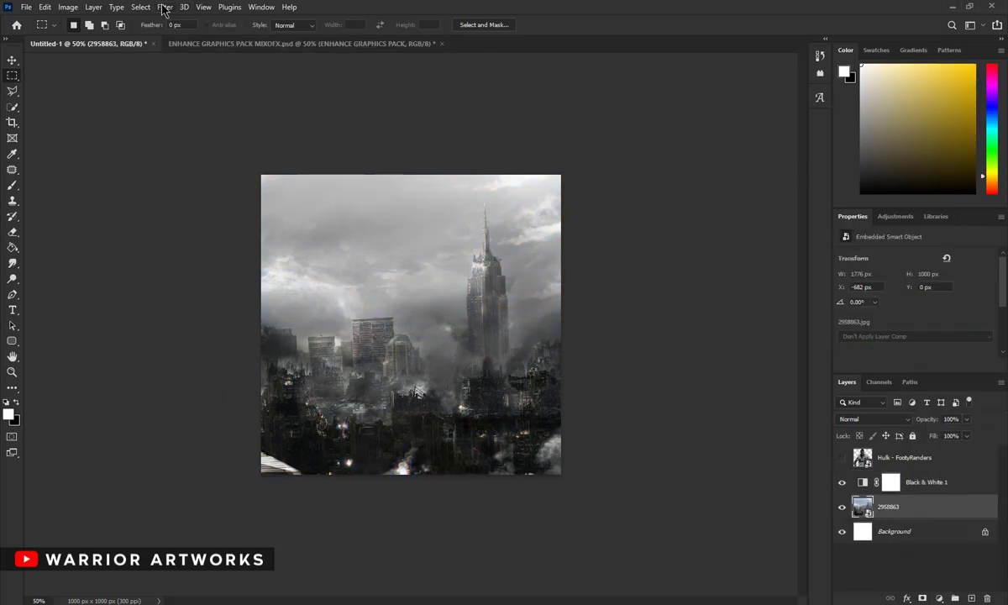
left_click(165, 6)
left_click(841, 457)
left_click(905, 457)
right_click(483, 242)
left_click(519, 417)
left_click_drag(411, 176, 409, 206)
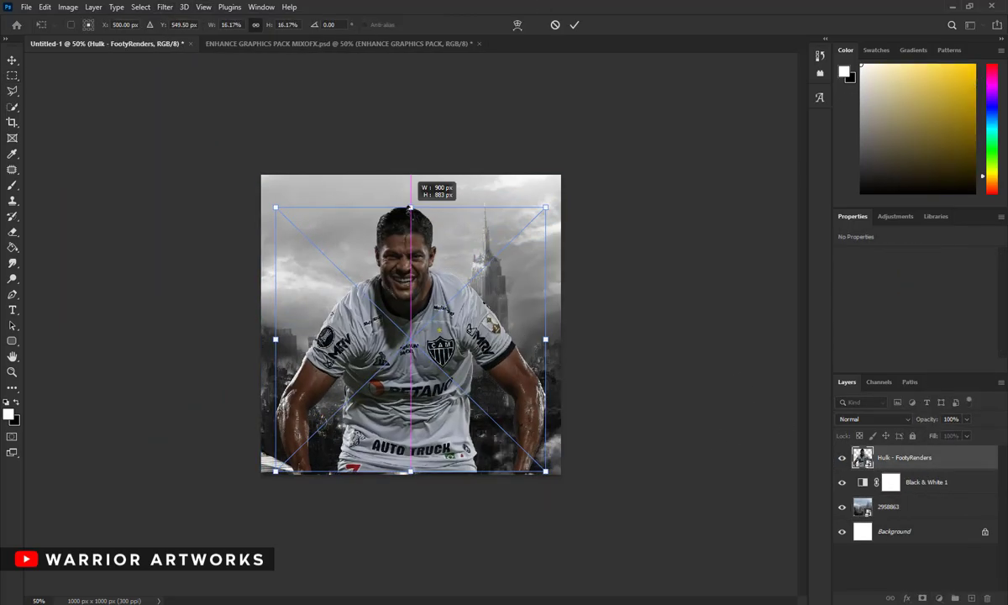
left_click(575, 24)
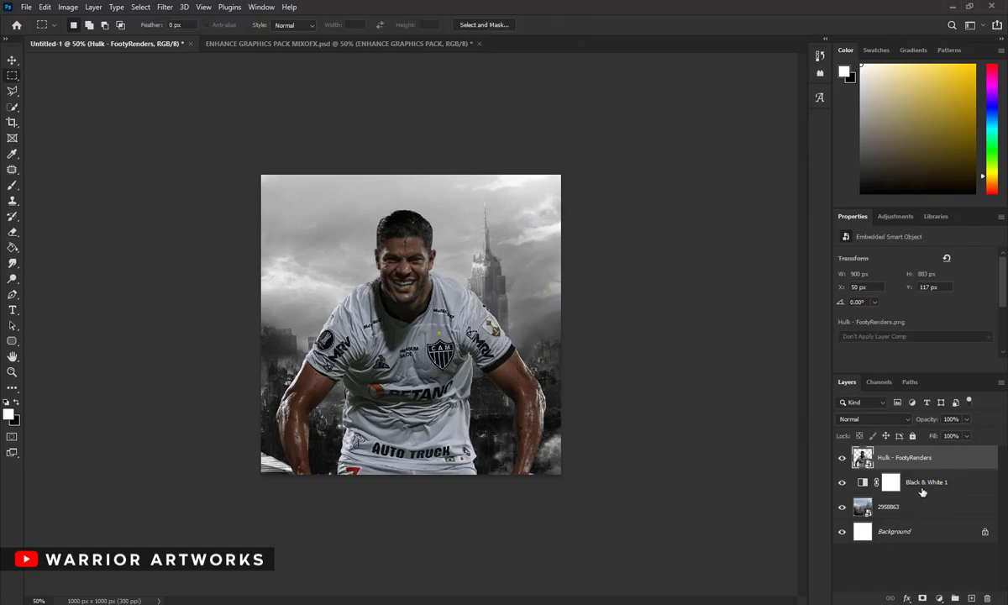
Step: Zoom in and add a Gradient Fill layer above the footballer
left_click(922, 492)
key("z")
left_click(259, 113)
left_click(905, 457)
left_click(939, 598)
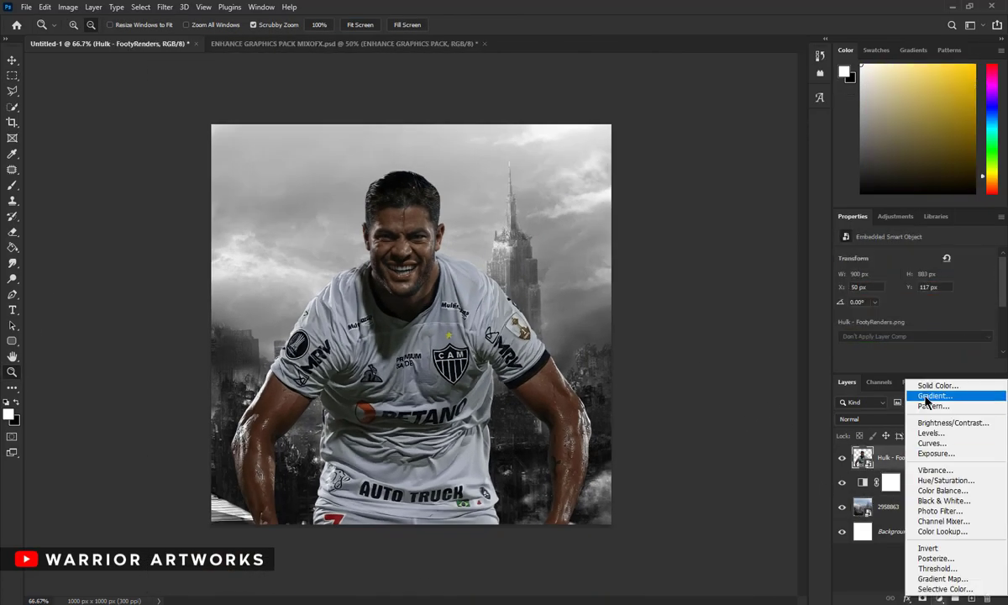
left_click(932, 396)
key("Return")
Step: Move the dark gradient down over the lower canvas at 80% opacity
key("ctrl+shift+alt+n")
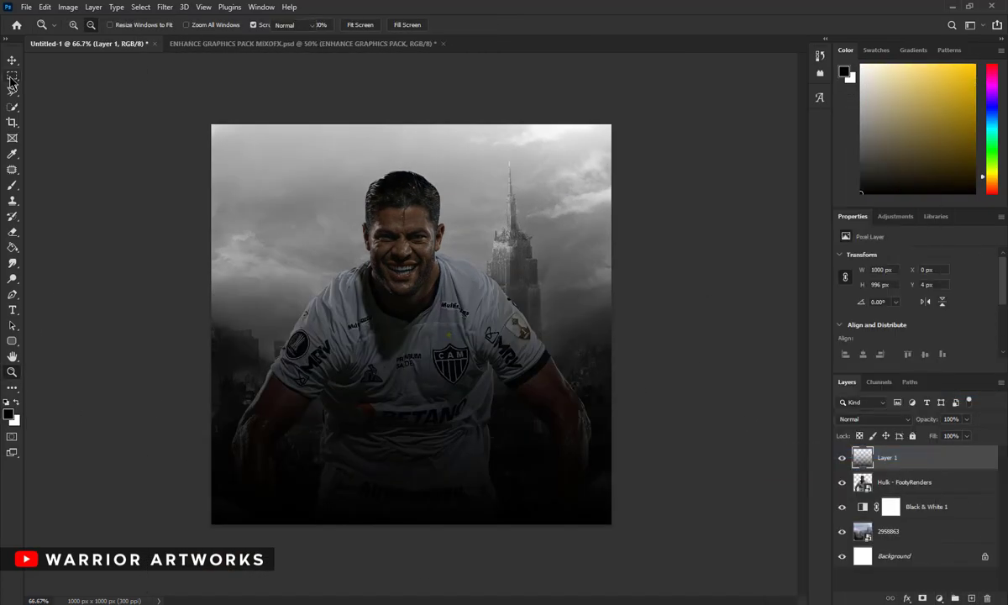
left_click(12, 75)
key("ctrl+t")
left_click_drag(410, 124, 411, 410)
key("Return")
key("5")
key("ctrl+t")
left_click(589, 23)
key("8")
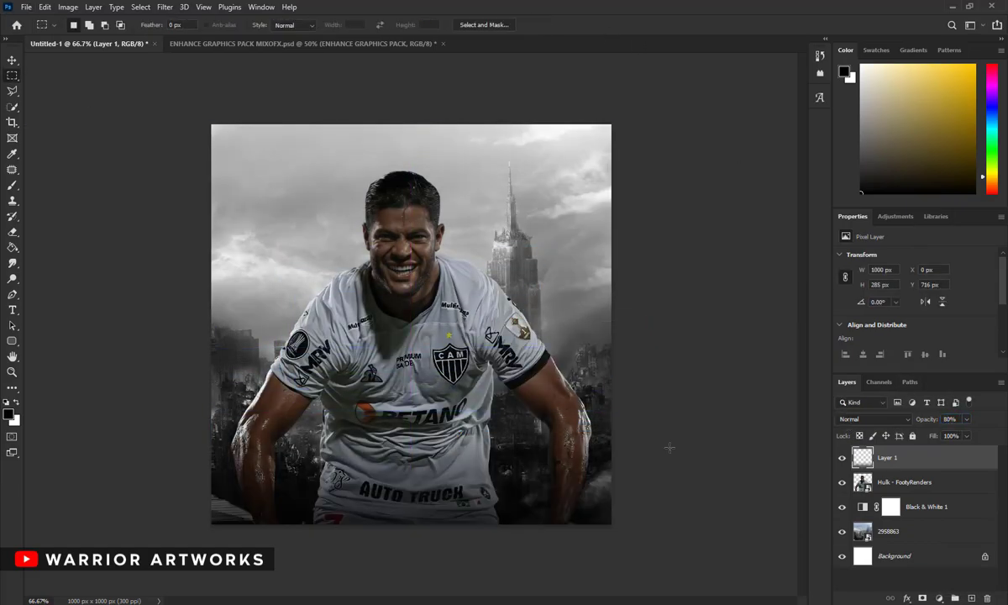
Step: Add a new empty layer above the city and pick the Brush tool
left_click(887, 530)
key("z")
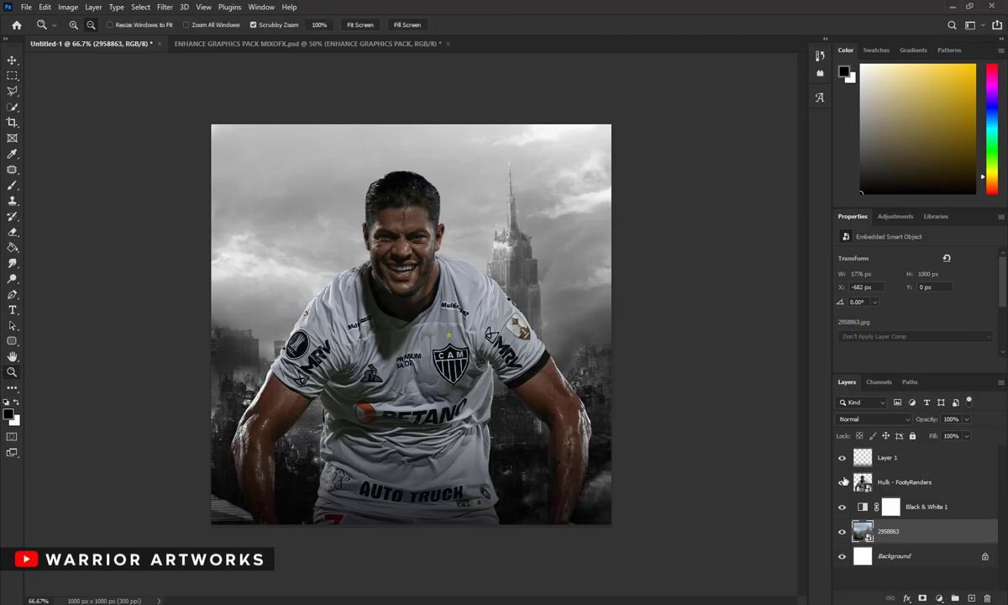
key("ctrl+shift+alt+n")
key("b")
right_click(689, 280)
type("700")
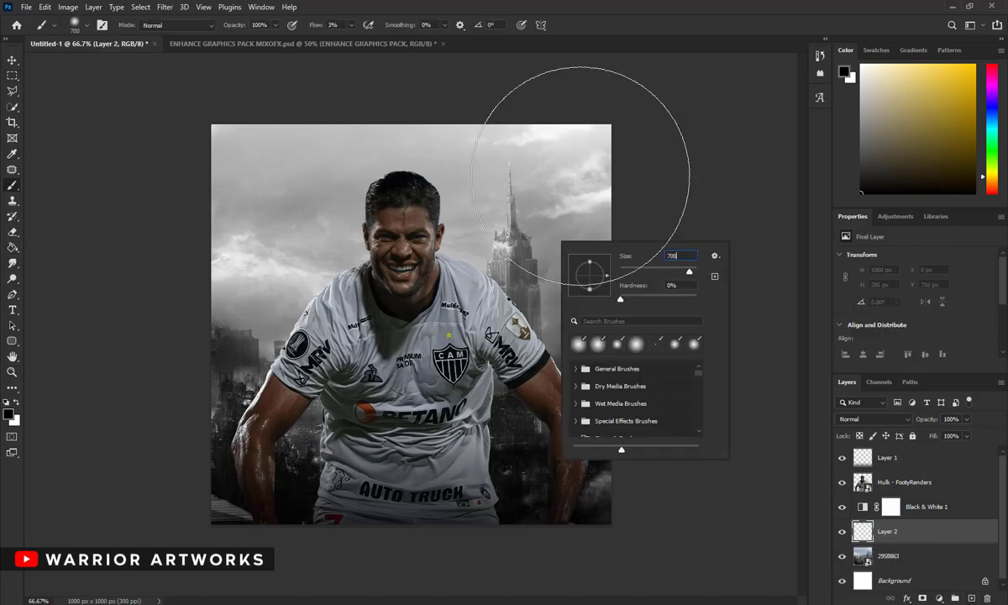
Step: Darken the left side and sky with a 700 px soft brush, then position the lightning
key("Return")
mouse_move(206, 403)
left_mouse_down()
mouse_move(302, 7)
mouse_move(158, 432)
mouse_move(496, 34)
mouse_move(668, 162)
left_mouse_up()
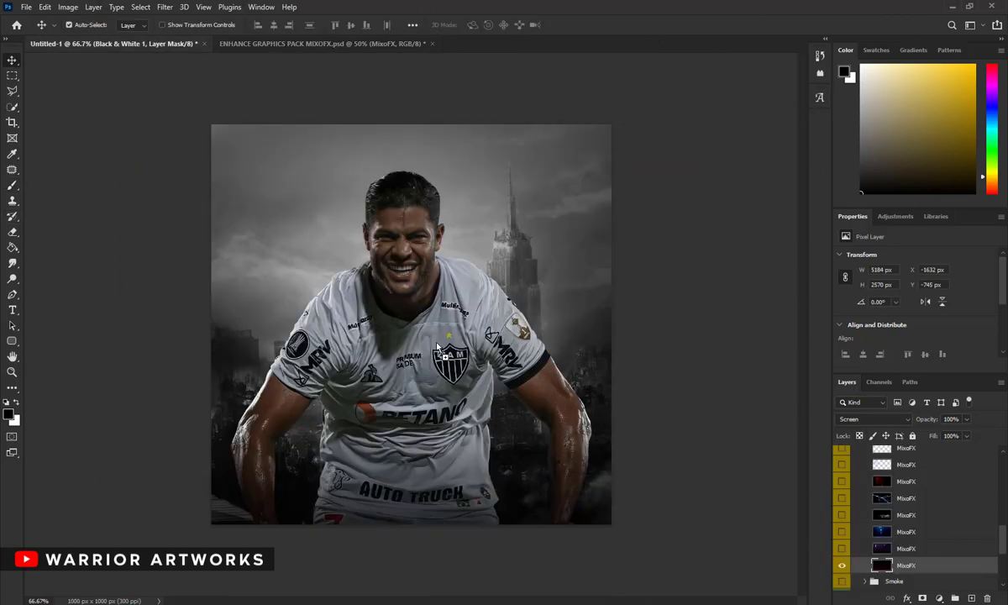
key("ctrl+t")
left_click_drag(500, 257, 608, 202)
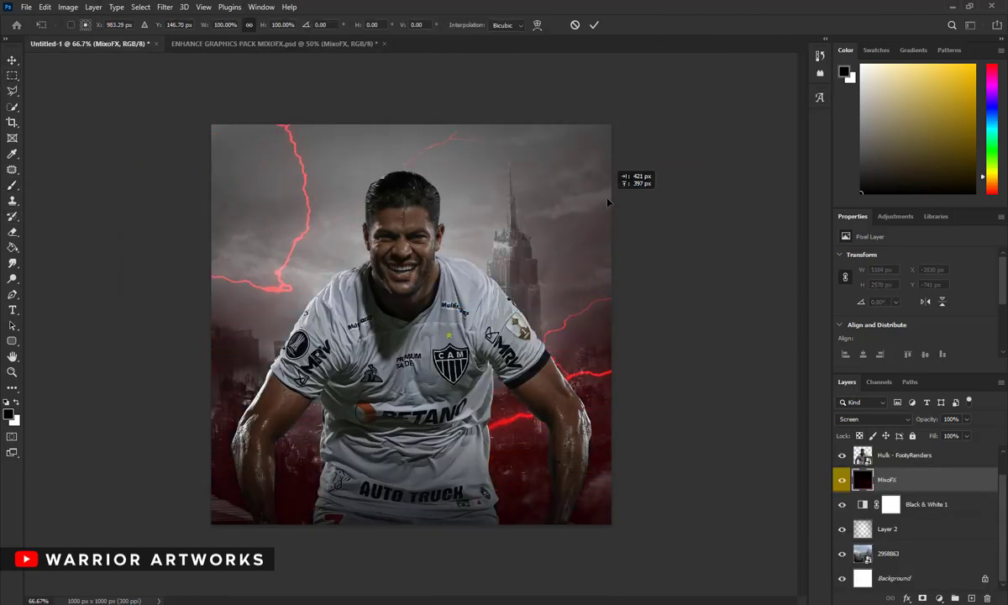
key("Return")
Step: Make the lightning layer black and white with an adjustment layer
left_click(938, 598)
left_click(934, 389)
key("Escape")
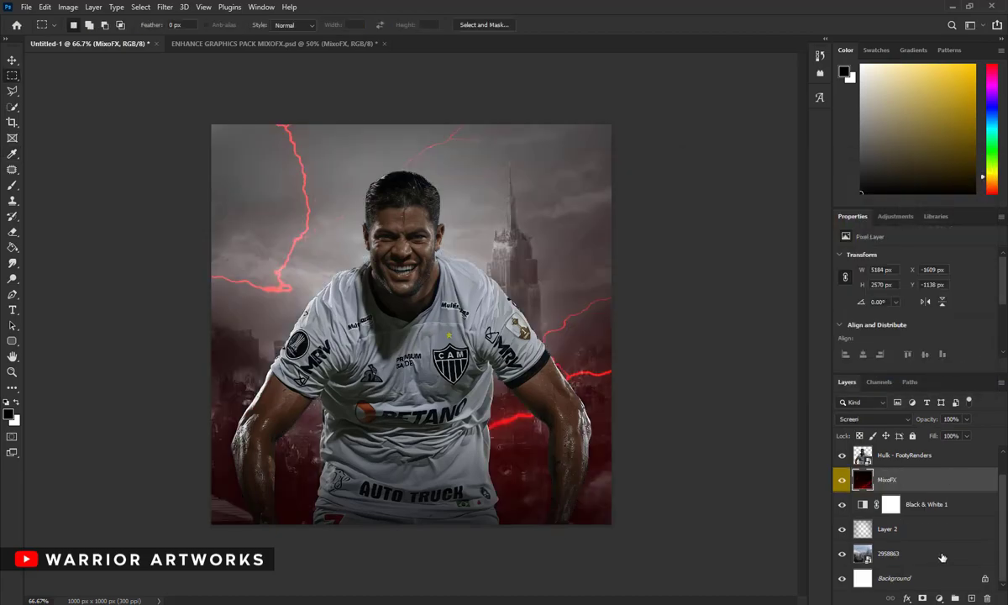
left_click(916, 383)
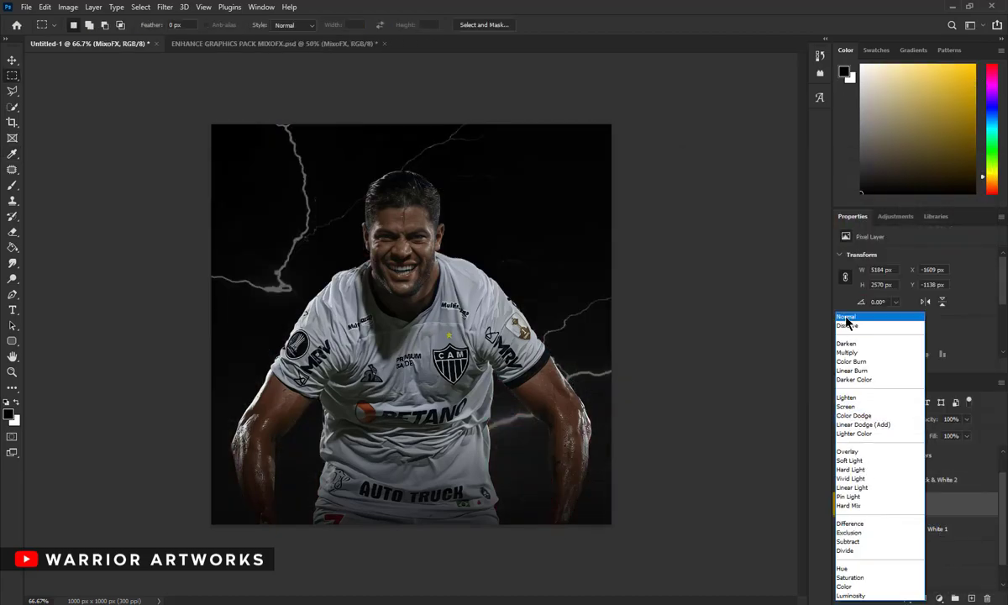
right_click(903, 507)
Step: Add a green #2d8900 Color Fill layer
left_click(811, 450)
left_click(938, 598)
left_click(934, 389)
type("2d8900")
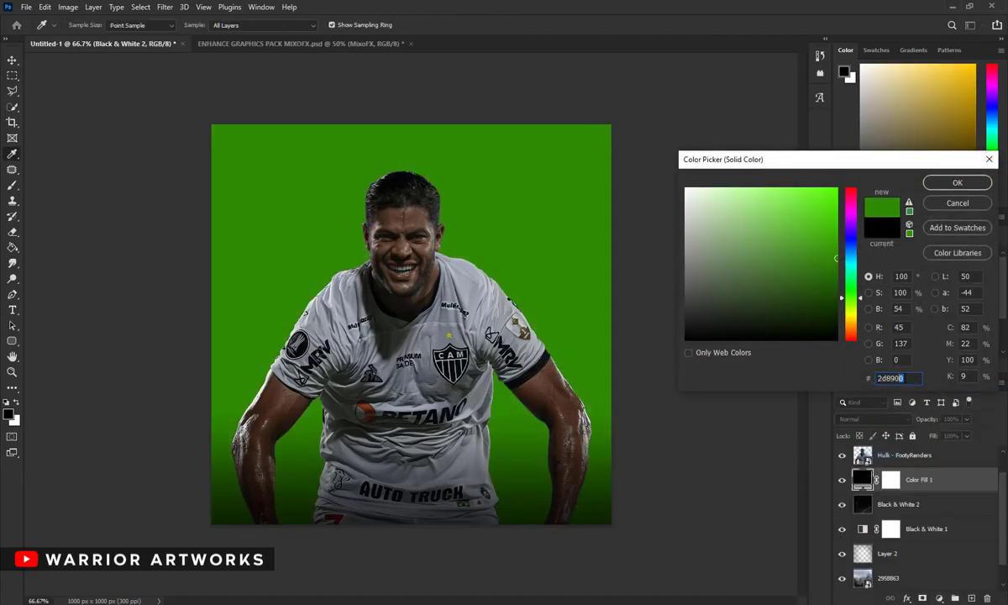
key("Return")
left_click(873, 418)
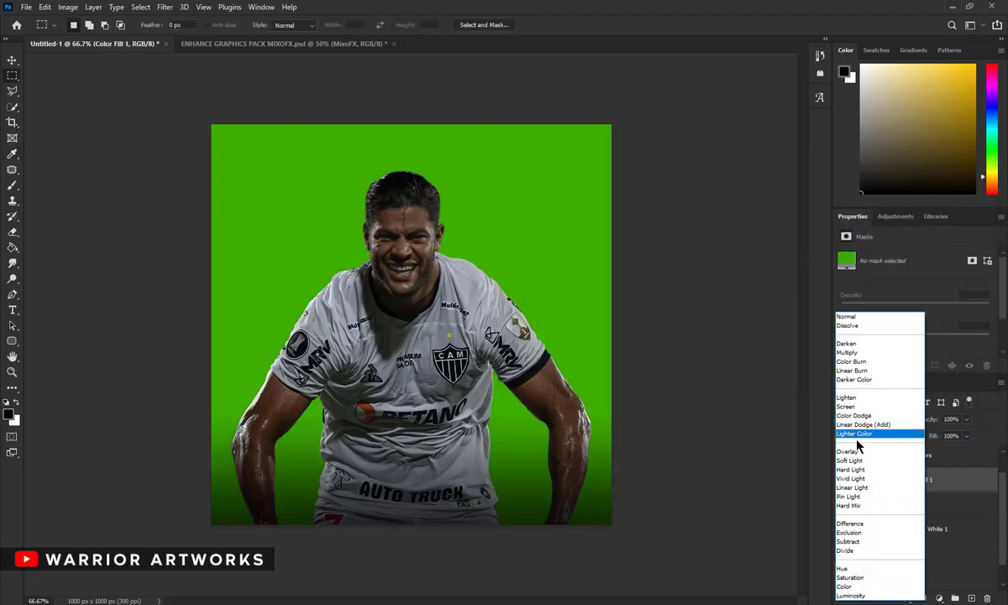
Step: Set the green fill's blend mode and duplicate it with Color Dodge blending
left_click(861, 420)
right_click(903, 504)
left_click(839, 336)
left_click(873, 418)
left_click(856, 401)
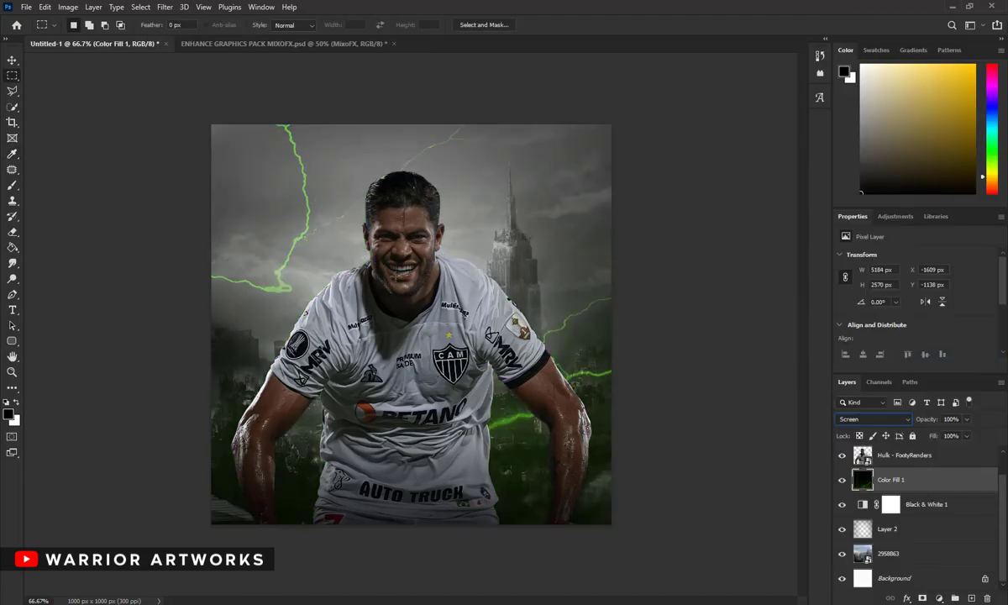
Step: Add a new layer, set the brush colour to green 38b000, and zoom to the footballer
left_click(971, 598)
key("b")
right_click(410, 409)
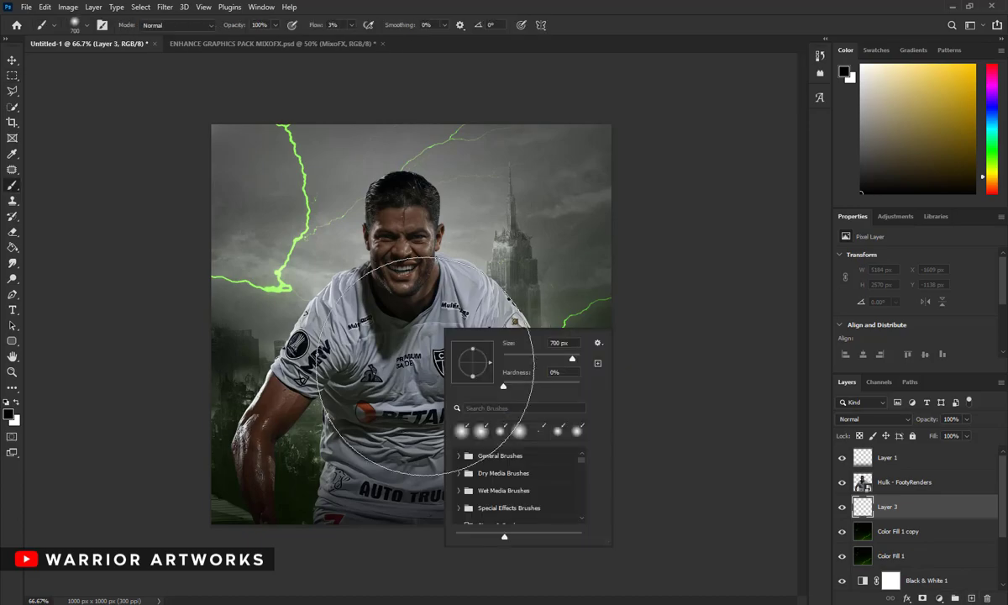
left_click(7, 414)
type("38b000")
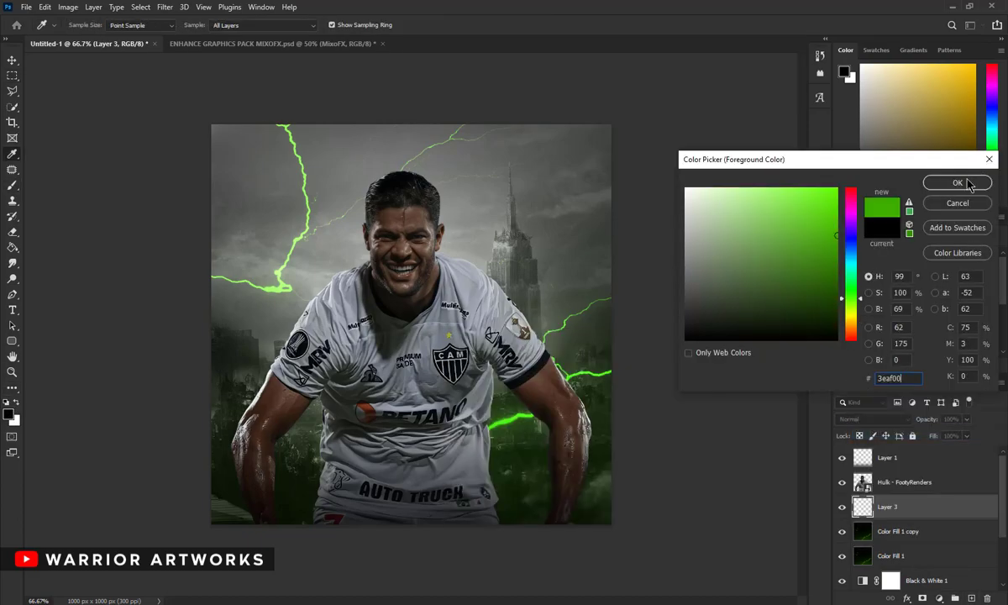
key("Return")
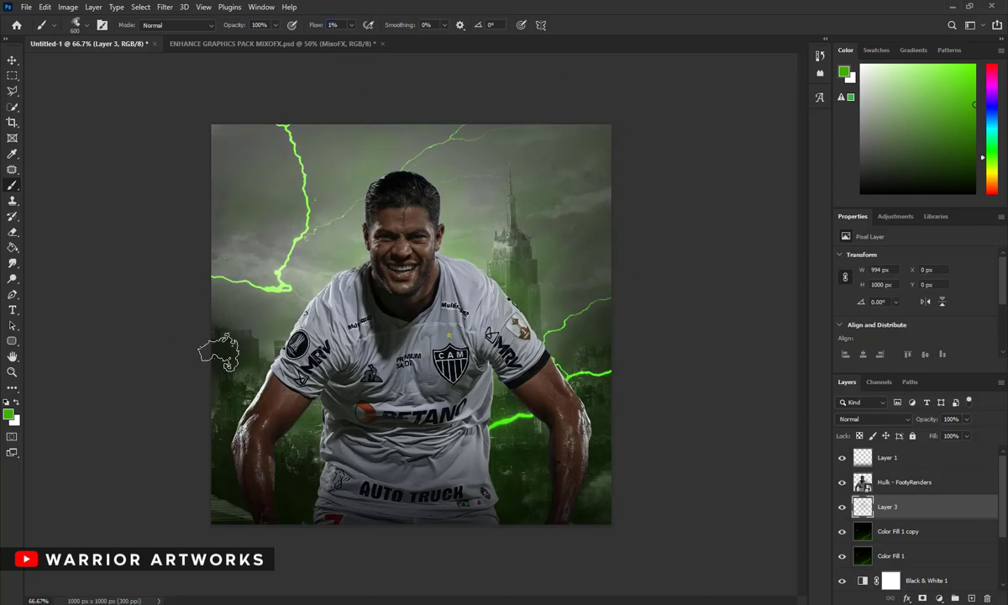
key("z")
left_click(360, 24)
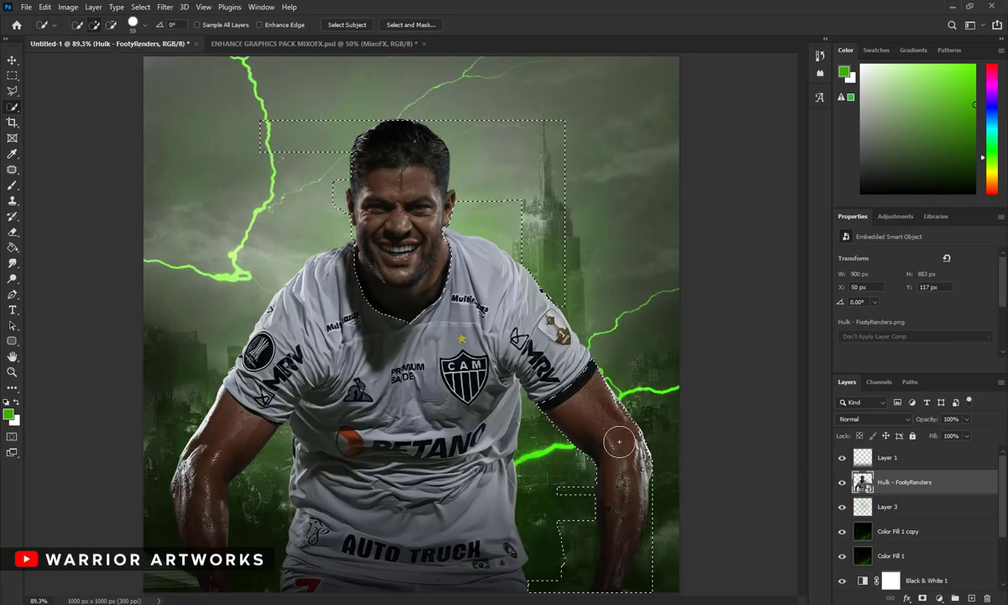
Step: Add the left arm to the footballer selection and make it black and white
left_click_drag(202, 412, 214, 404)
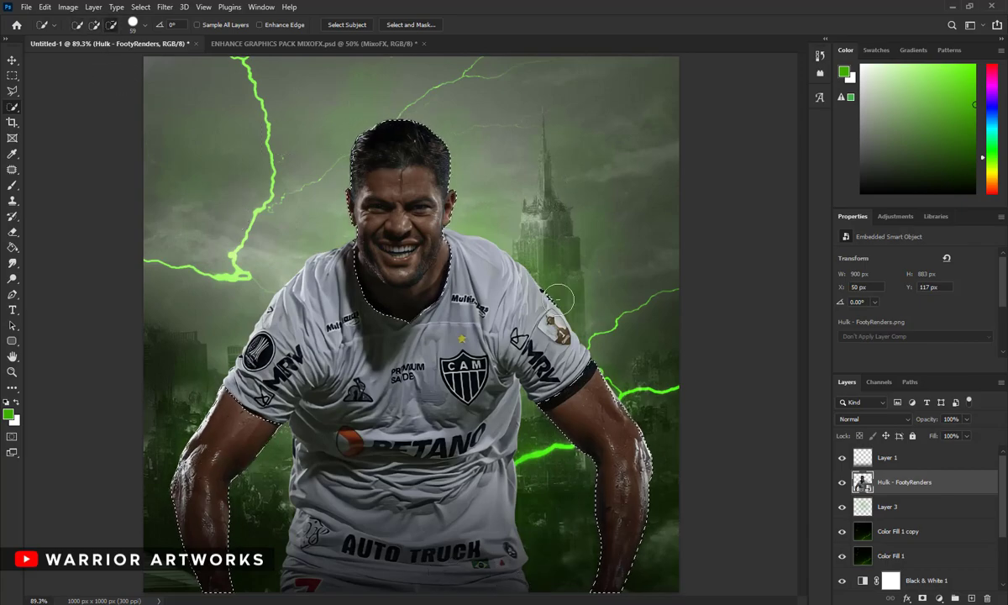
left_click(939, 598)
left_click(936, 511)
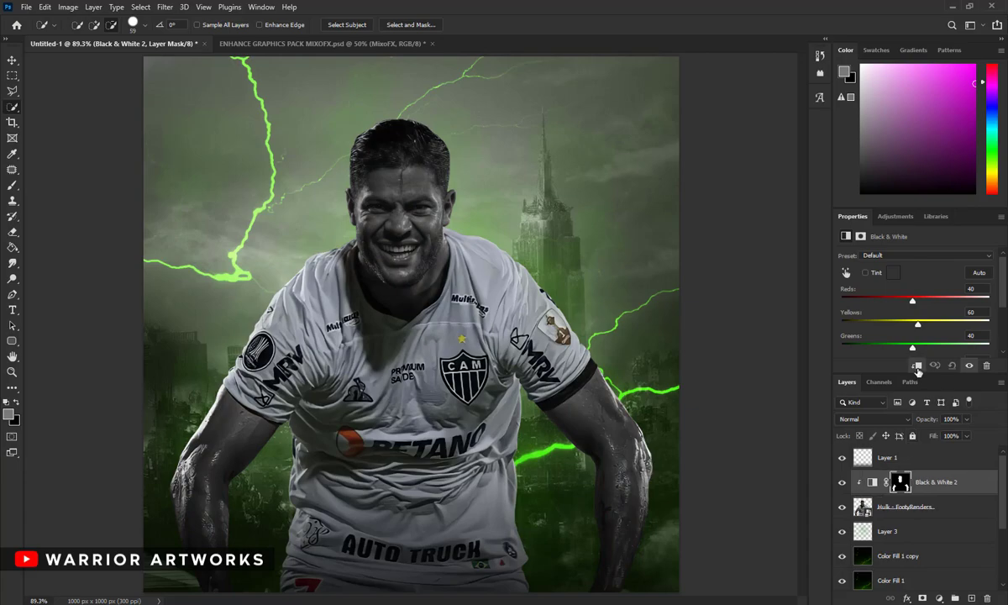
key("ctrl+minus")
Step: Add a clipped layer above the adjustment and set up a black brush
key("ctrl+shift+alt+n")
key("ctrl+alt+g")
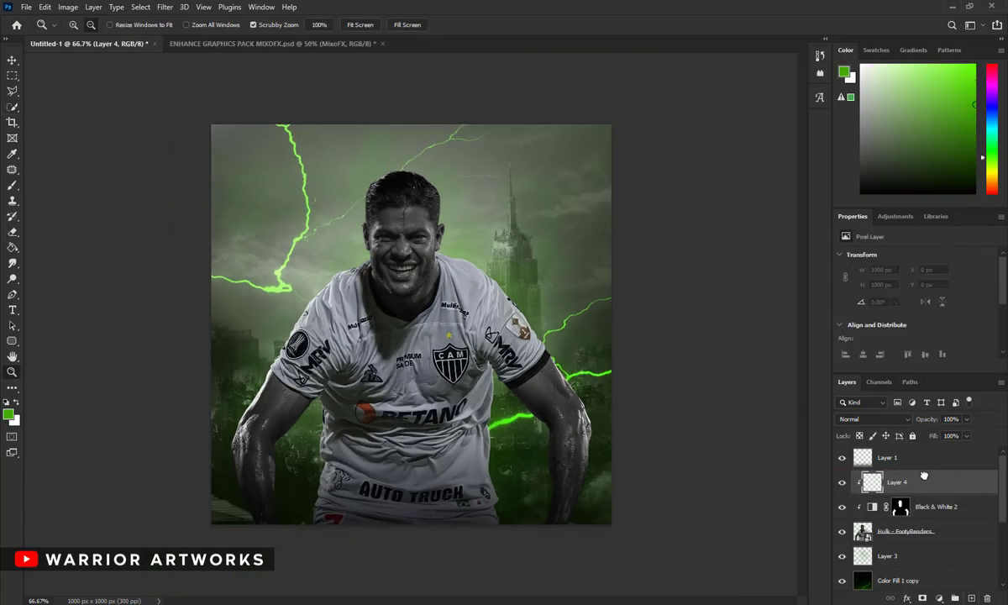
key("i")
left_click(8, 413)
left_click(985, 188)
key("b")
right_click(466, 264)
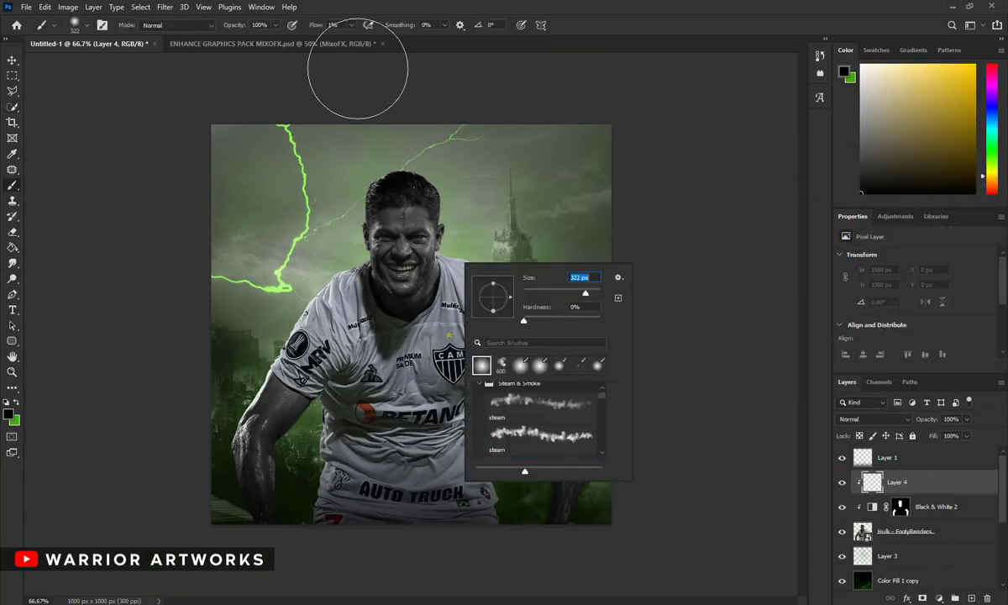
key("Escape")
Step: Shade the jersey, sleeve and chest with a soft black brush at 2–4% flow, up to 306 px
right_click(397, 206)
left_click_drag(516, 233, 479, 233)
key("Return")
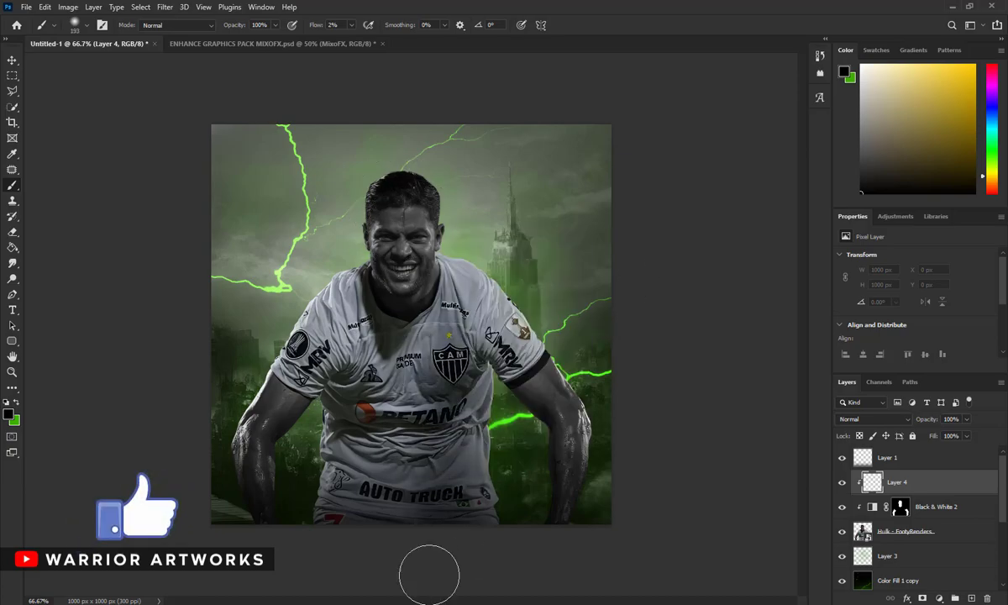
mouse_move(429, 575)
left_mouse_down()
mouse_move(374, 535)
mouse_move(281, 395)
mouse_move(264, 522)
left_mouse_up()
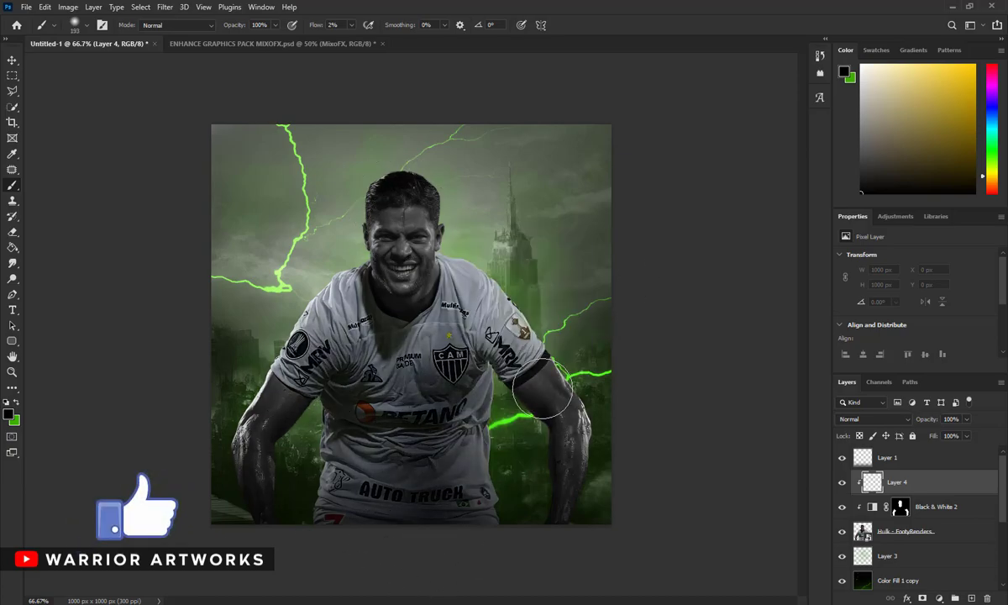
right_click(515, 387)
left_click_drag(538, 424, 588, 424)
key("Return")
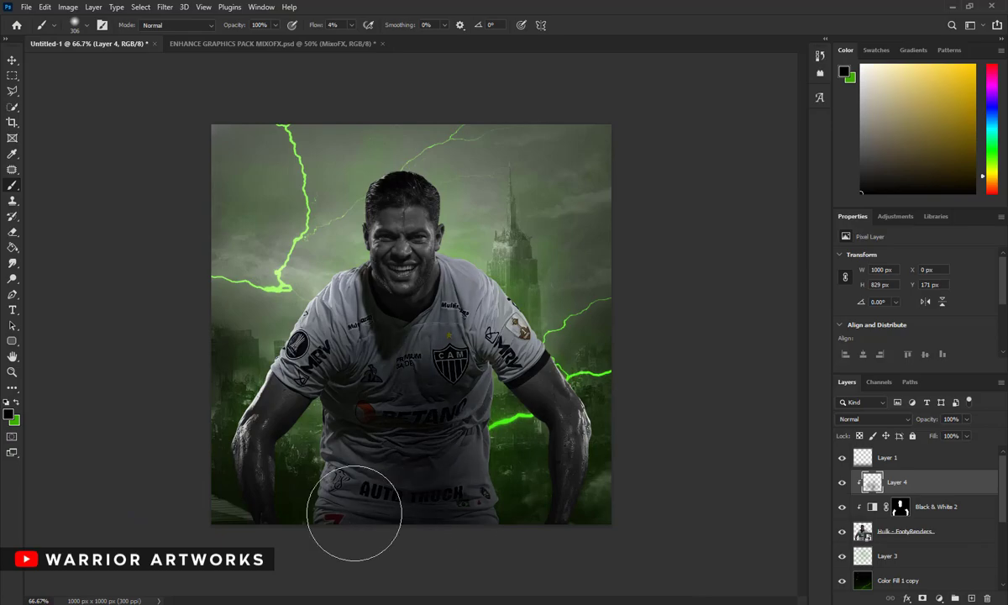
left_click_drag(354, 513, 482, 359)
left_click_drag(407, 306, 470, 285)
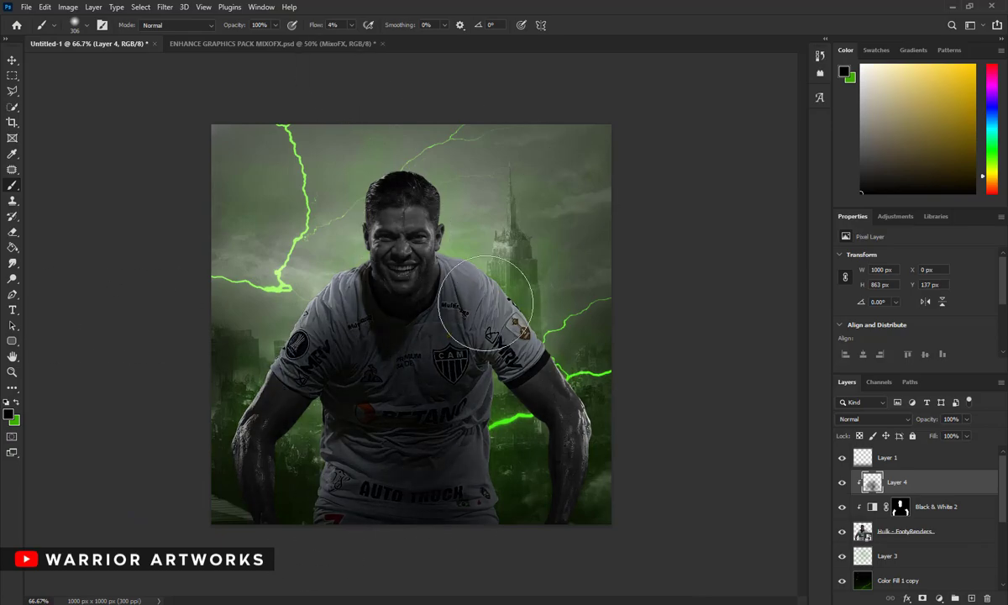
Step: Zoom in close on the footballer's face
key("z")
left_click(403, 244)
left_click(900, 506)
Step: On a new clipped layer, paint white eye centres with a 15 px brush
left_click(971, 598)
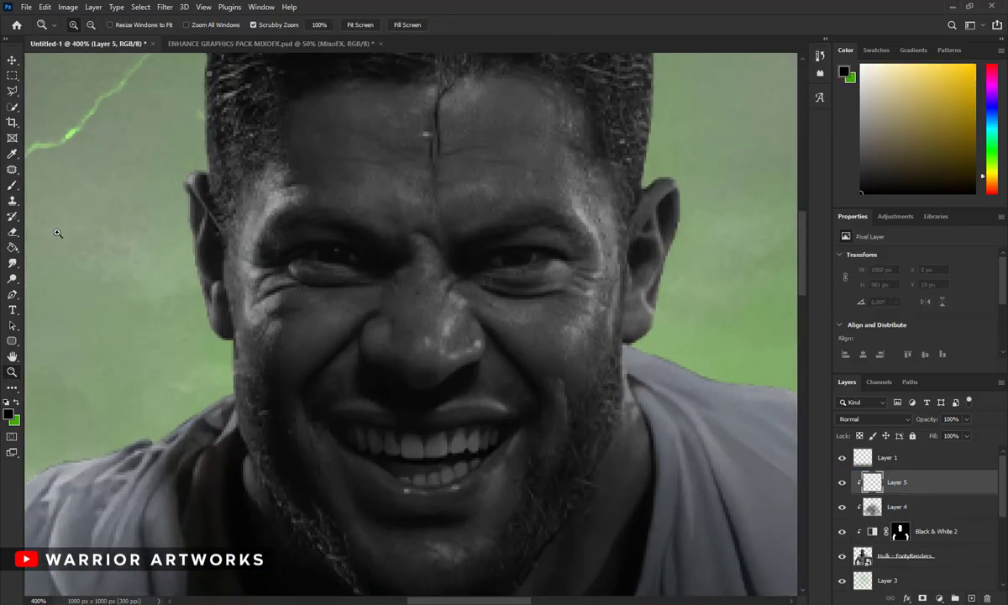
left_click(9, 412)
left_click(690, 188)
left_click(963, 179)
key("b")
right_click(660, 282)
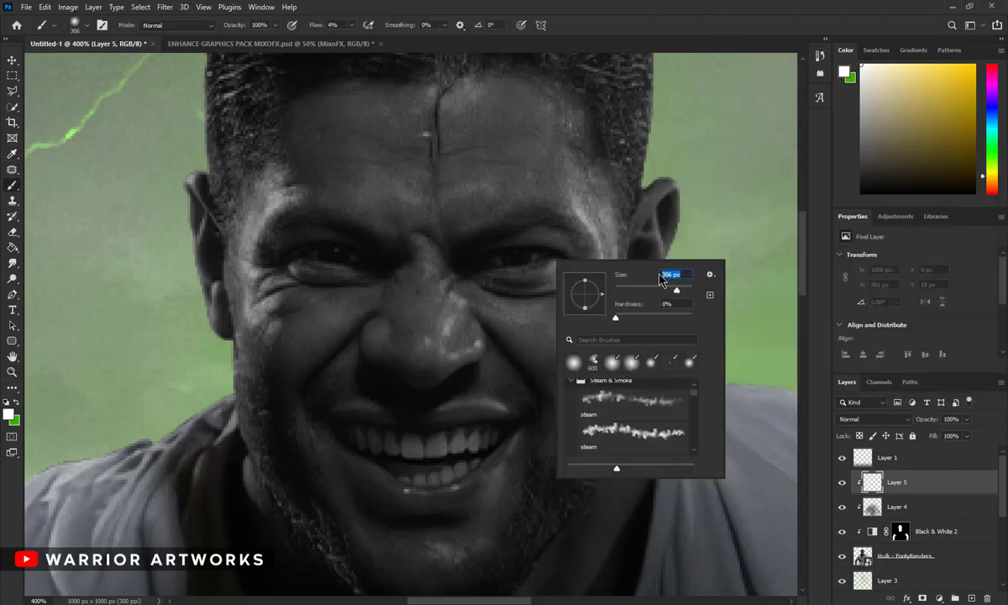
type("5")
key("Return")
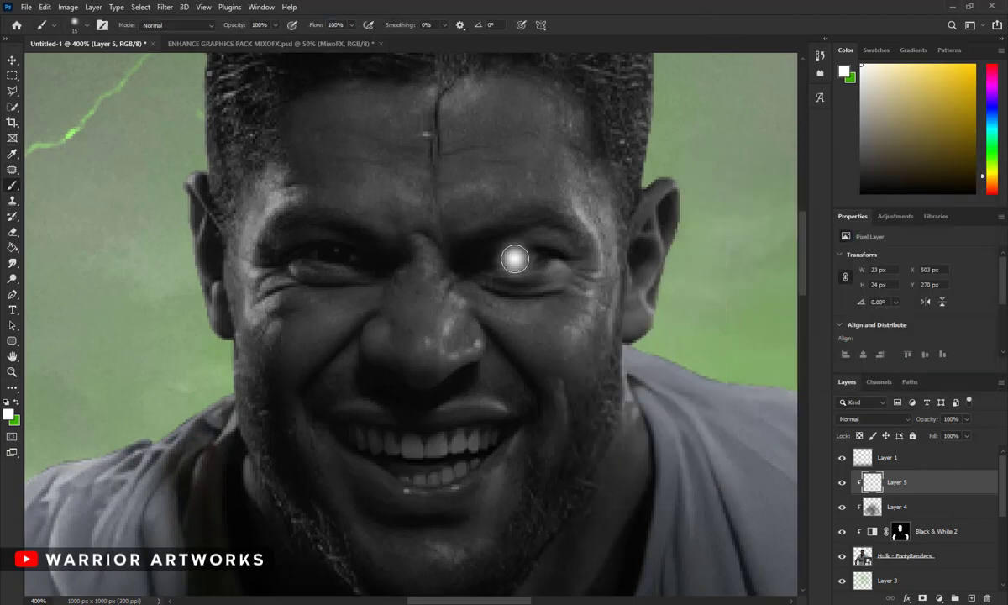
Step: Build up the eye glow with 30 px and 60 px brush strokes
right_click(474, 172)
type("30")
key("Return")
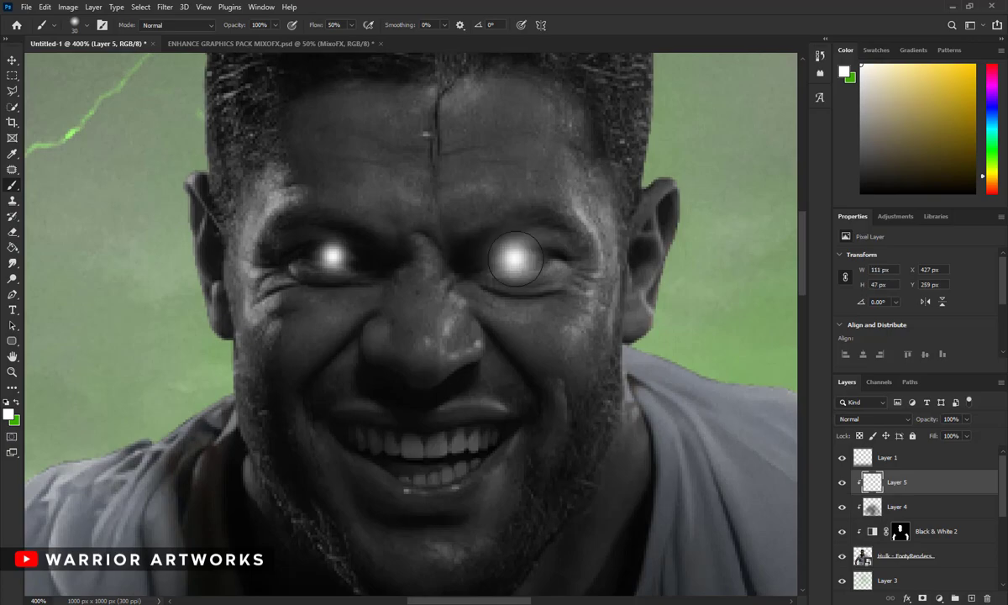
right_click(546, 279)
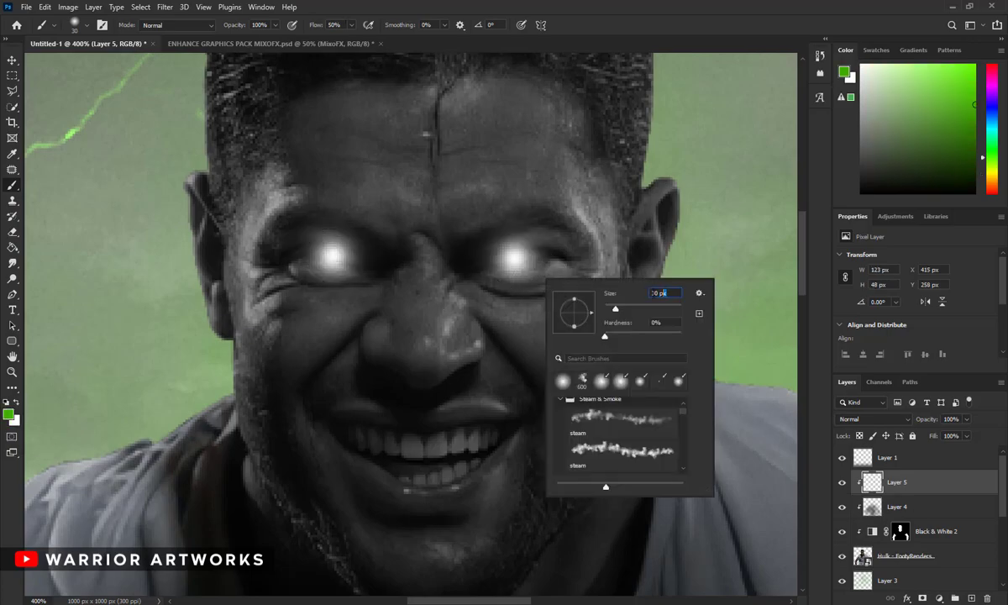
type("60")
key("Return")
Step: Paint a 120 px soft glow, check the whole poster, and add clipped Layer 6
scroll(334, 250, "up", 1)
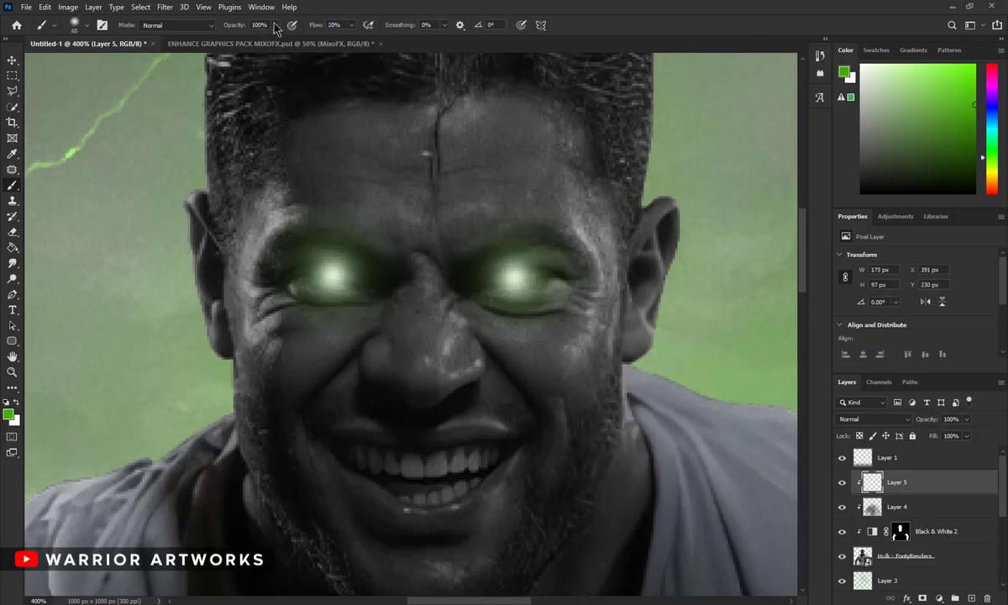
right_click(508, 267)
type("120")
key("Return")
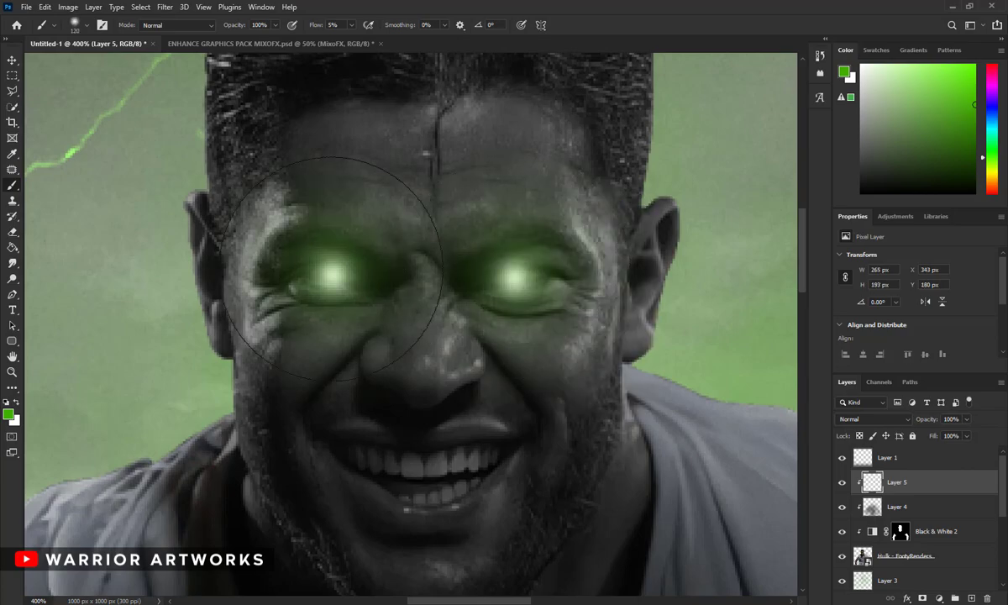
key("ctrl+minus")
key("ctrl+minus")
key("ctrl+minus")
key("ctrl+minus")
key("ctrl+minus")
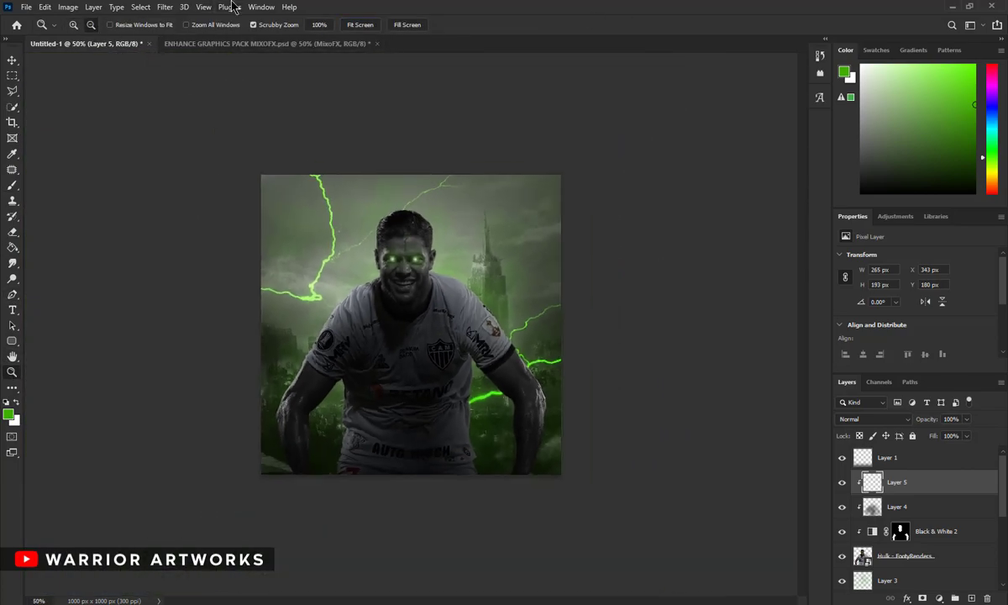
left_click_drag(386, 286, 404, 286)
key("ctrl+shift+alt+n")
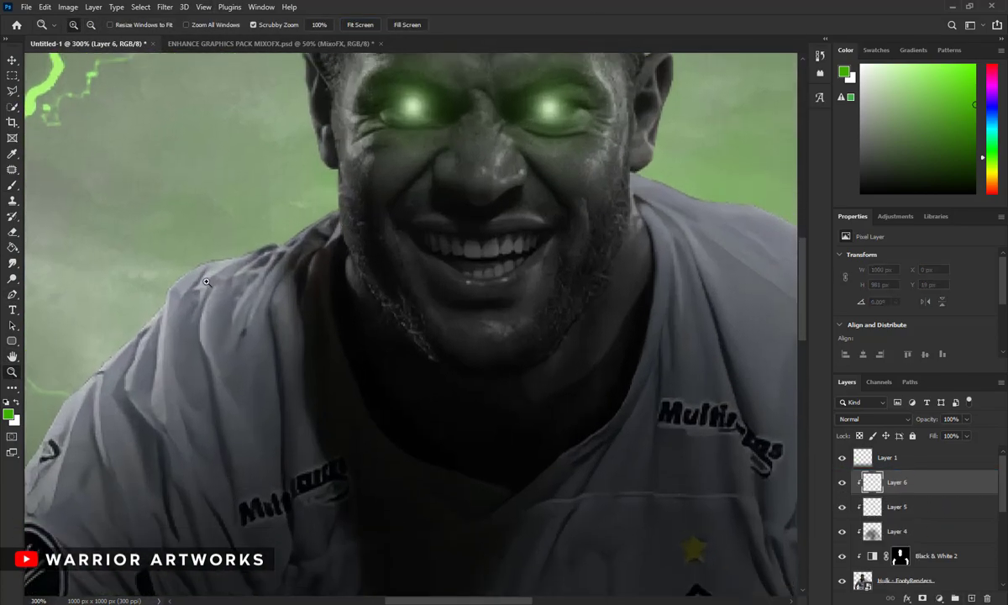
Step: Select the Brush and set the foreground colour to a pale green
key("b")
right_click(329, 333)
right_click(260, 260)
key("Escape")
key("x")
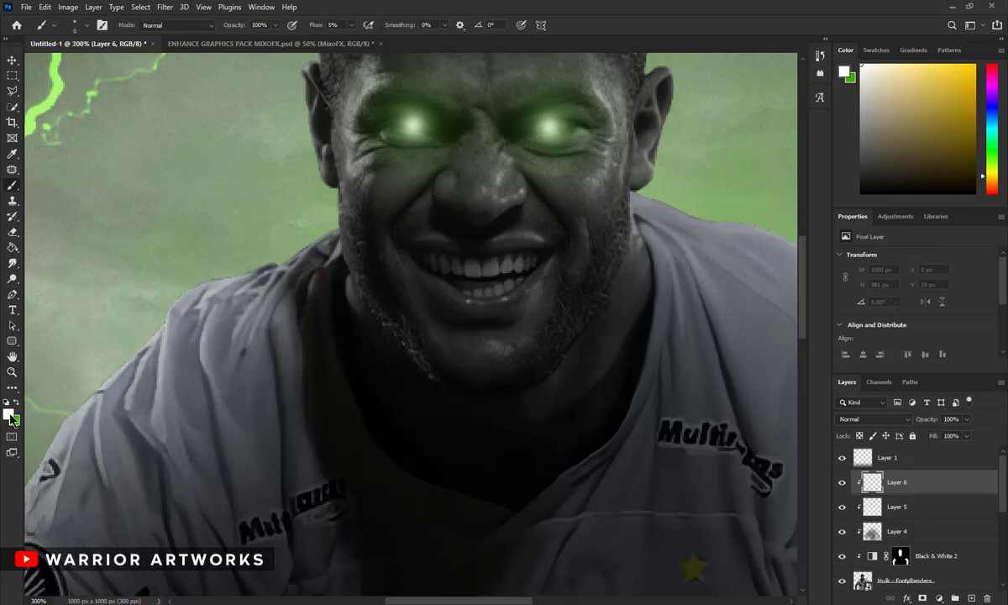
left_click(8, 412)
left_click(334, 194)
key("Return")
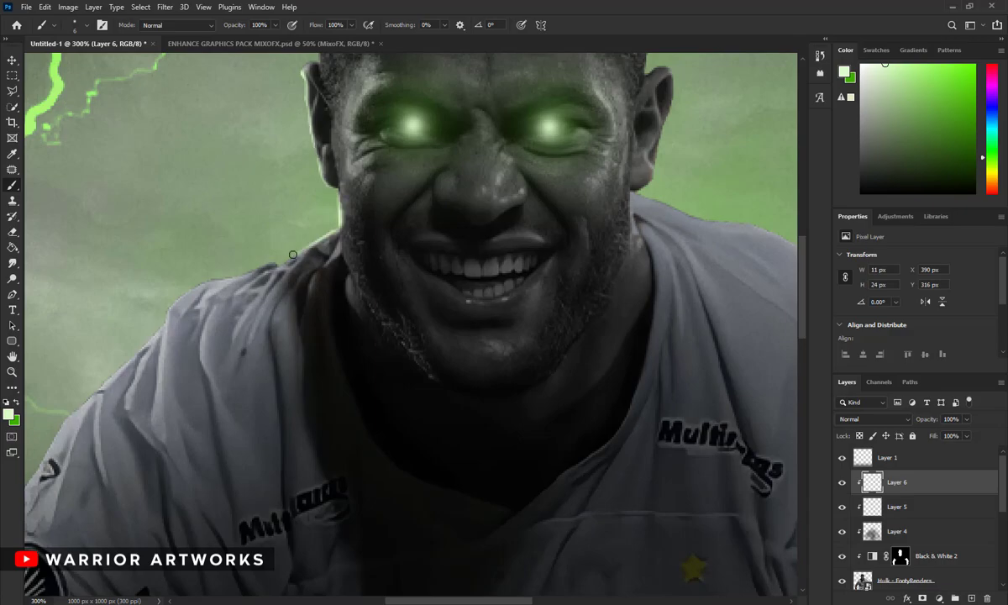
Step: Trace thin pale green rim highlights along the shoulder and sleeve edges
mouse_move(186, 288)
left_mouse_down()
mouse_move(302, 210)
mouse_move(387, 112)
left_mouse_up()
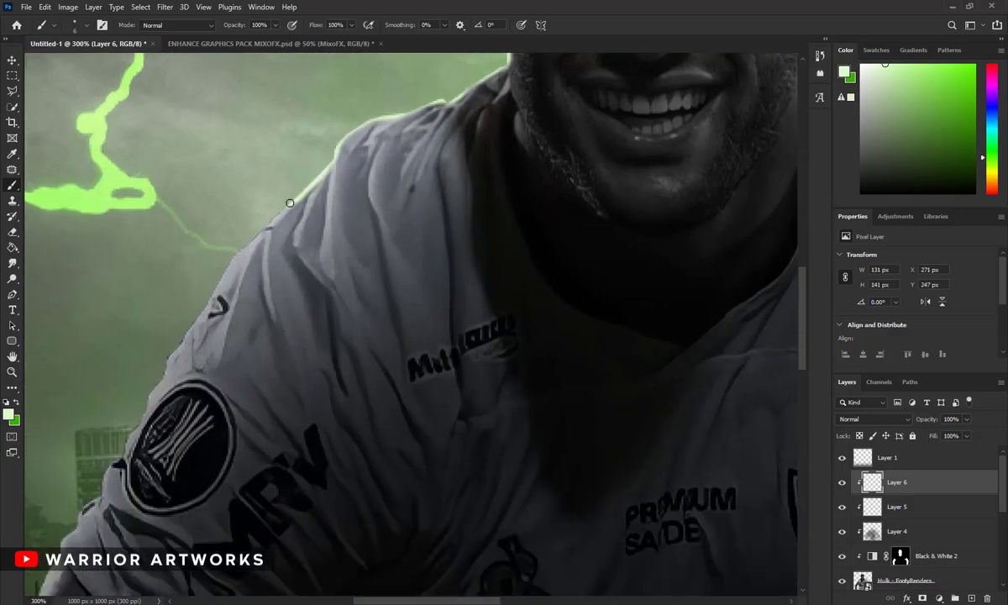
scroll(285, 167, "down", 2)
scroll(273, 126, "down", 1)
scroll(252, 117, "down", 1)
scroll(219, 114, "down", 1)
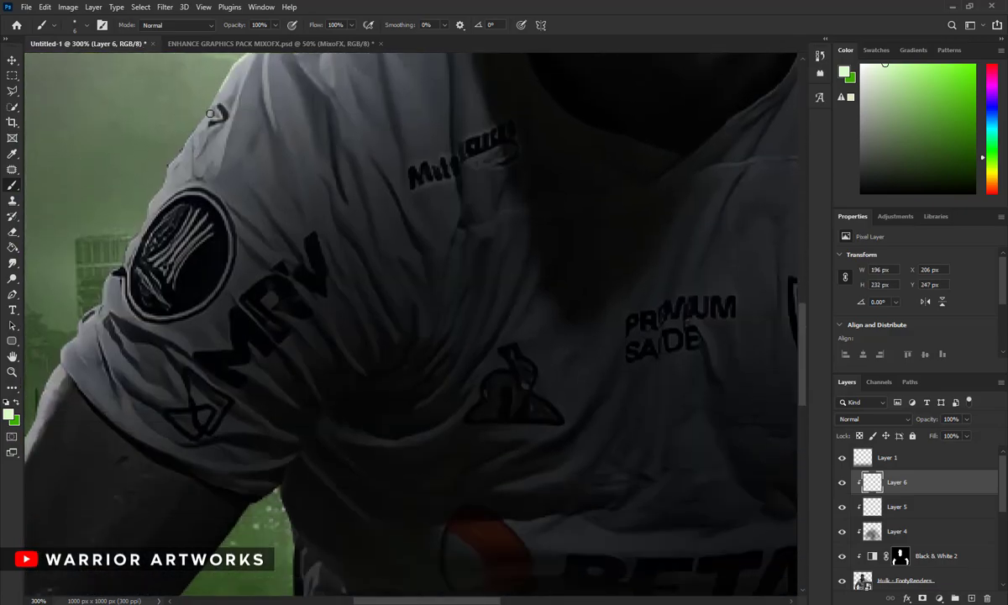
scroll(210, 114, "up", 1)
scroll(206, 101, "up", 1)
scroll(200, 82, "down", 3)
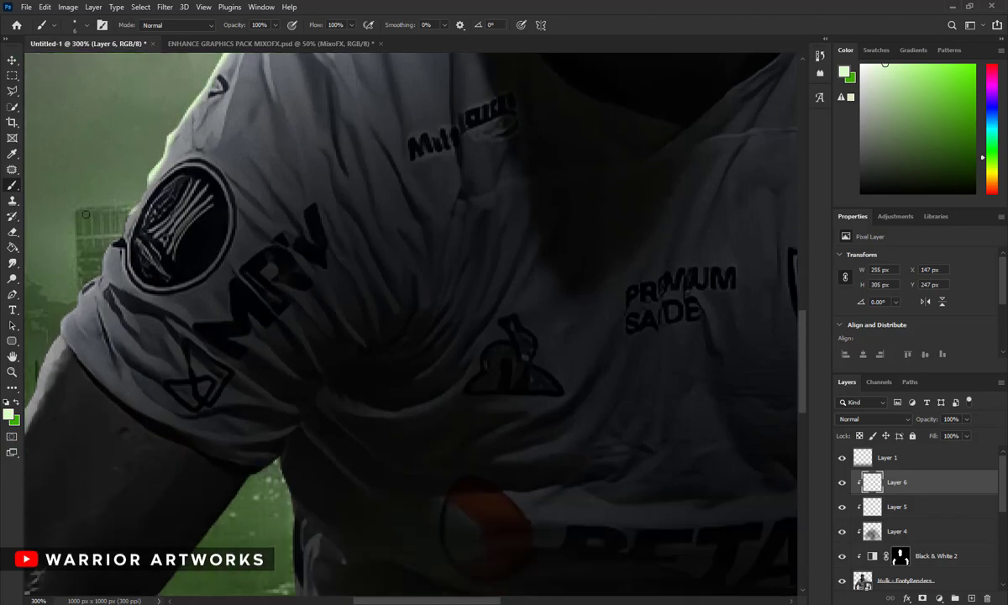
scroll(85, 214, "down", 2)
key("ctrl+0")
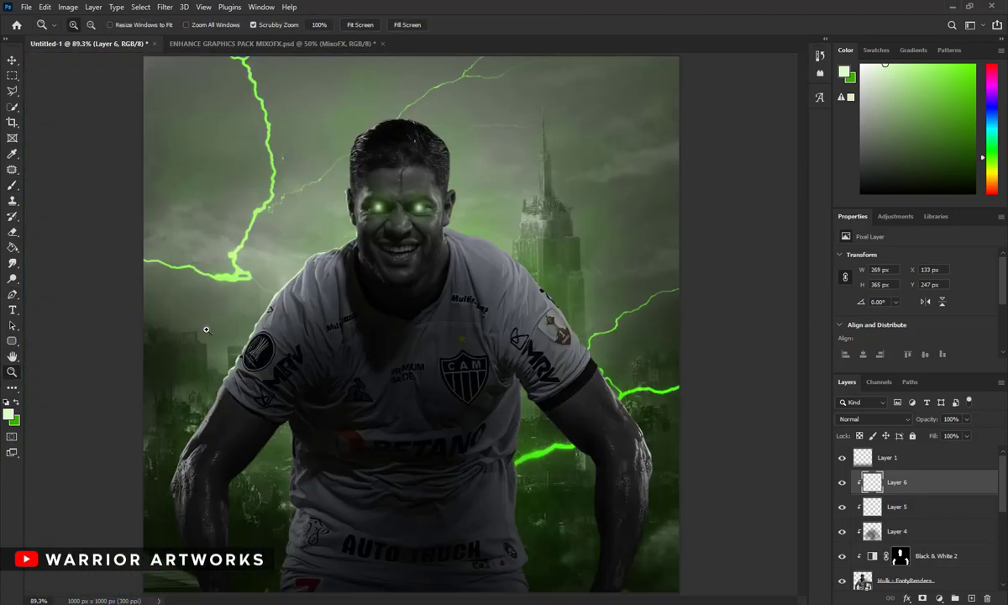
scroll(209, 331, "up", 5)
scroll(168, 227, "up", 2)
scroll(133, 213, "up", 1)
scroll(178, 160, "down", 2)
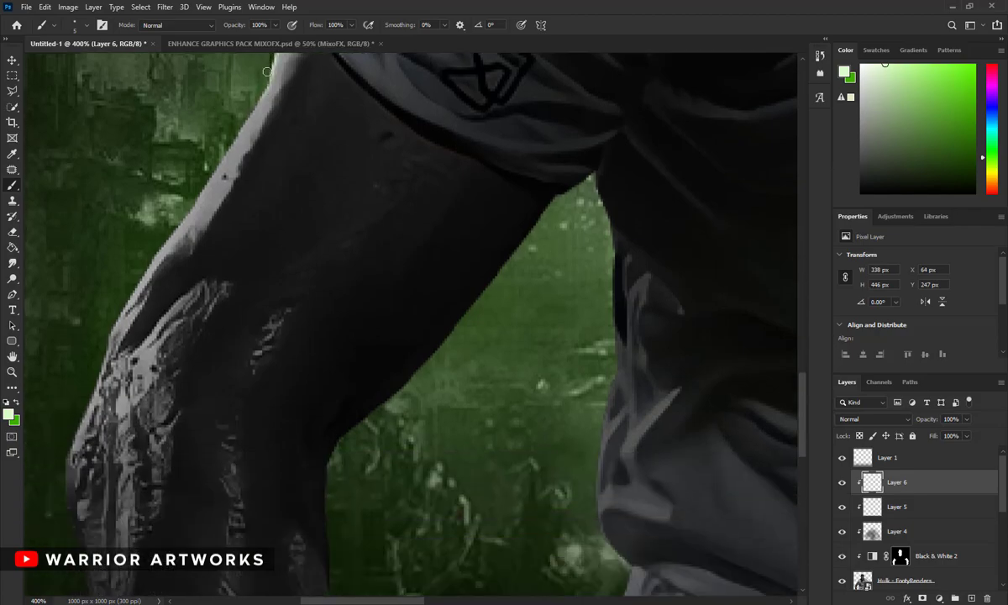
scroll(225, 108, "down", 1)
scroll(168, 210, "down", 2)
scroll(109, 252, "down", 1)
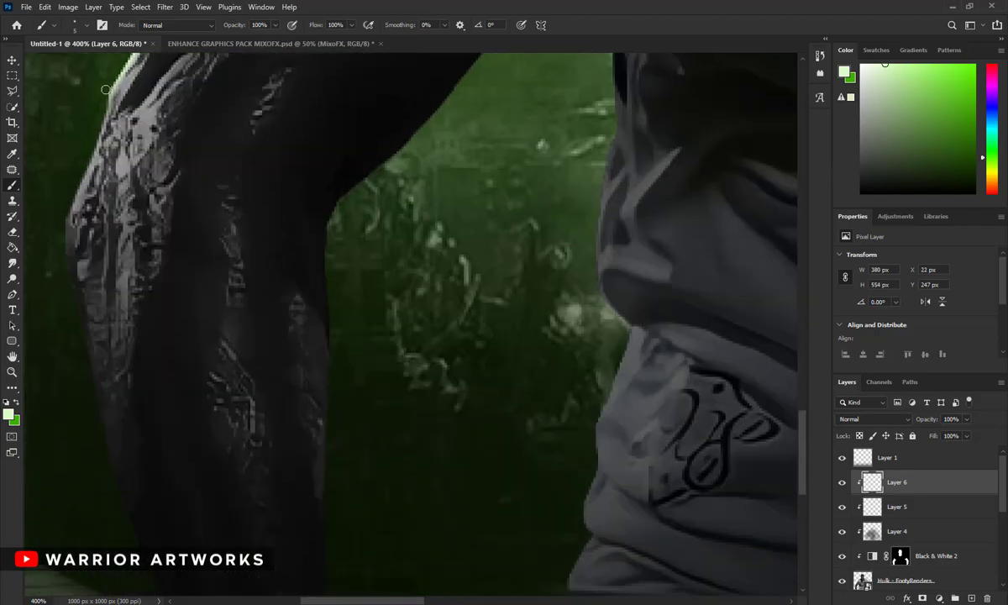
scroll(50, 328, "down", 1)
scroll(70, 162, "down", 1)
scroll(76, 126, "down", 2)
scroll(80, 92, "down", 1)
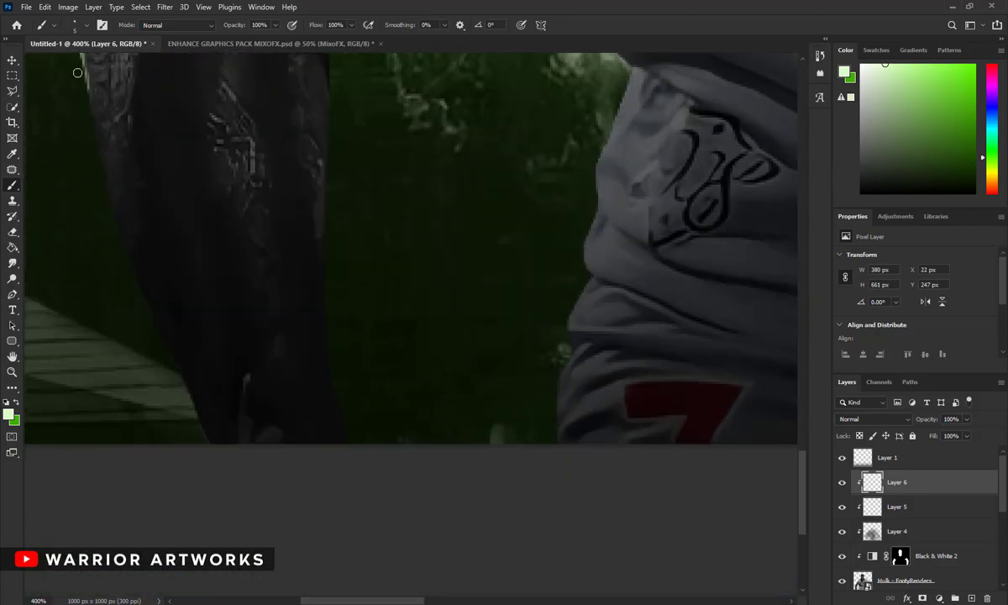
Step: Zoom in at 100% near the face and trace rim highlights down the body edges
left_click(12, 371)
left_click(319, 24)
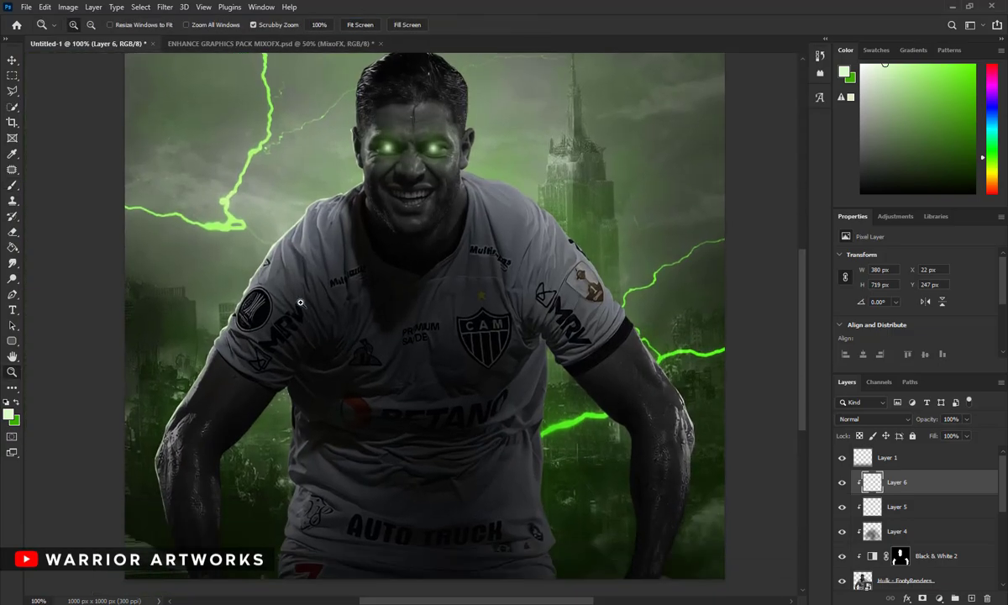
left_click(295, 190)
left_click(295, 190)
key("b")
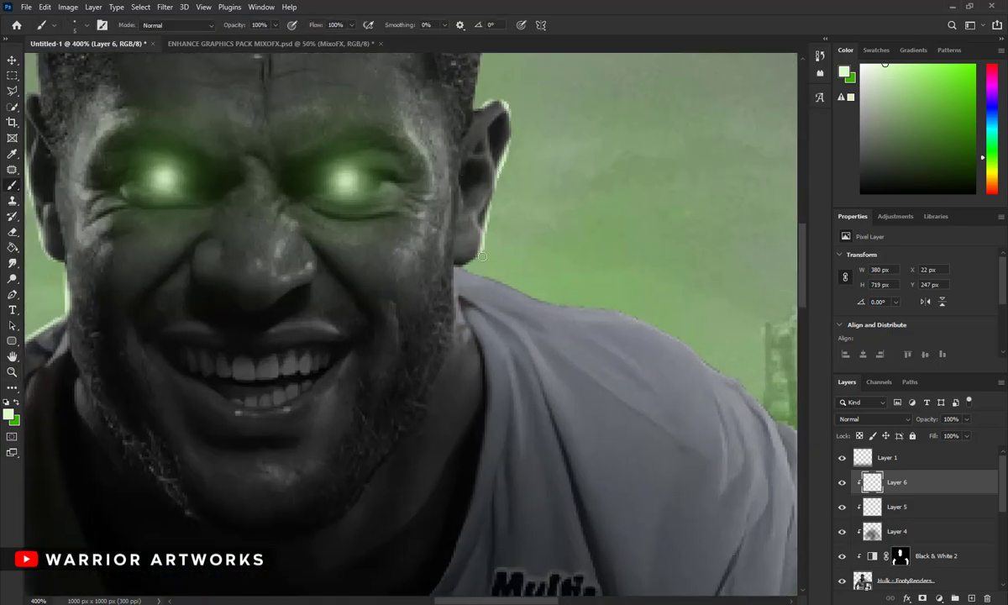
scroll(580, 310, "down", 2)
scroll(420, 164, "right", 3)
scroll(467, 155, "down", 1)
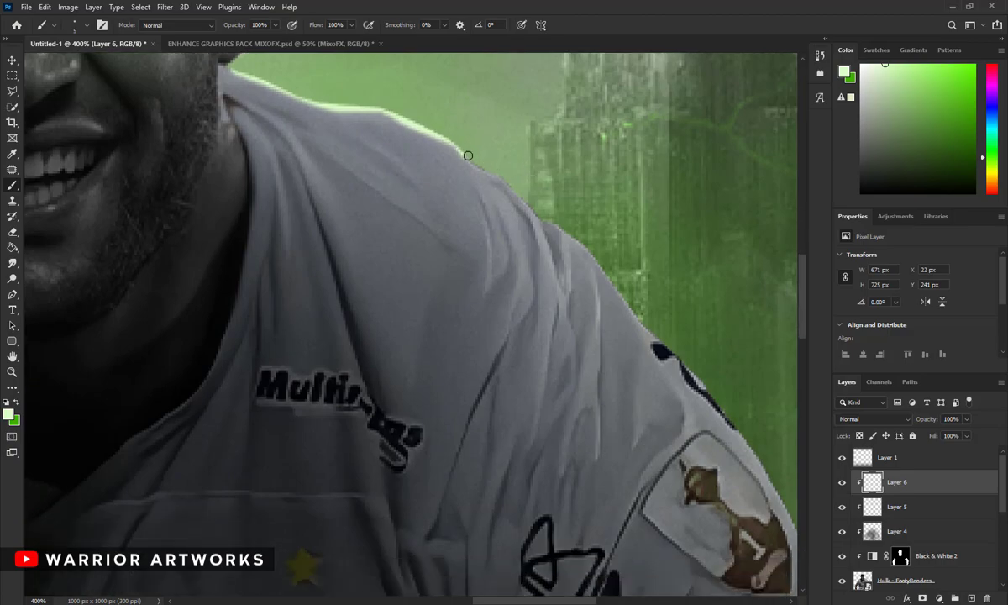
scroll(713, 272, "down", 1)
scroll(639, 210, "right", 3)
scroll(638, 209, "down", 2)
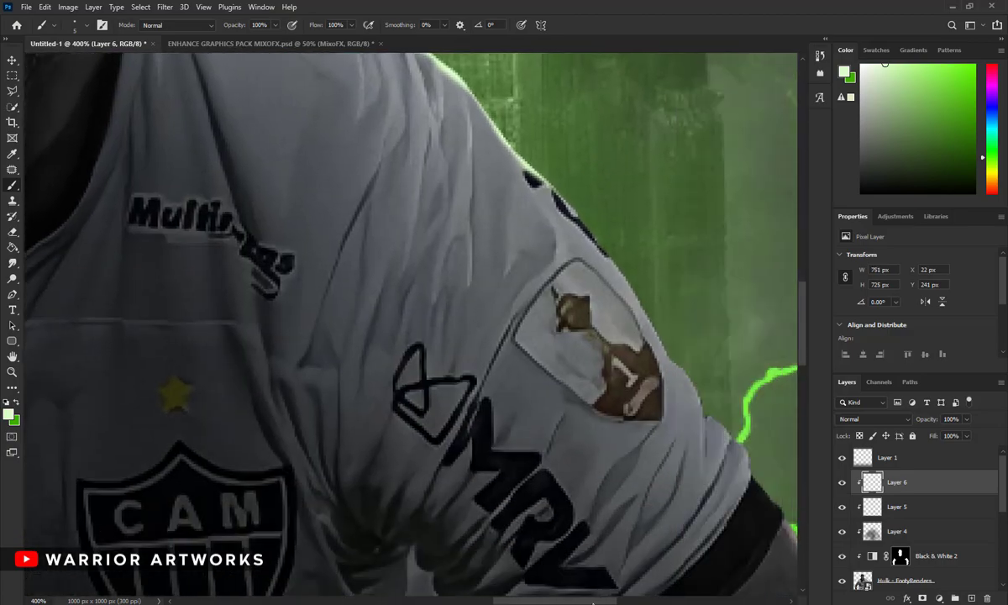
scroll(573, 152, "down", 1)
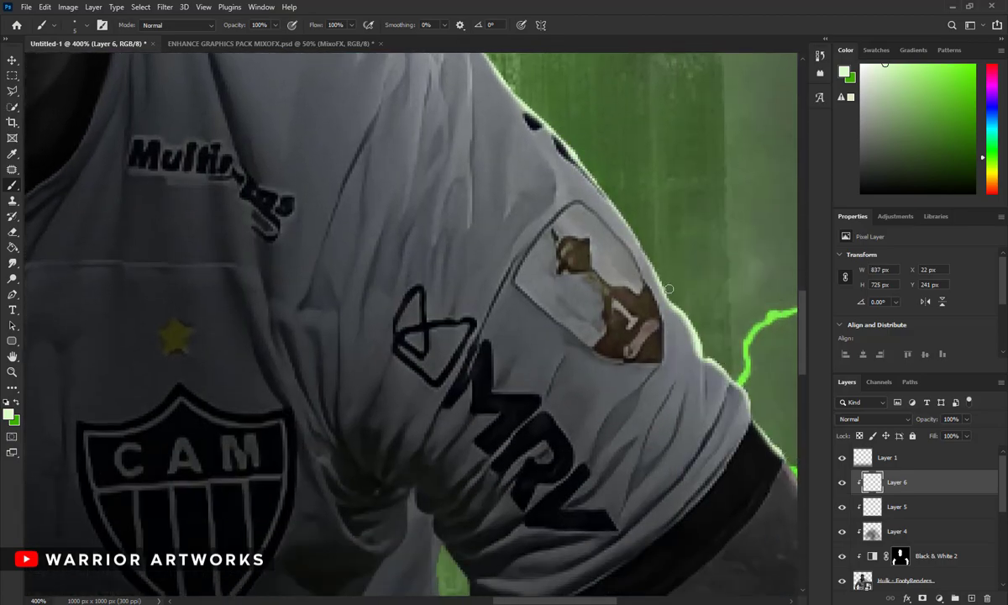
scroll(669, 289, "down", 2)
scroll(622, 219, "right", 3)
scroll(622, 219, "down", 2)
scroll(562, 124, "down", 1)
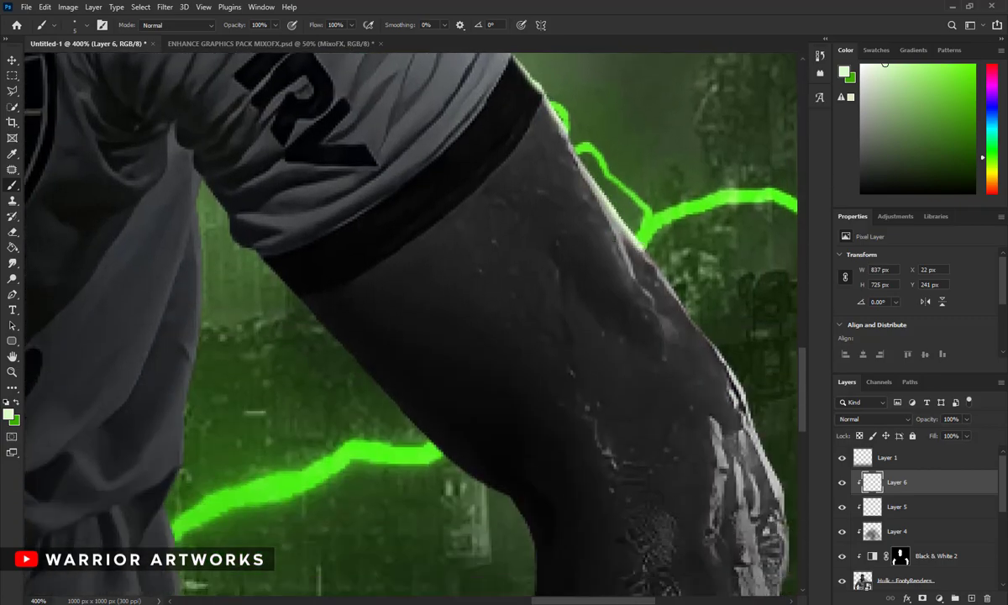
scroll(735, 370, "down", 2)
scroll(588, 219, "right", 3)
scroll(422, 84, "down", 2)
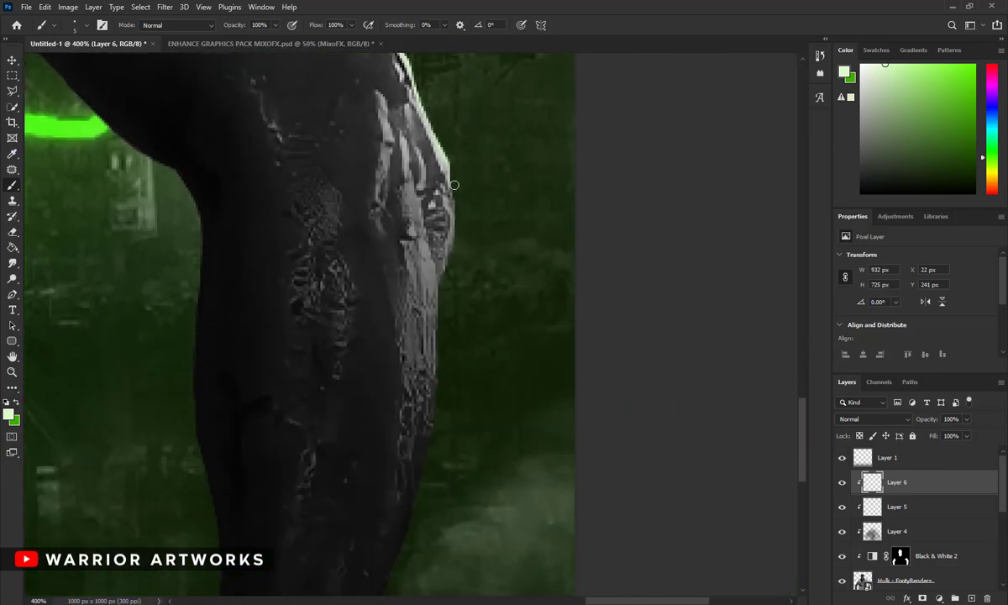
scroll(445, 181, "down", 1)
scroll(436, 177, "down", 1)
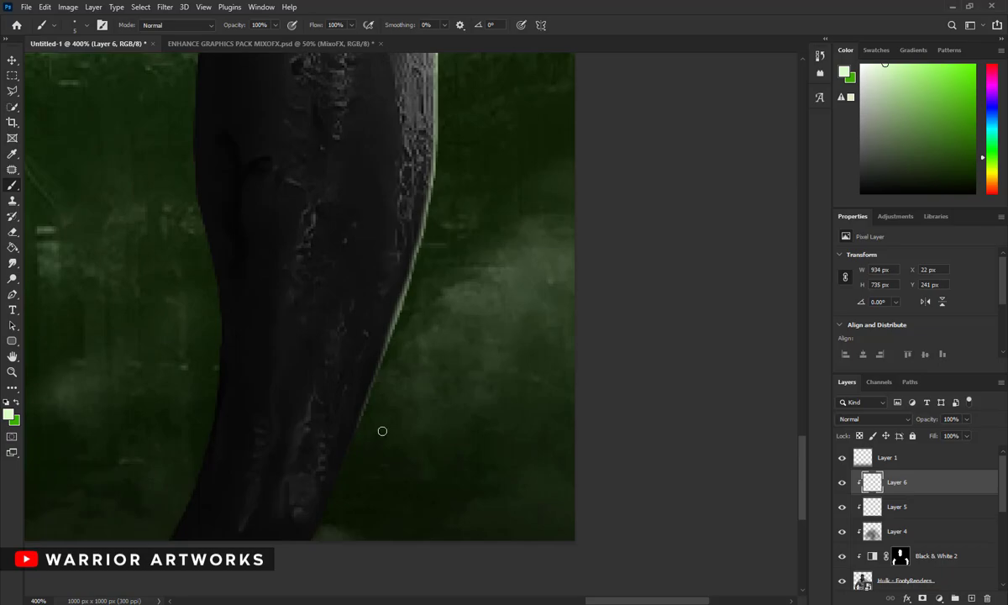
Step: Trace rim highlights along the edges of the jersey chest
left_click_drag(382, 431, 255, 233)
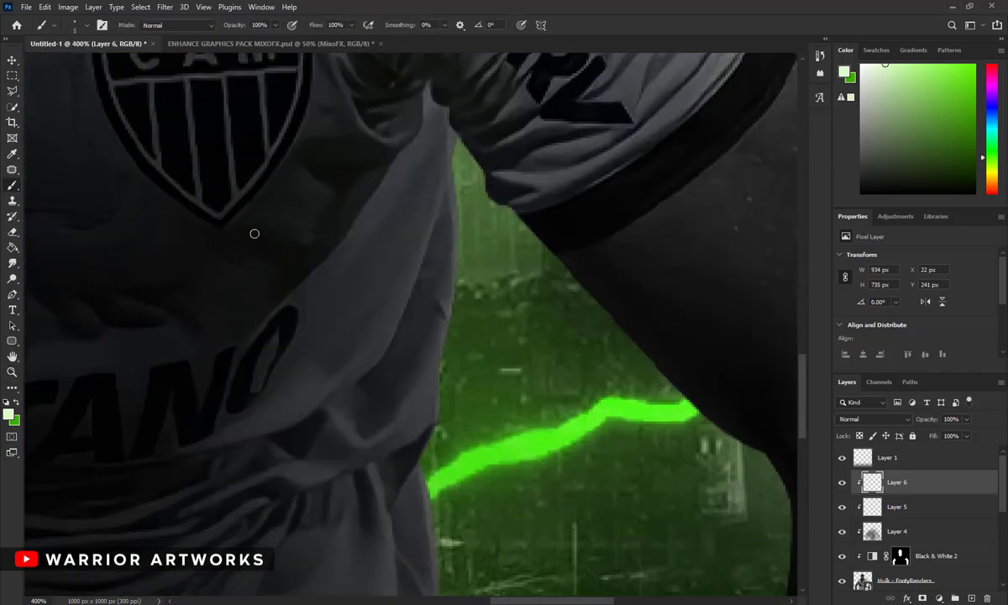
scroll(254, 234, "down", 1)
scroll(437, 319, "down", 3)
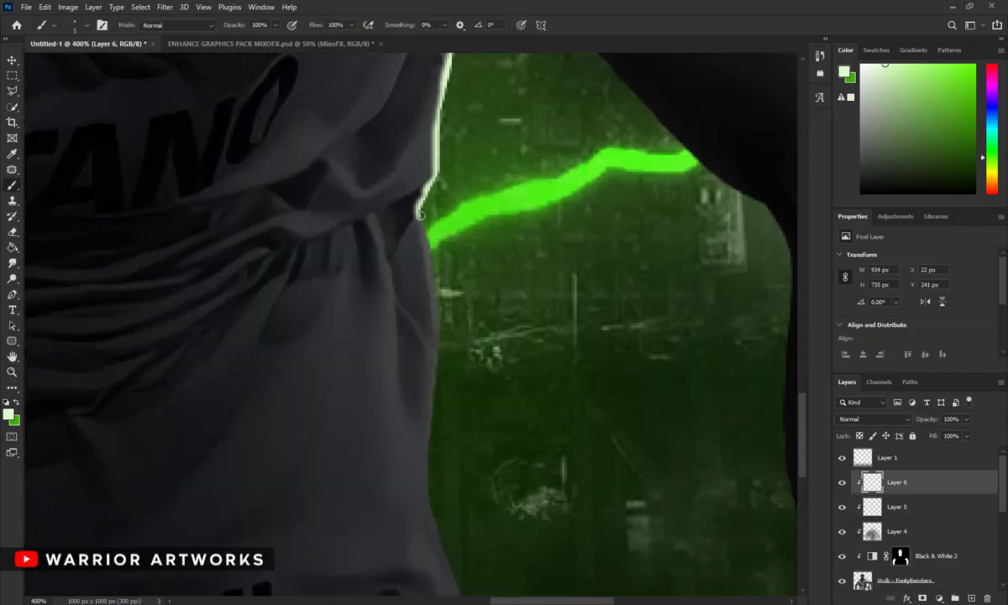
scroll(488, 219, "down", 1)
scroll(485, 489, "down", 3)
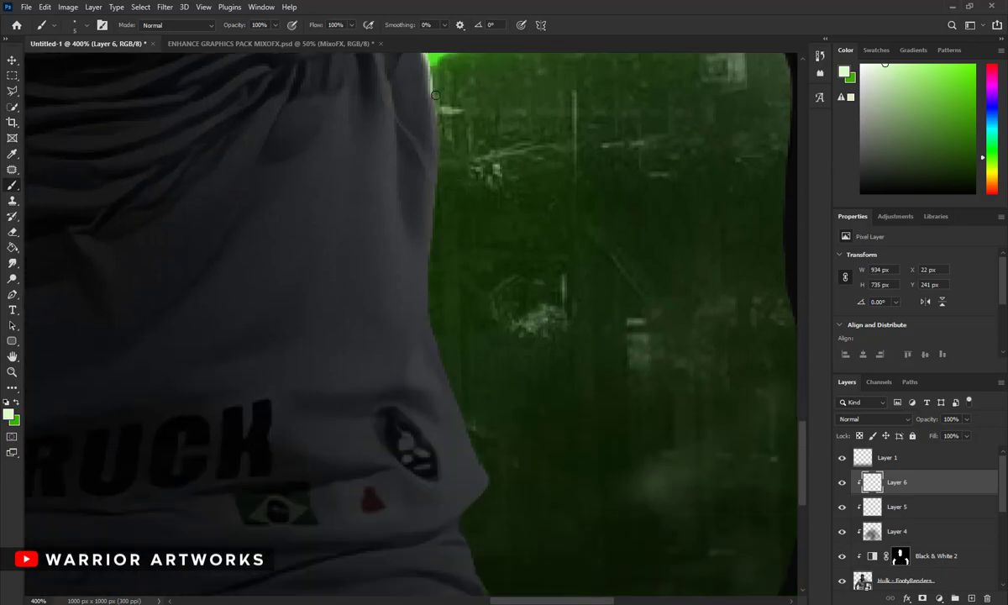
scroll(429, 283, "down", 2)
scroll(461, 219, "down", 1)
scroll(464, 278, "down", 2)
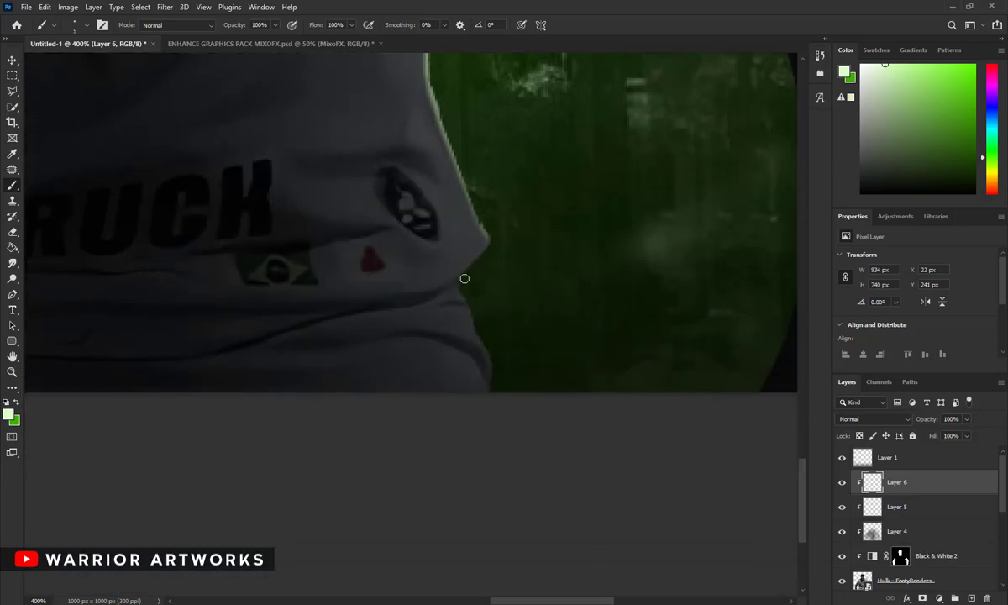
scroll(555, 285, "up", 5)
scroll(473, 121, "left", 5)
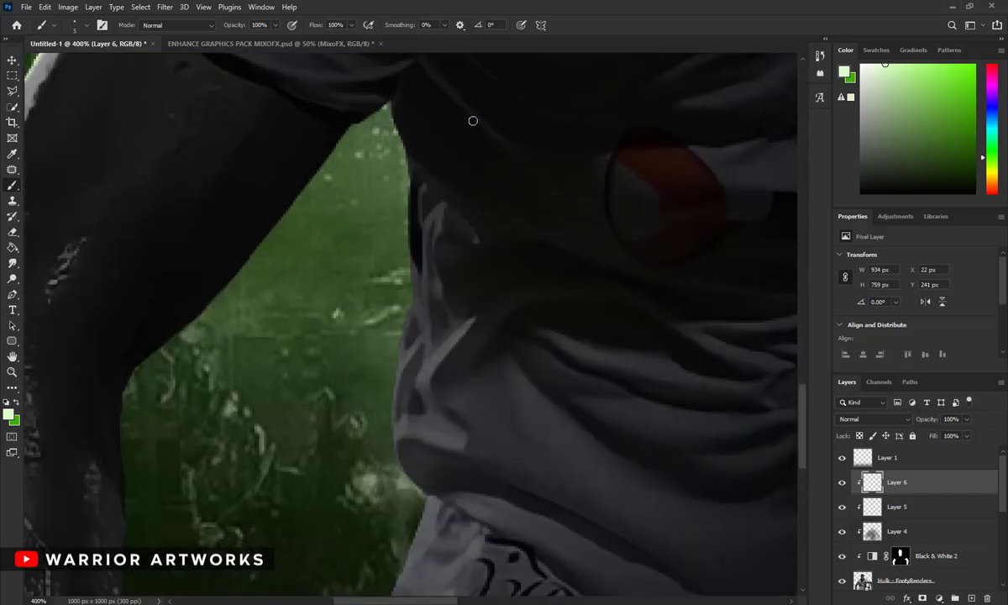
scroll(407, 158, "down", 3)
scroll(407, 158, "down", 2)
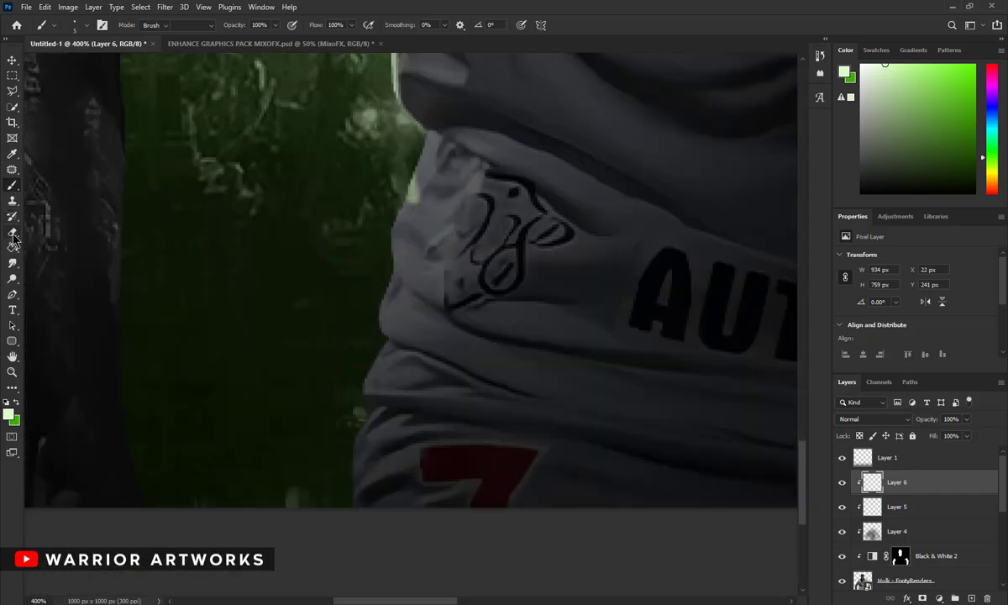
Step: Erase stray highlight strokes and add a new Layer 7 above the rim layer
key("e")
left_click(10, 185)
scroll(317, 347, "down", 3)
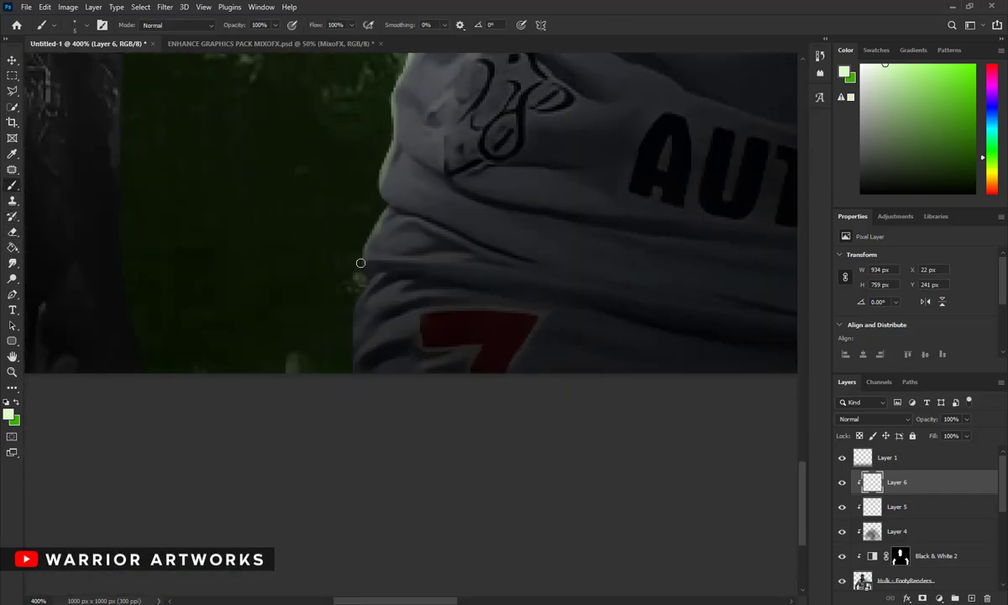
key("z")
left_click(359, 25)
left_click(897, 507)
Step: On a new layer, set a size-3 brush and undo the first armband stroke
left_click(972, 597)
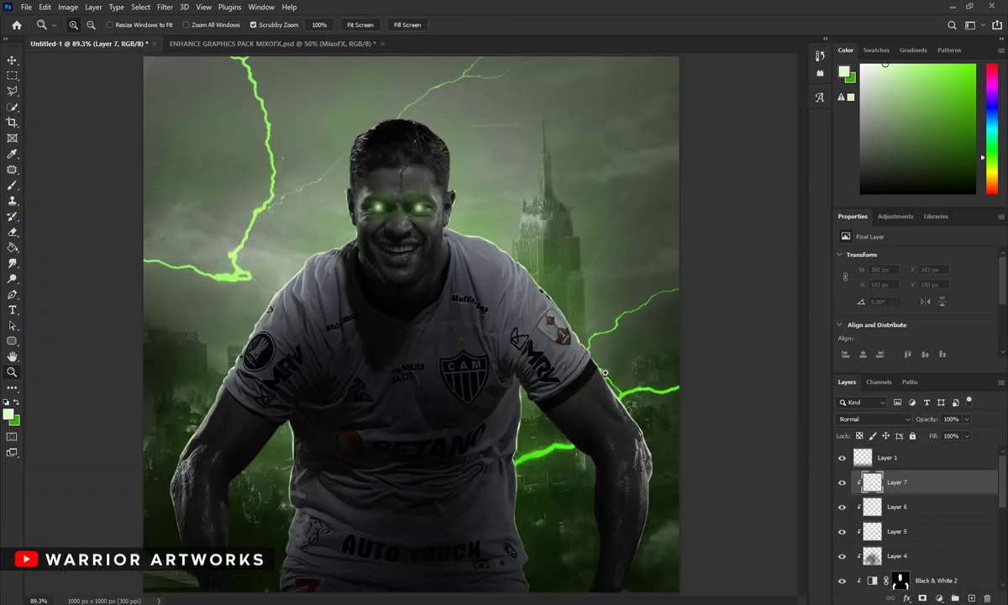
left_click_drag(554, 361, 605, 361)
key("b")
right_click(664, 257)
key("Escape")
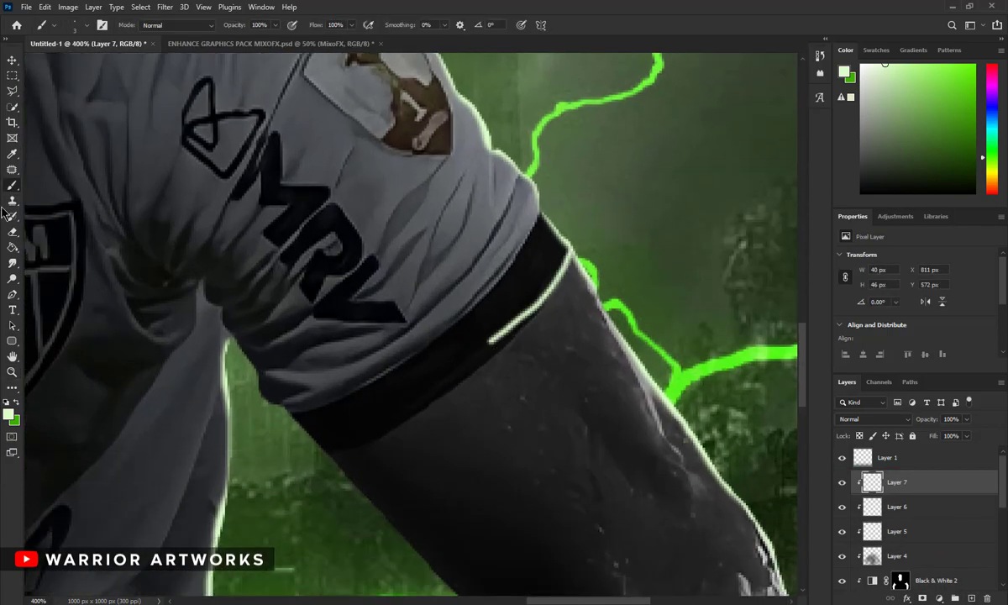
key("ctrl+z")
left_click(12, 233)
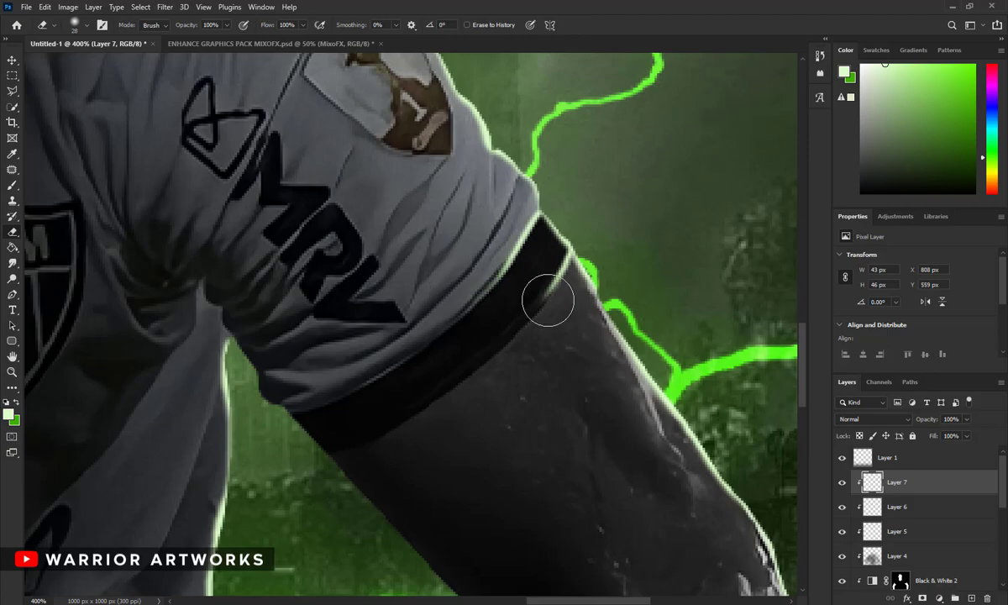
Step: Paint a thin rim highlight along the sleeve and armband, then trim the excess
scroll(588, 353, "down", 3)
scroll(605, 378, "up", 3)
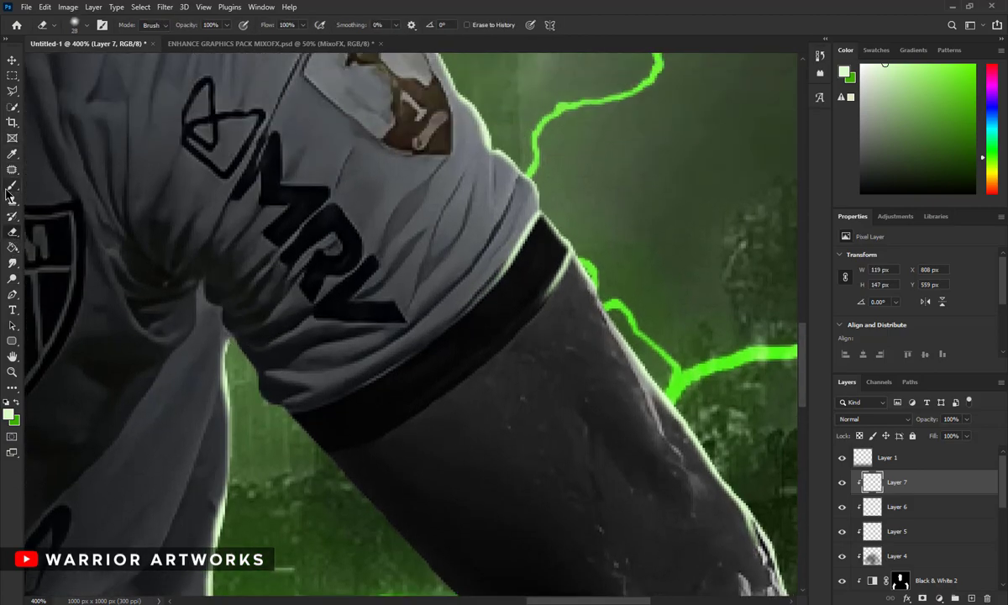
scroll(546, 319, "up", 2)
key("b")
left_click_drag(491, 233, 493, 275)
left_click(12, 232)
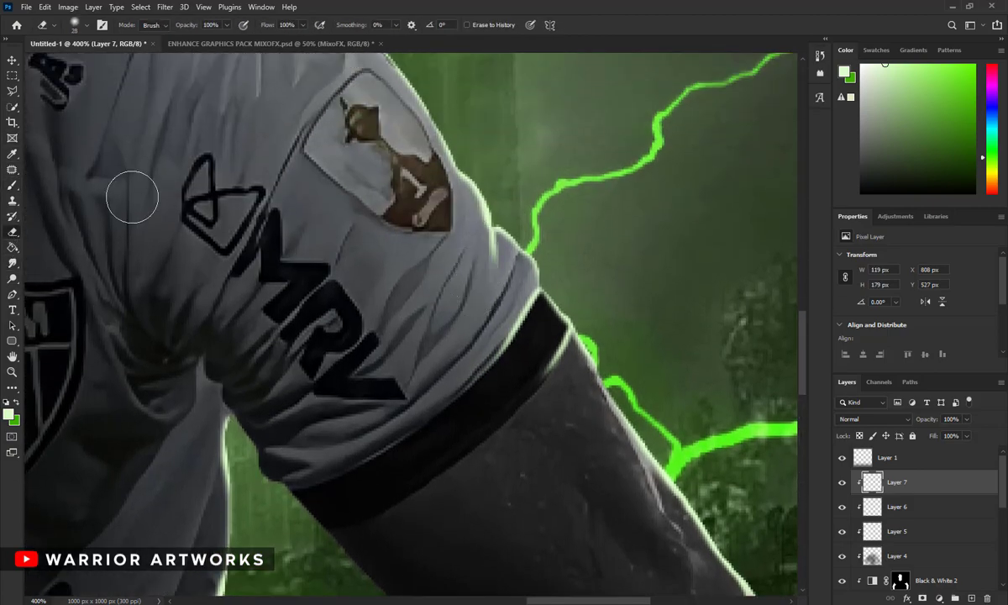
scroll(378, 252, "down", 1)
key("z")
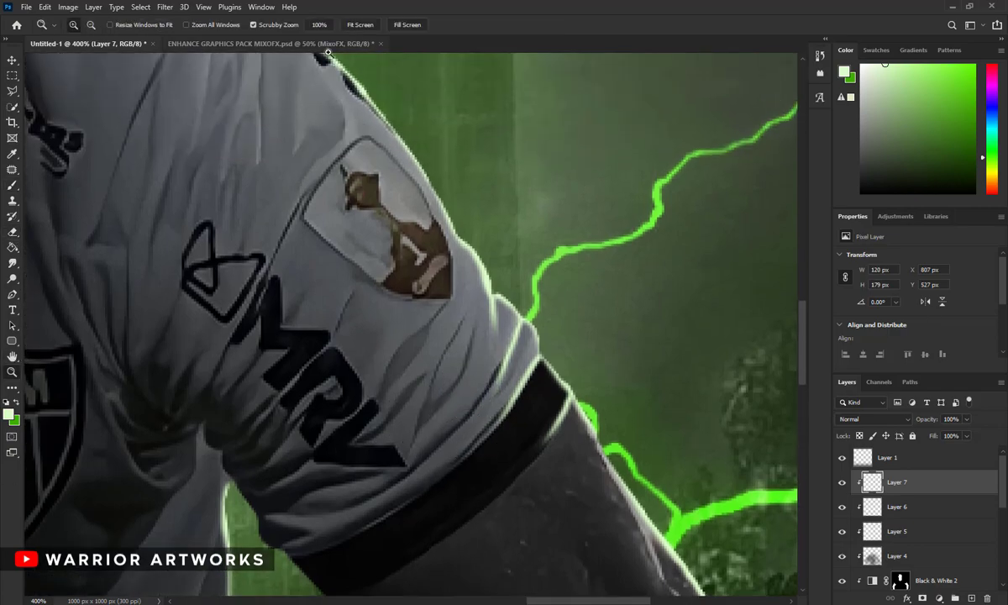
key("ctrl+0")
scroll(109, 336, "up", 5)
Step: Paint the shoulder edge highlight and erase its lower end
left_click(12, 185)
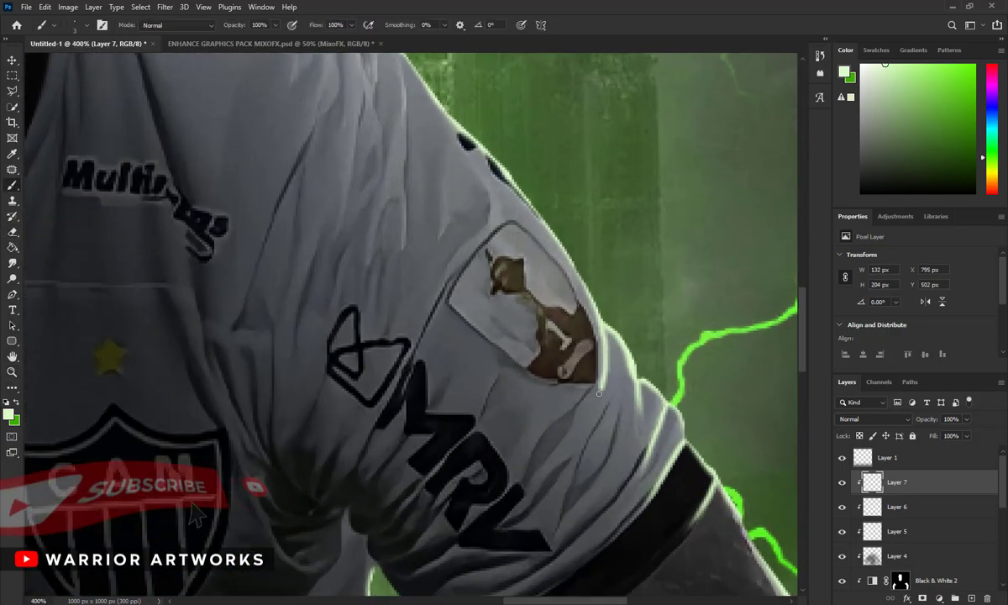
scroll(570, 387, "up", 4)
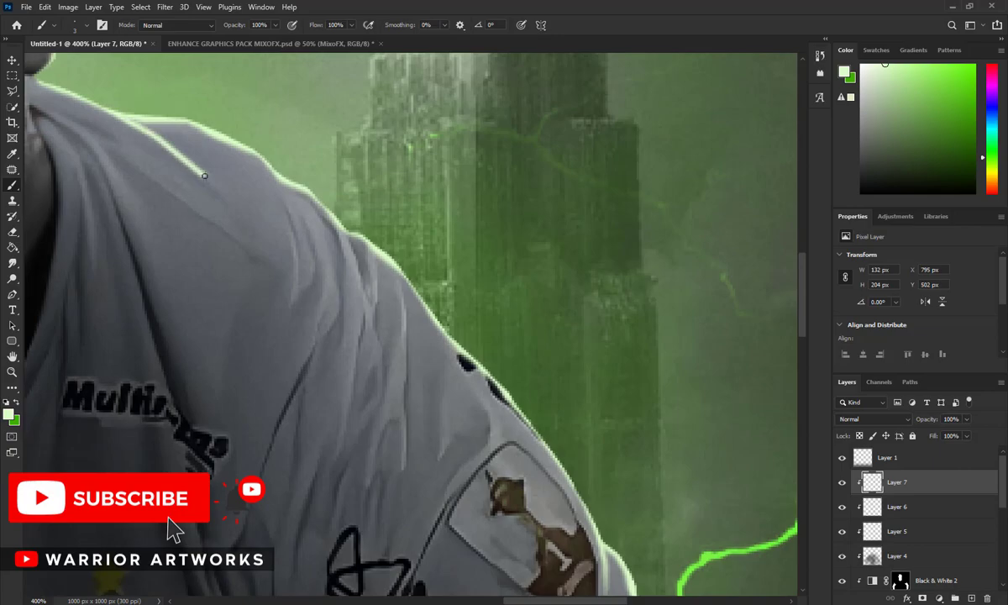
key("e")
key("e")
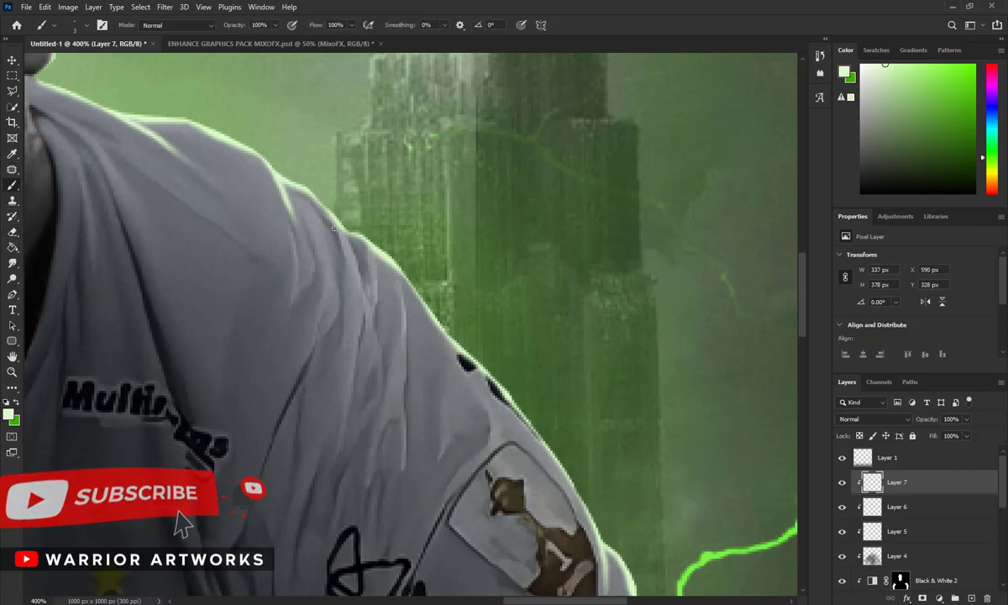
scroll(153, 275, "down", 1)
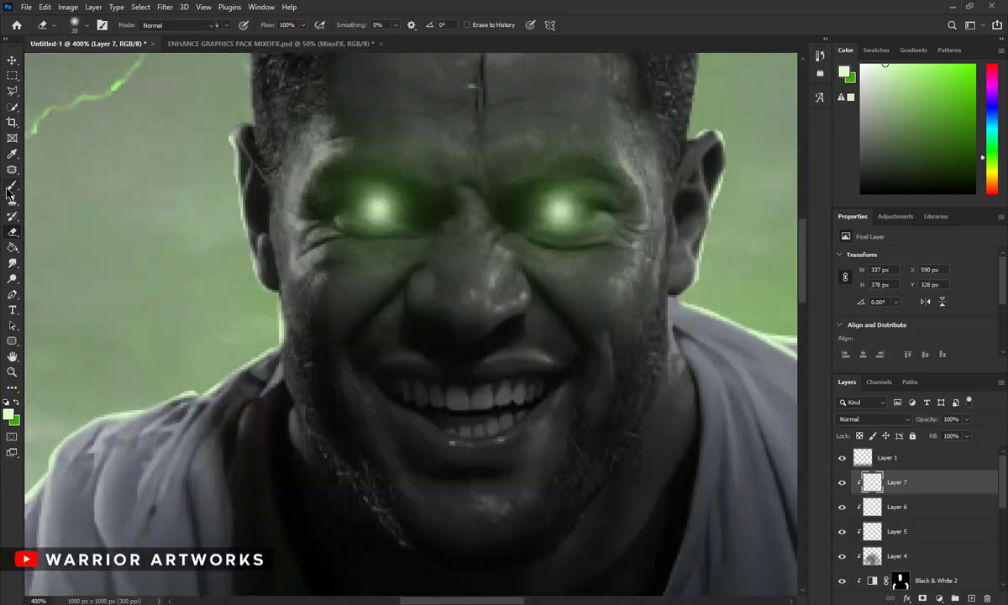
left_click(12, 185)
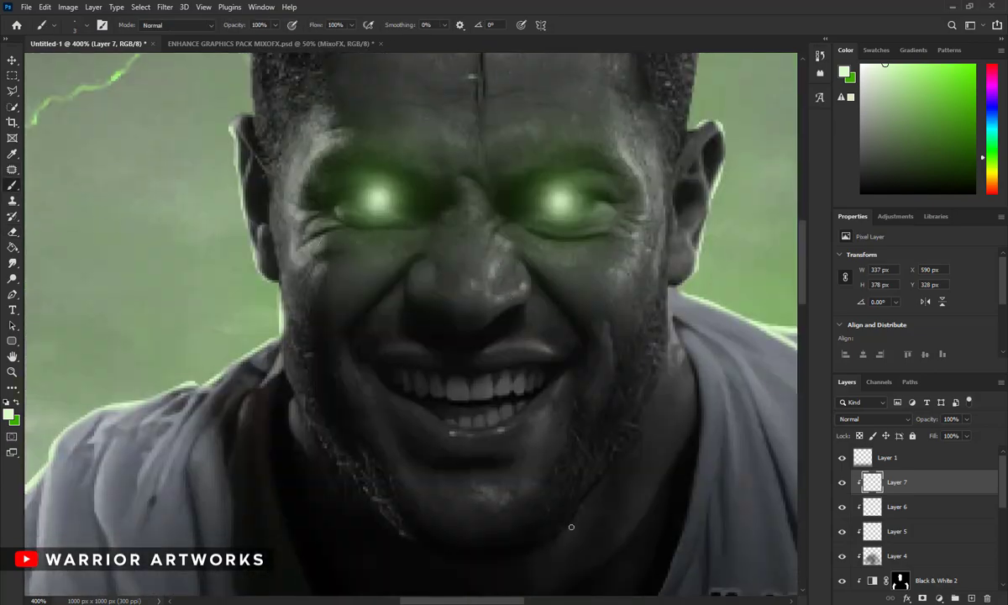
scroll(517, 263, "right", 3)
key("e")
left_click_drag(441, 409, 487, 362)
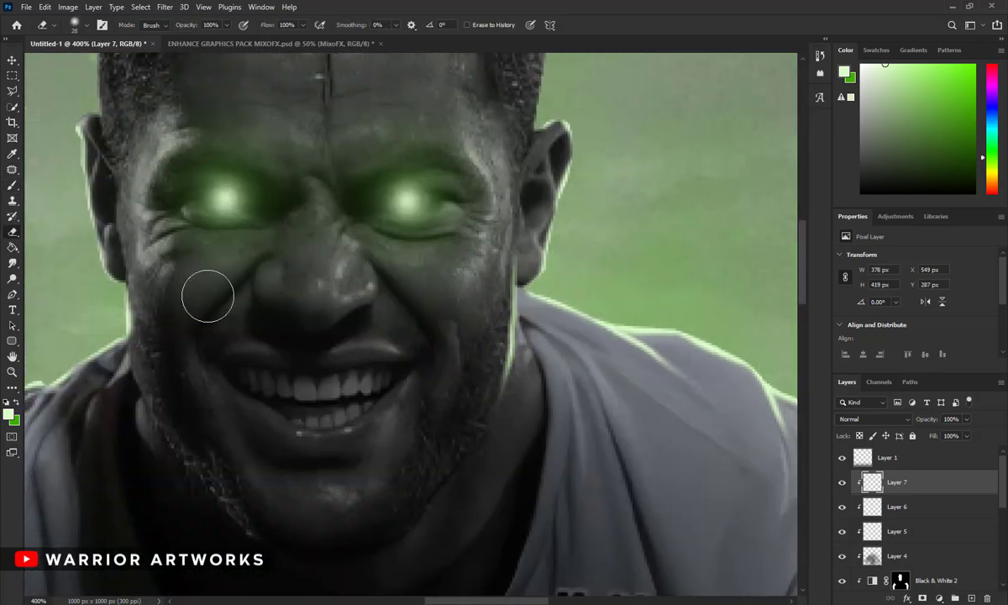
scroll(207, 296, "left", 5)
Step: Paint a bright rim line along the left jaw and erase the overflow
key("b")
left_click_drag(303, 304, 378, 486)
key("e")
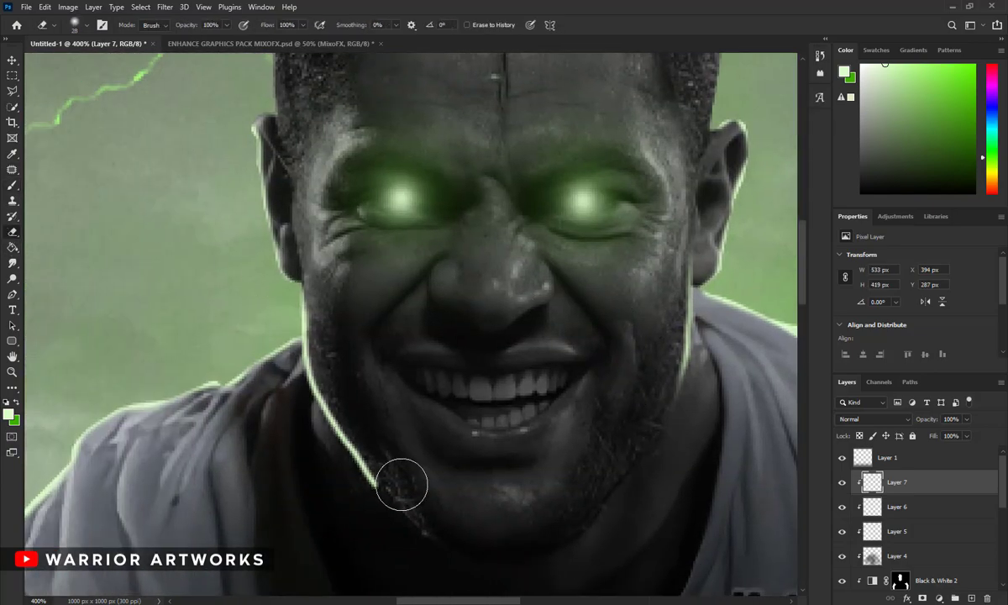
key("z")
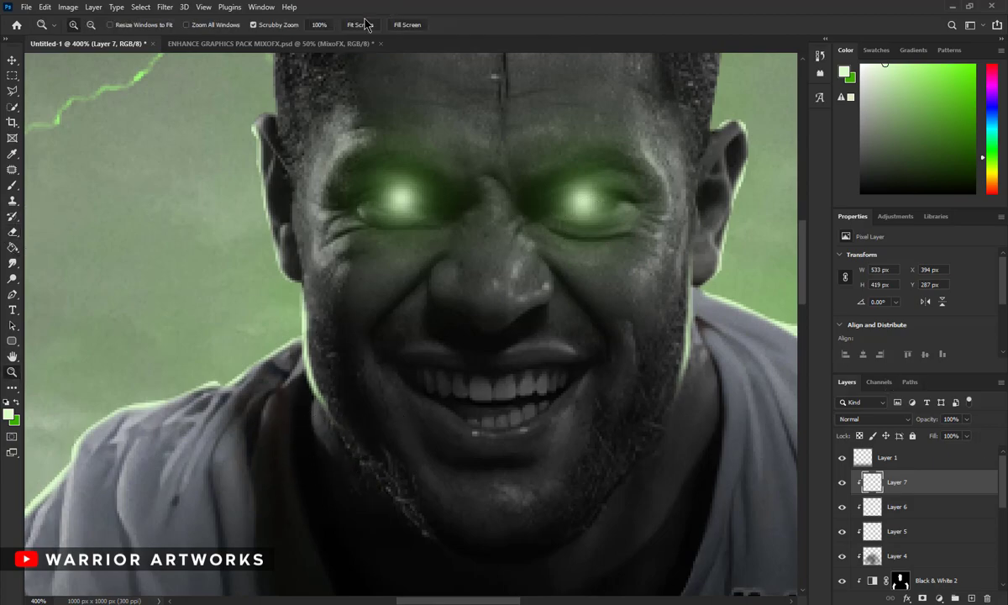
left_click(360, 24)
left_click_drag(410, 145, 415, 141)
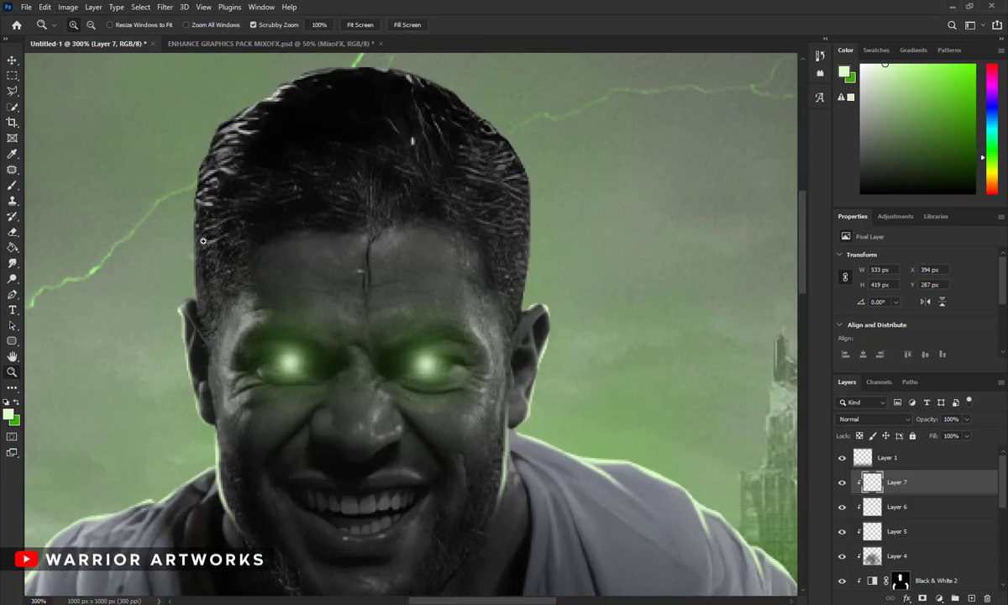
key("b")
right_click(484, 211)
Step: Paint thin white strands across the hair with a size-1 brush
type("1")
key("Return")
left_click_drag(288, 139, 349, 166)
left_click_drag(356, 138, 391, 165)
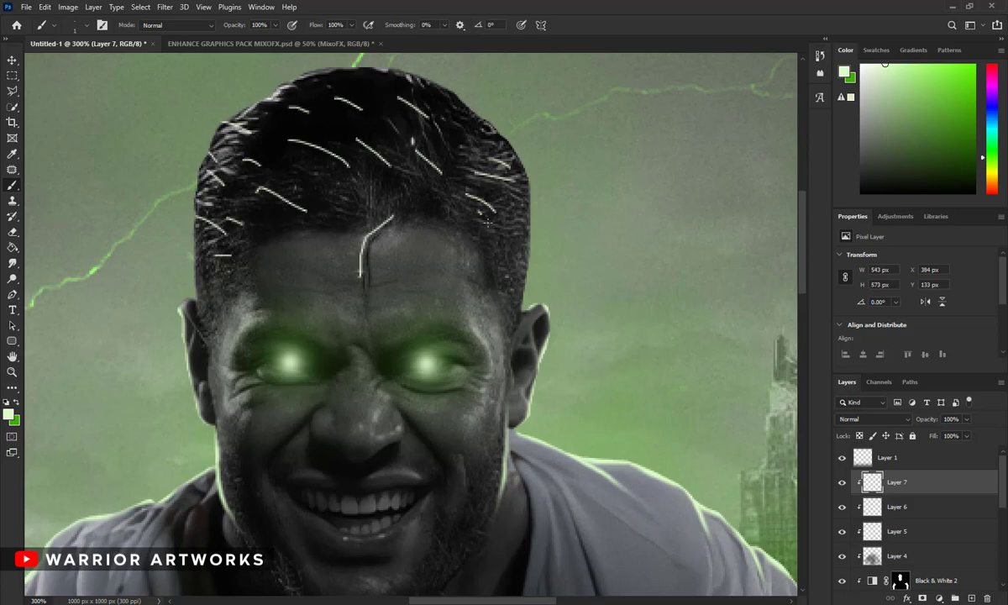
Step: Erase parts of the hair strands with a 15 px Eraser for subtler streaks
right_click(550, 285)
left_click_drag(739, 313, 727, 313)
key("Return")
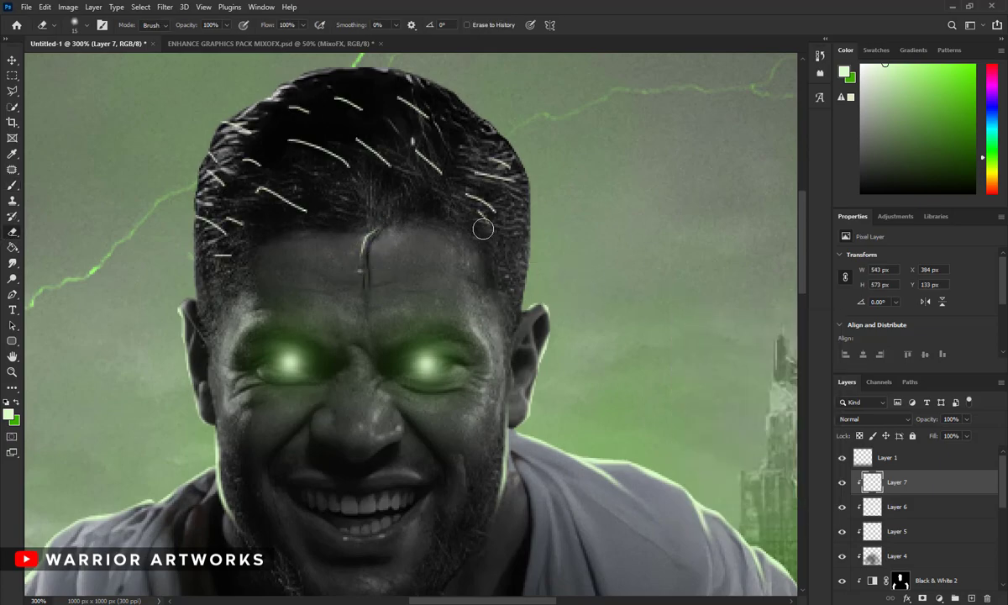
scroll(479, 149, "up", 1)
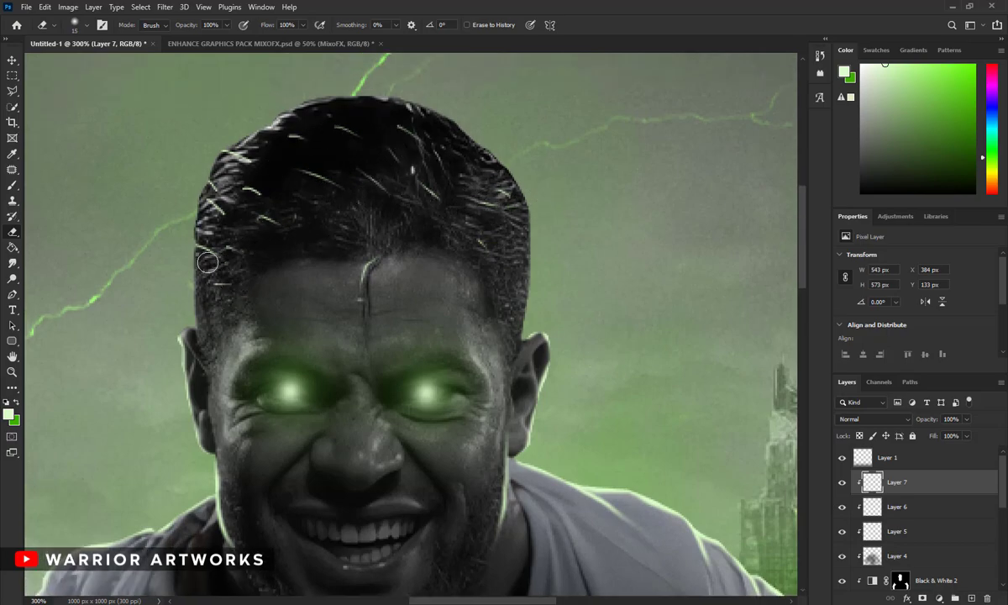
key("z")
left_click(318, 24)
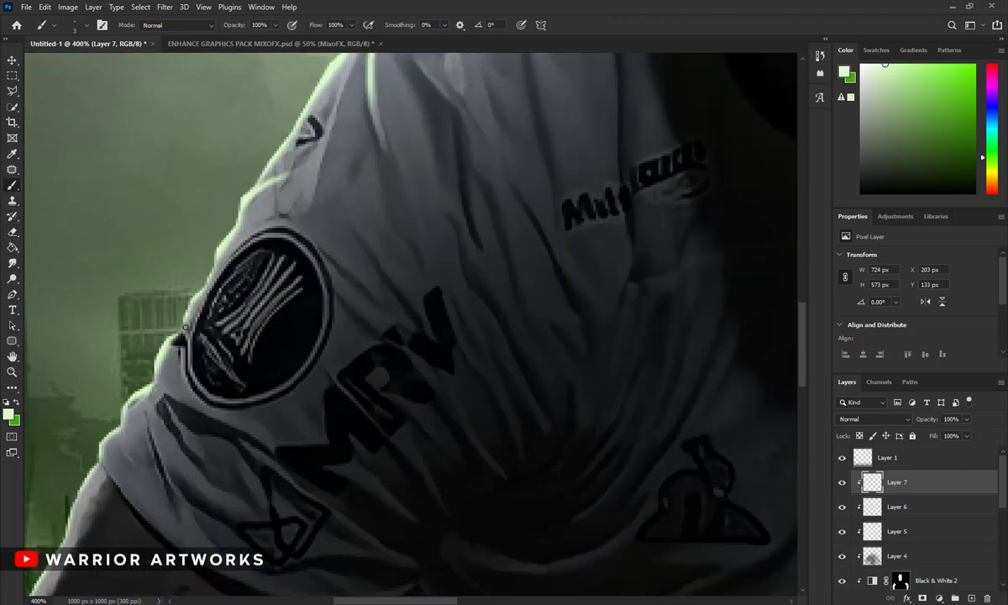
Step: Erase stray lightning and paint a rim highlight along the sleeve edge
key("e")
left_click_drag(157, 395, 205, 424)
key("e")
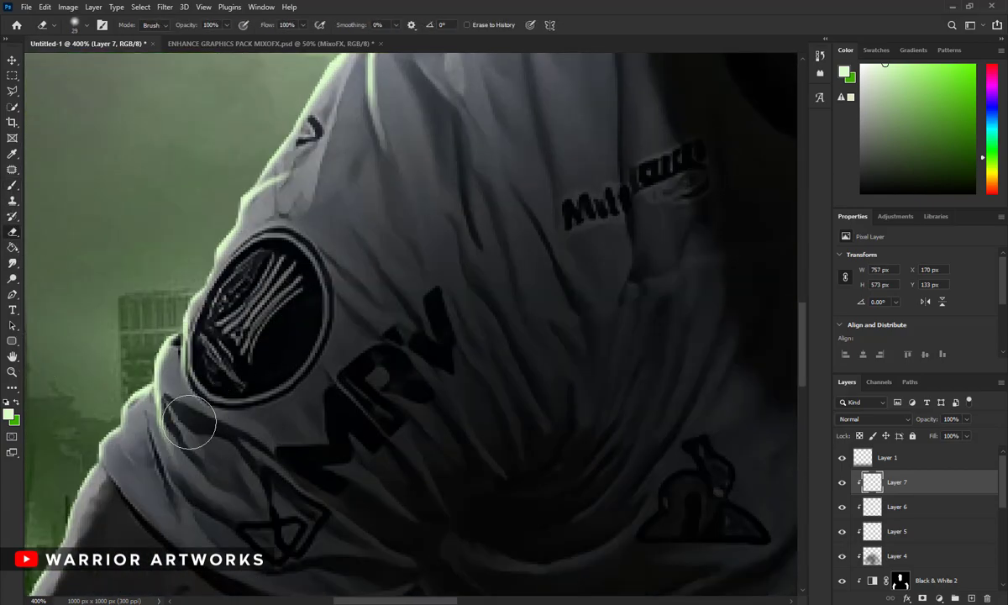
left_click_drag(126, 403, 130, 461)
scroll(81, 325, "down", 3)
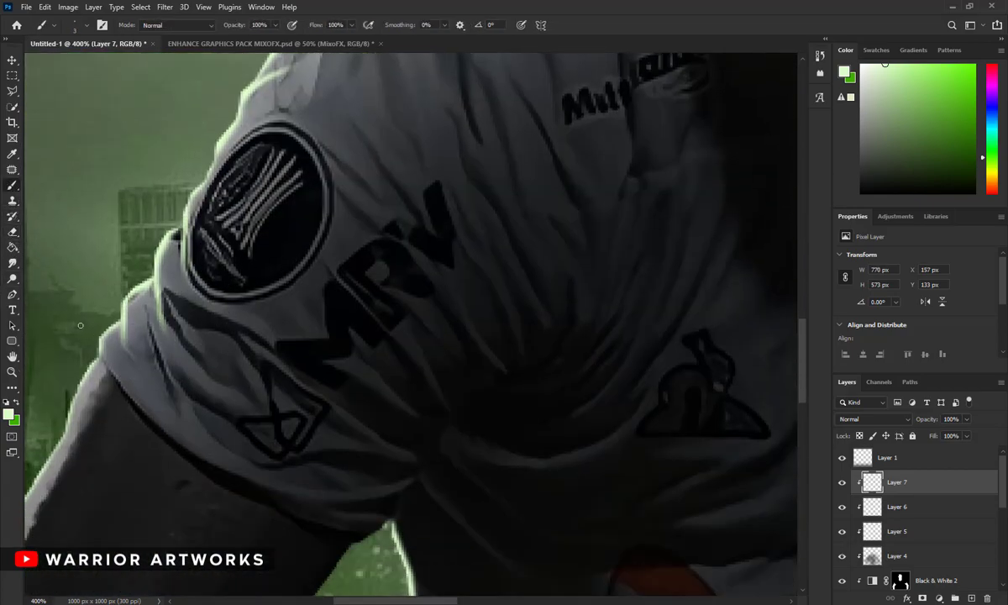
left_click(12, 235)
scroll(359, 528, "down", 2)
scroll(208, 383, "left", 5)
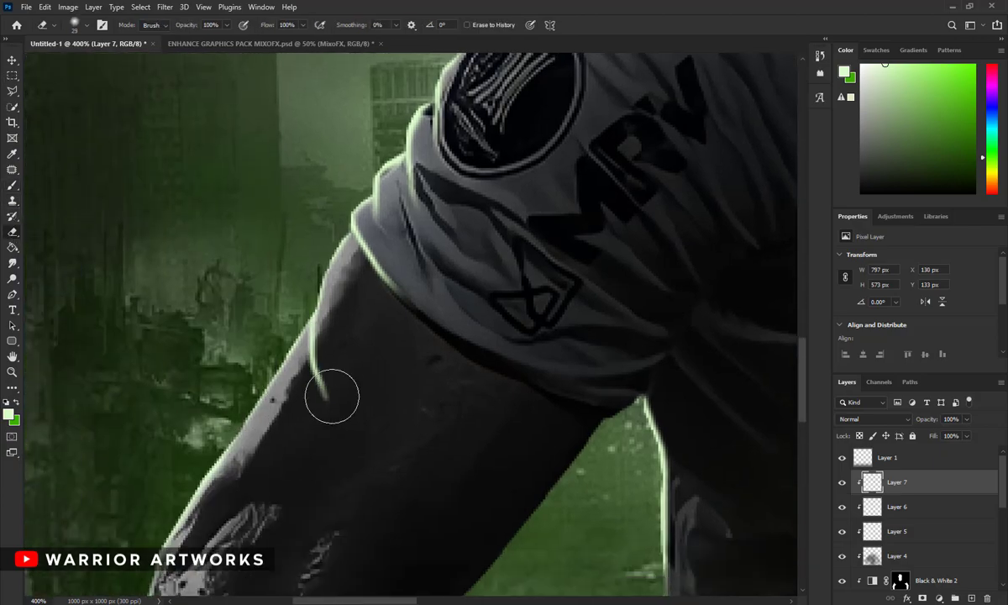
scroll(331, 398, "down", 3)
scroll(325, 318, "right", 3)
Step: Keep cleaning the green lightning along the shirt edge, alternating eraser and brush
key("e")
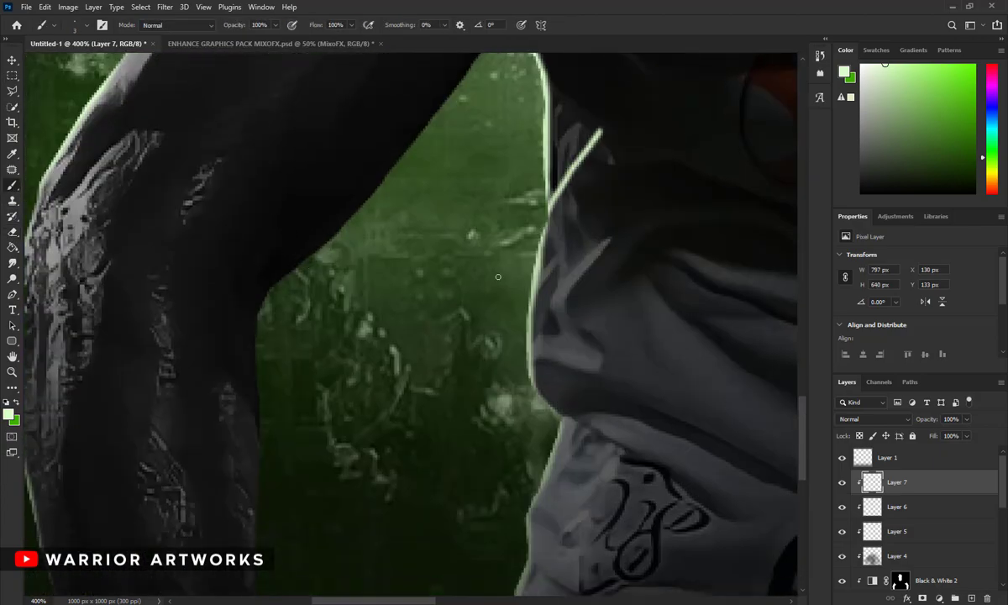
key("b")
scroll(601, 144, "down", 2)
left_click_drag(537, 294, 638, 318)
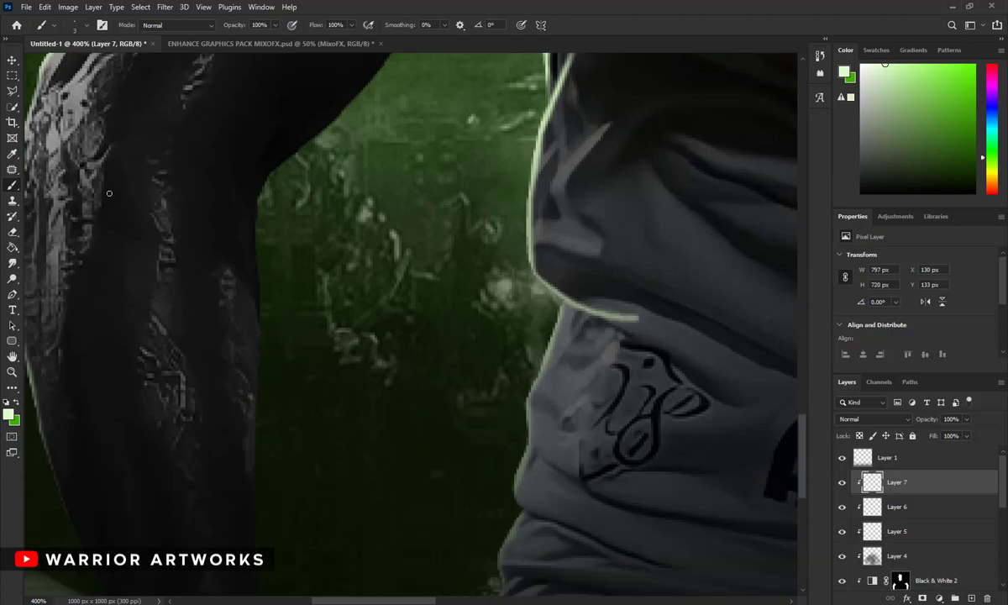
key("b")
scroll(645, 336, "down", 2)
key("e")
scroll(113, 152, "down", 1)
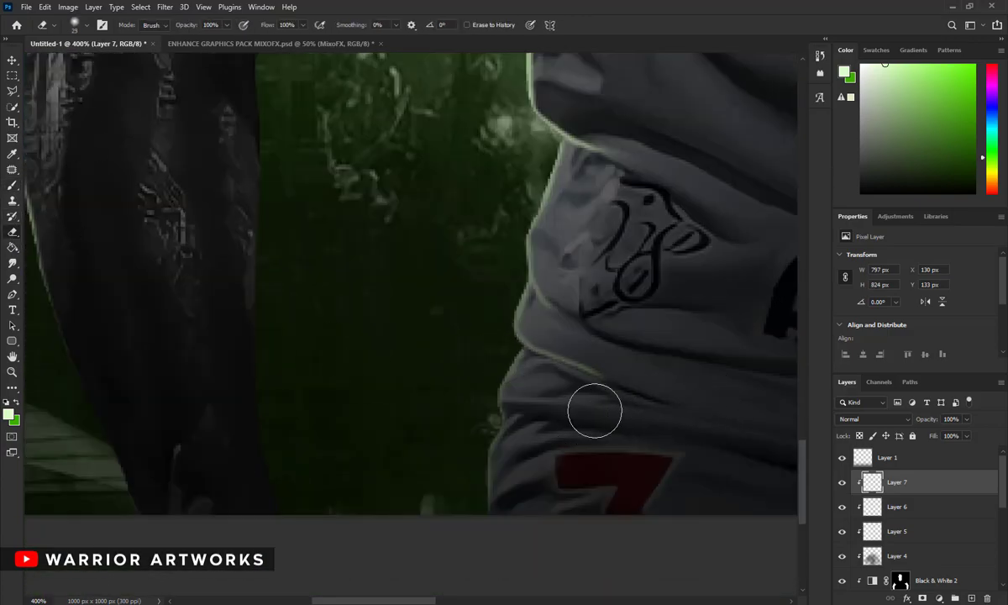
scroll(595, 410, "down", 1)
key("b")
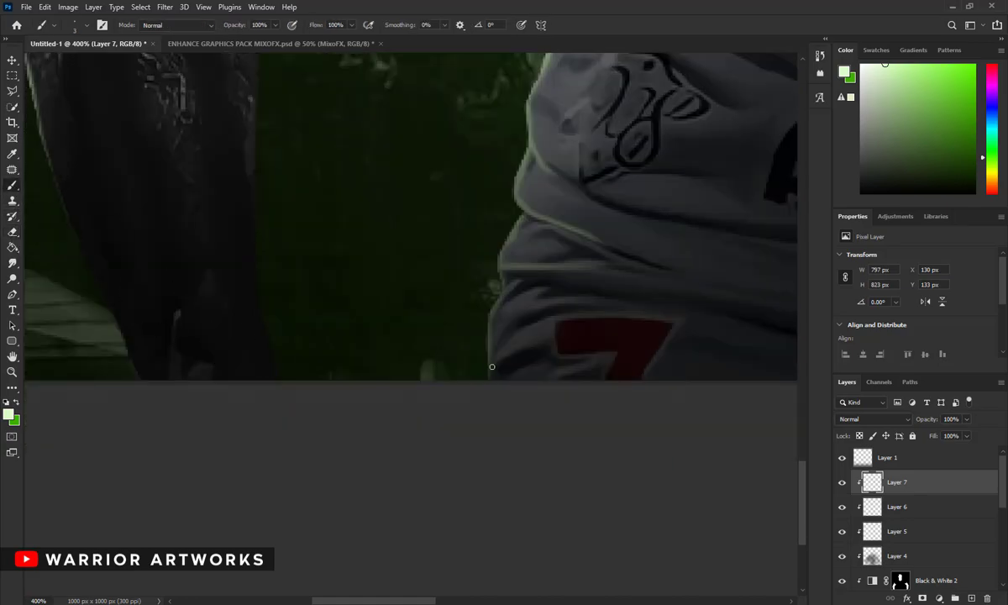
Step: Zoom in on the shirt edge and touch up the remaining lightning there
key("z")
key("ctrl+0")
left_click_drag(541, 479, 588, 479)
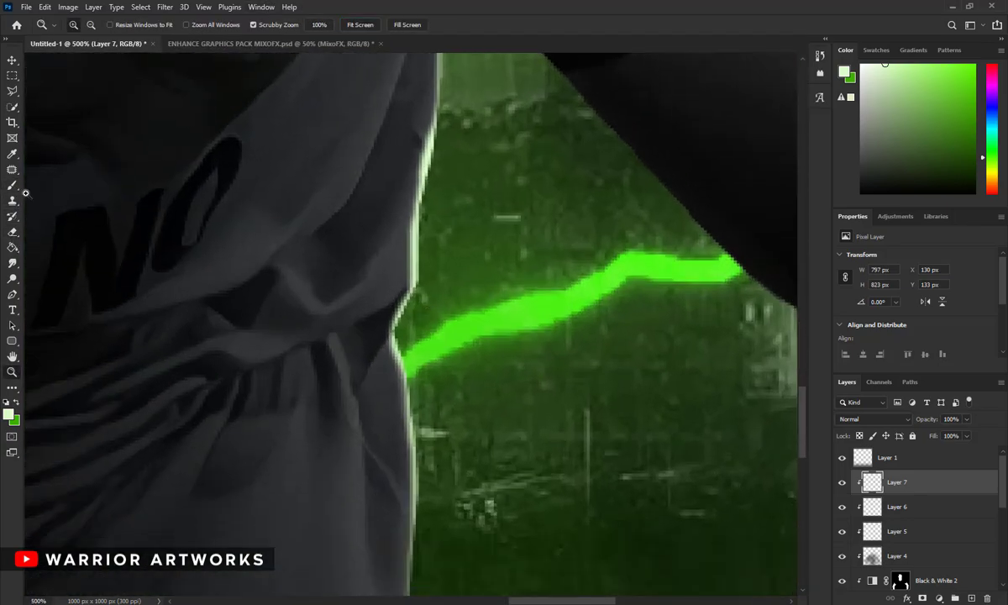
key("b")
scroll(236, 323, "up", 1)
key("b")
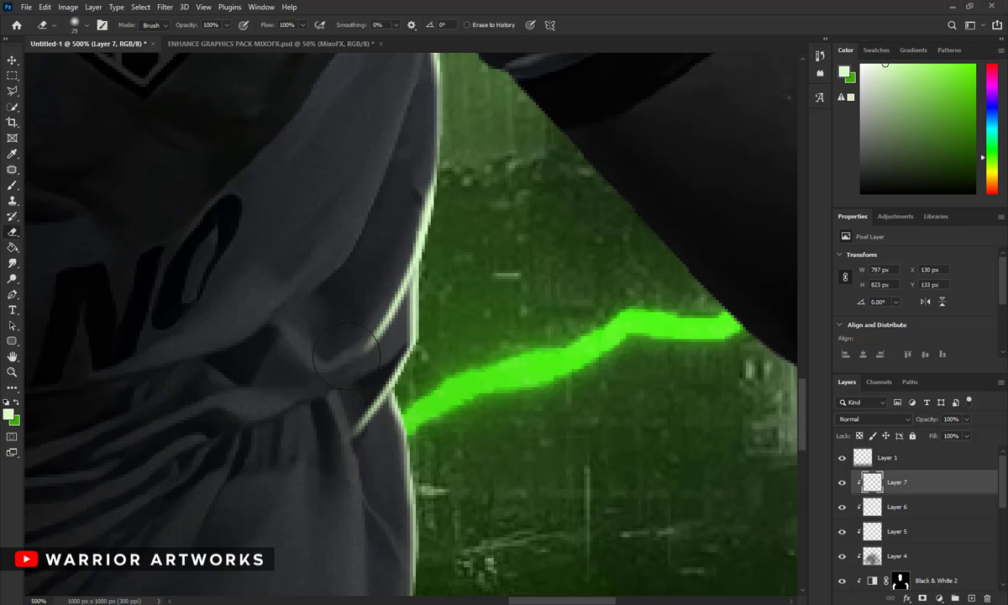
scroll(432, 129, "up", 1)
scroll(336, 395, "down", 3)
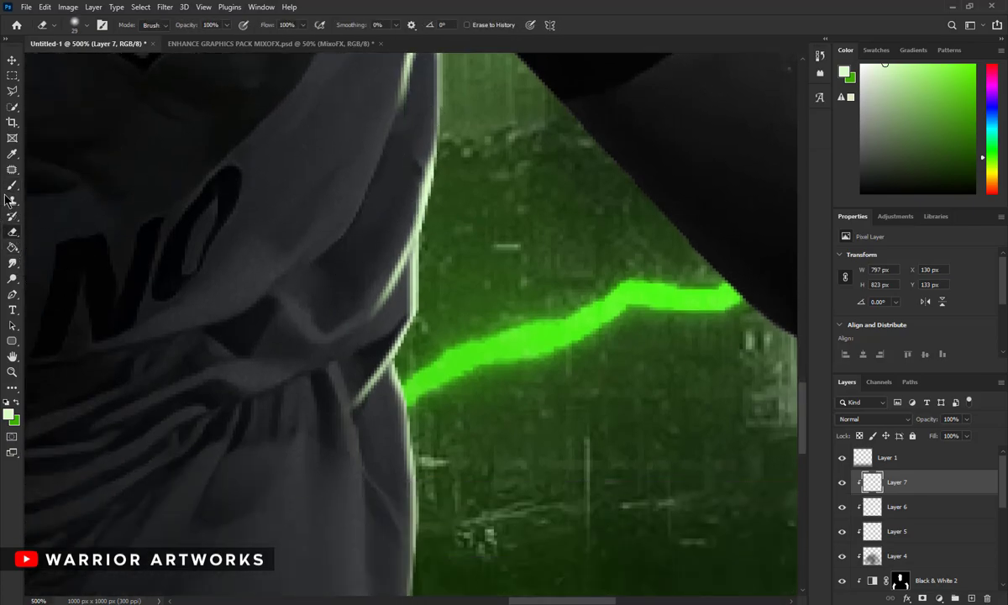
scroll(411, 490, "down", 3)
Step: Add a new layer clipped to Layer 7 in Overlay blend mode
key("z")
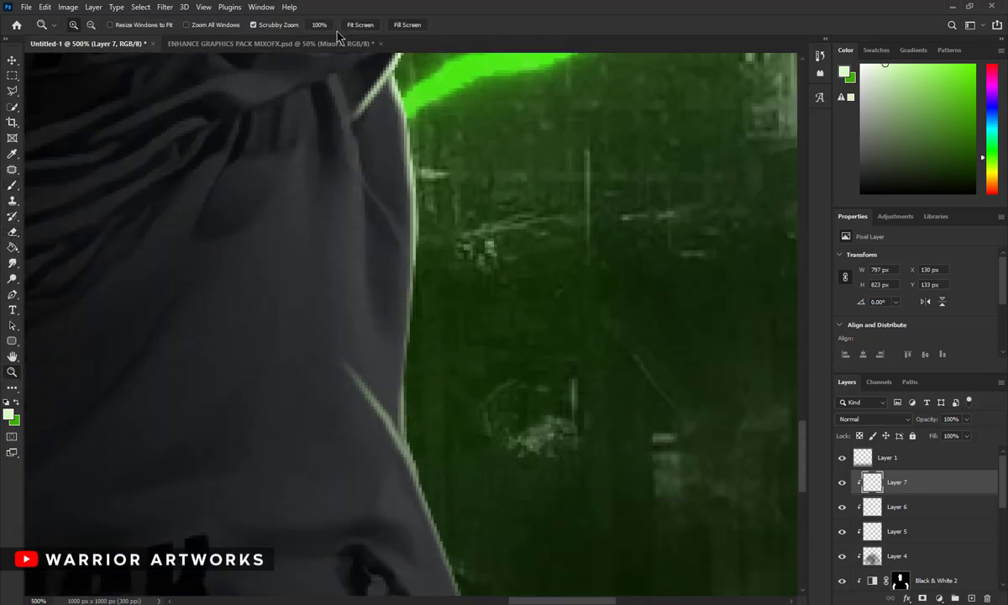
key("ctrl+0")
key("ctrl+shift+alt+n")
key("shift+alt+o")
Step: Set up a soft green brush at 1% flow on Overlay Layer 8
key("b")
key("x")
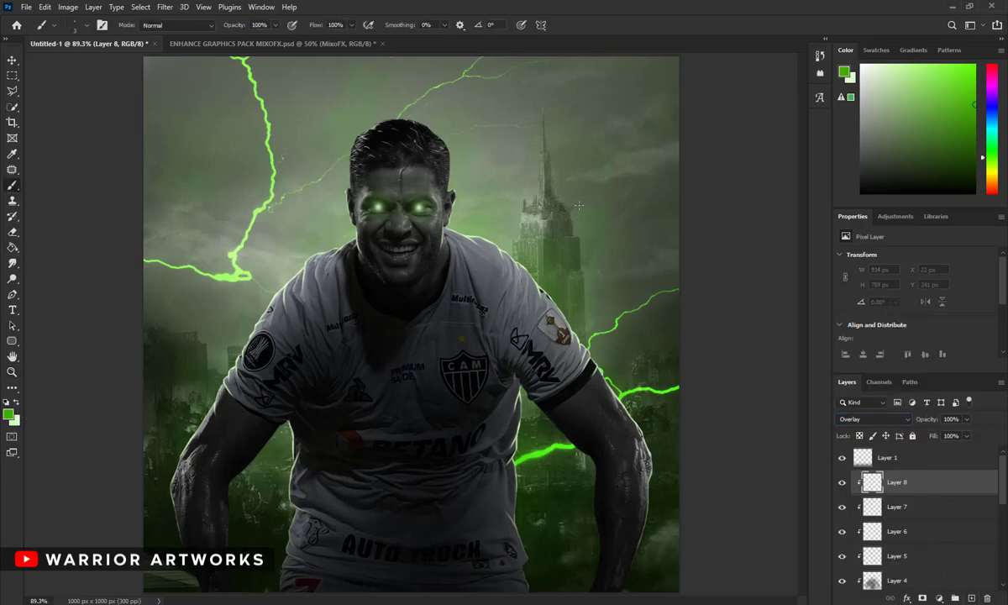
right_click(548, 170)
key("Return")
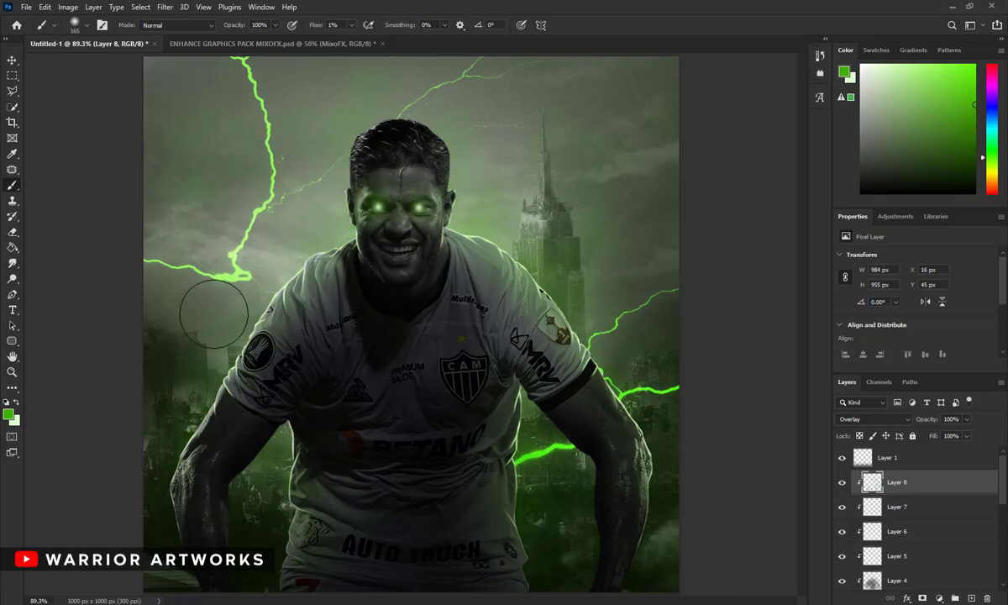
Step: Add clipped Layer 9 at 50% opacity with a smaller brush for more glow
left_click(924, 510)
key("ctrl+shift+alt+n")
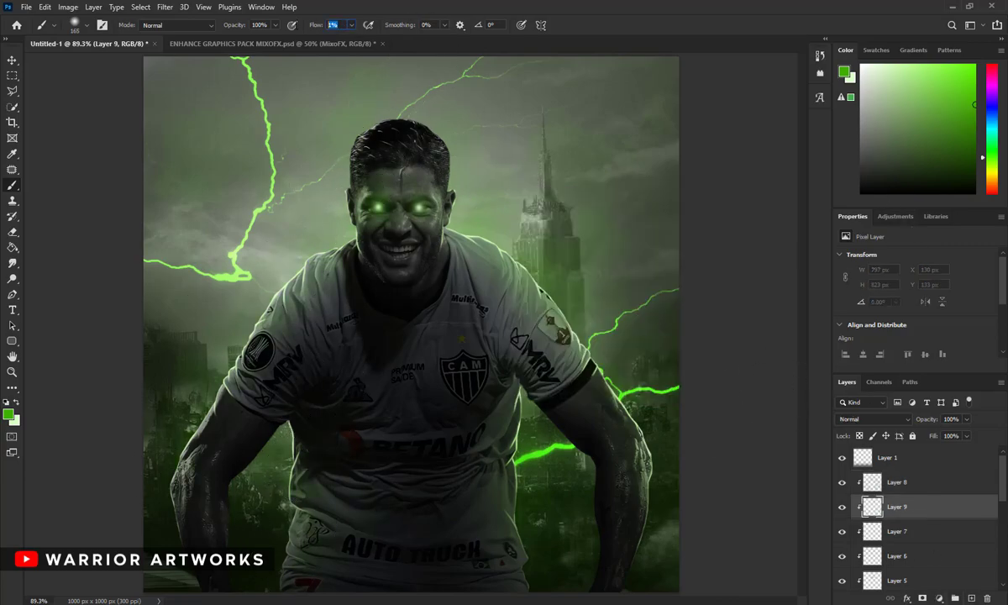
right_click(579, 201)
key("Return")
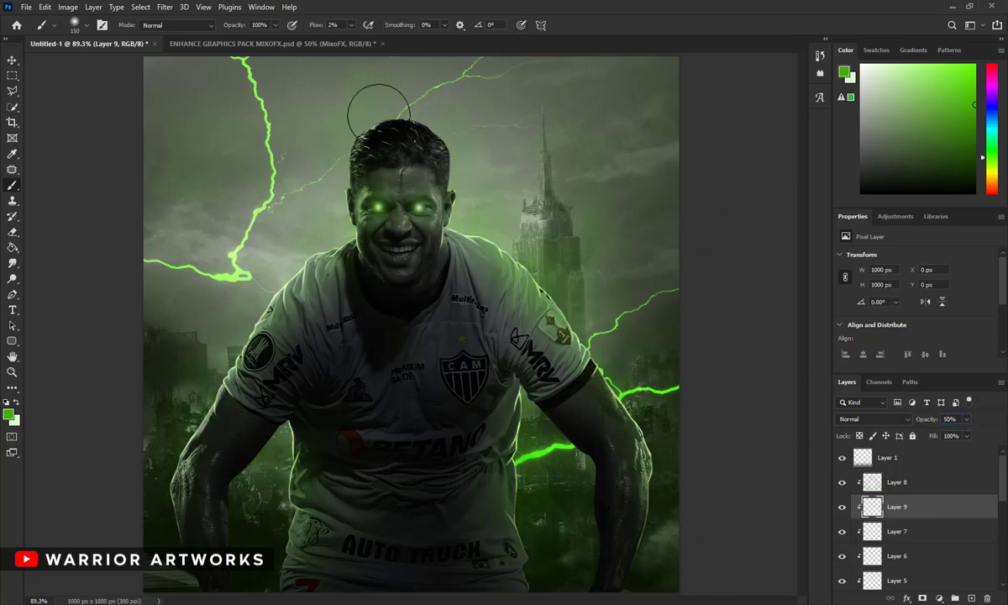
Step: Return to Layer 8 with a much larger brush and zoom in on the glowing eyes
left_click(905, 483)
right_click(374, 328)
key("Return")
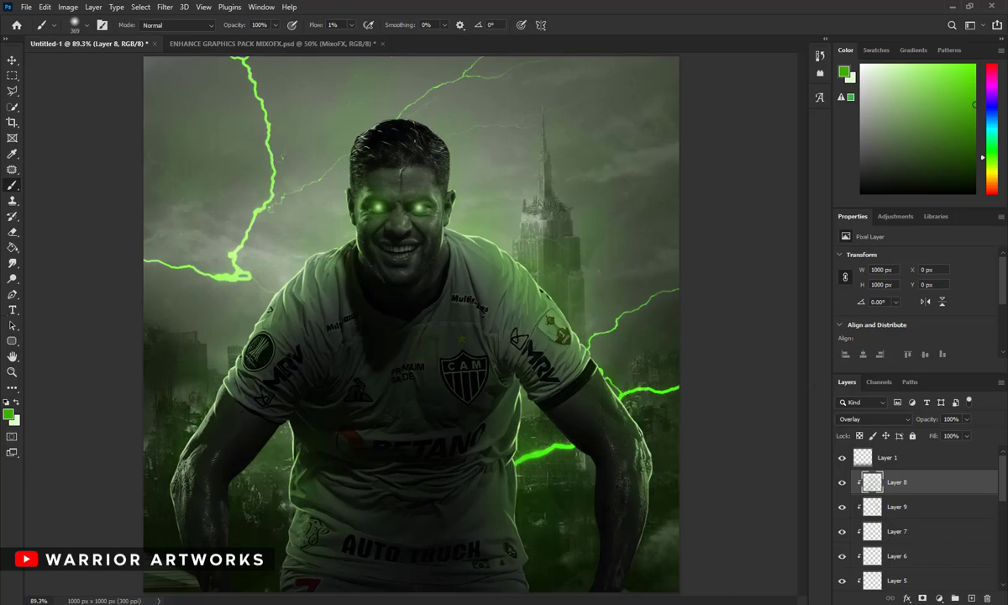
key("z")
left_click_drag(395, 210, 918, 512)
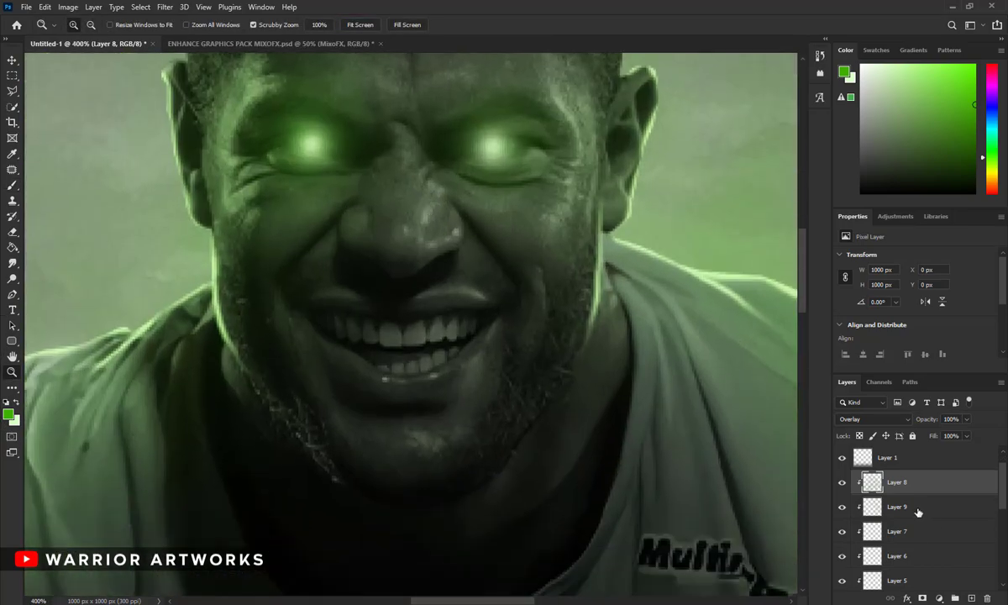
Step: Add a clipped Soft Light layer above Layer 4
scroll(918, 511, "down", 3)
left_click(903, 495)
key("ctrl+shift+alt+n")
left_click(874, 418)
left_click(856, 461)
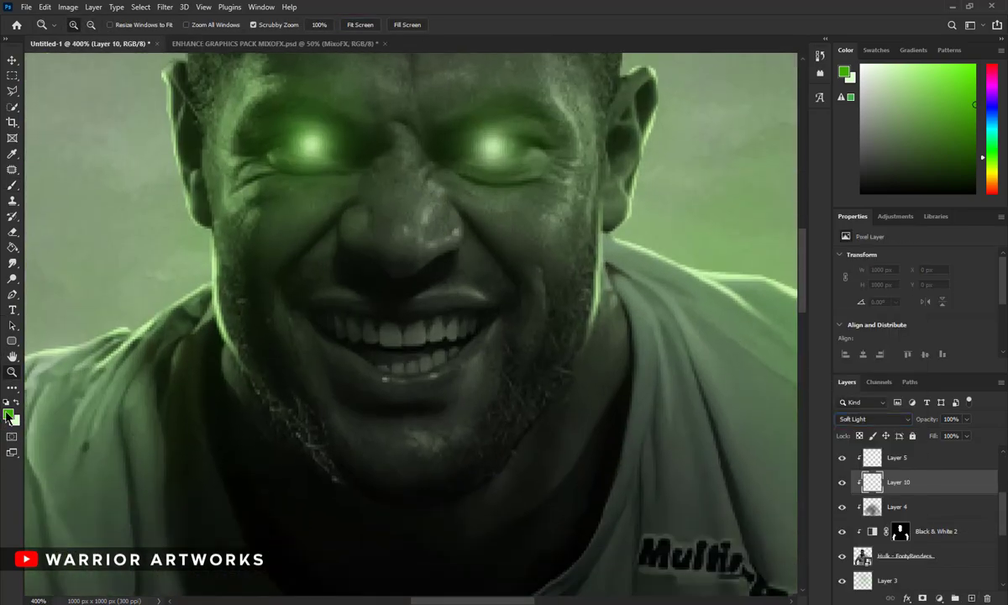
Step: Reset colours to black and white and set a 21 px soft brush at 5% flow
left_click(6, 402)
left_click(11, 183)
right_click(736, 246)
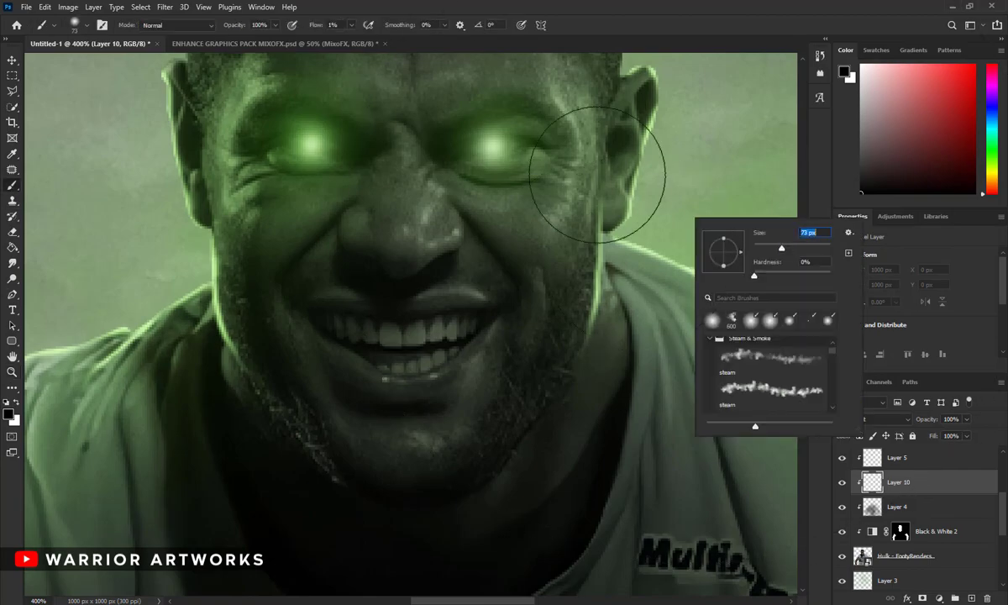
type("21")
key("Return")
scroll(336, 294, "up", 2)
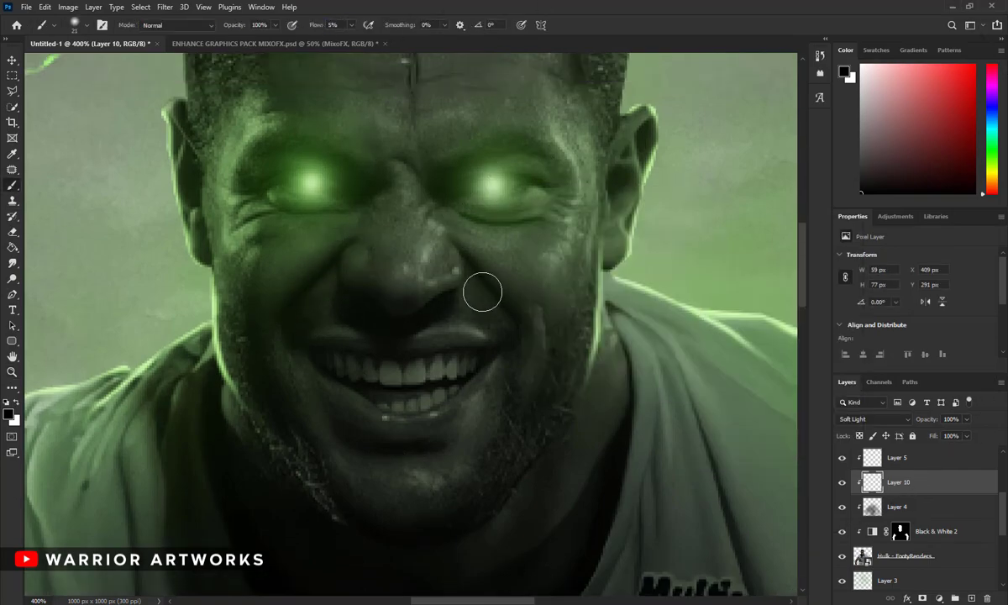
scroll(482, 292, "down", 2)
Step: Darken the face shadows and brighten the forehead and nose bridge
left_click_drag(525, 205, 555, 294)
scroll(554, 294, "up", 2)
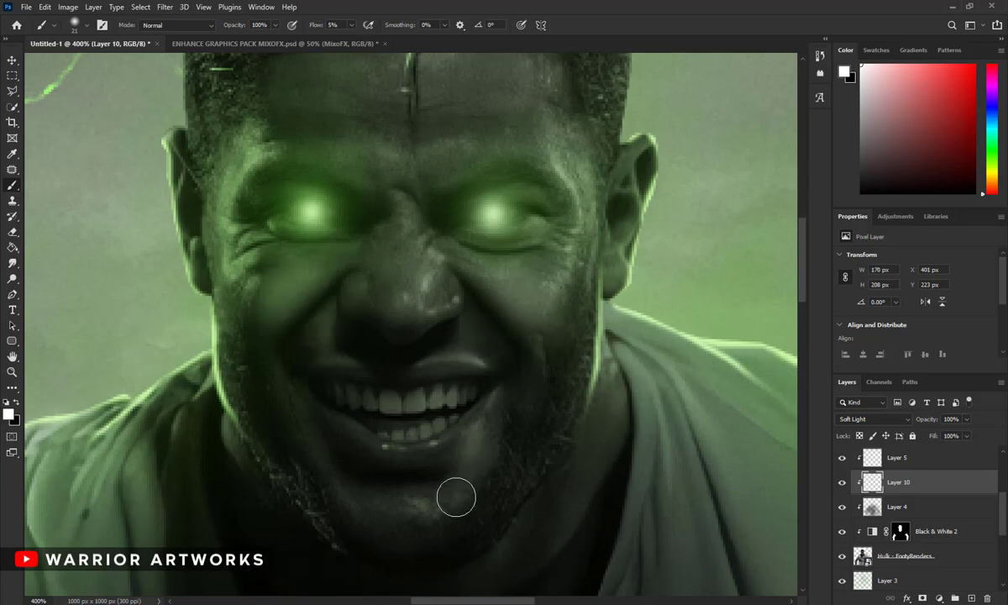
scroll(414, 423, "up", 2)
left_click_drag(372, 189, 445, 168)
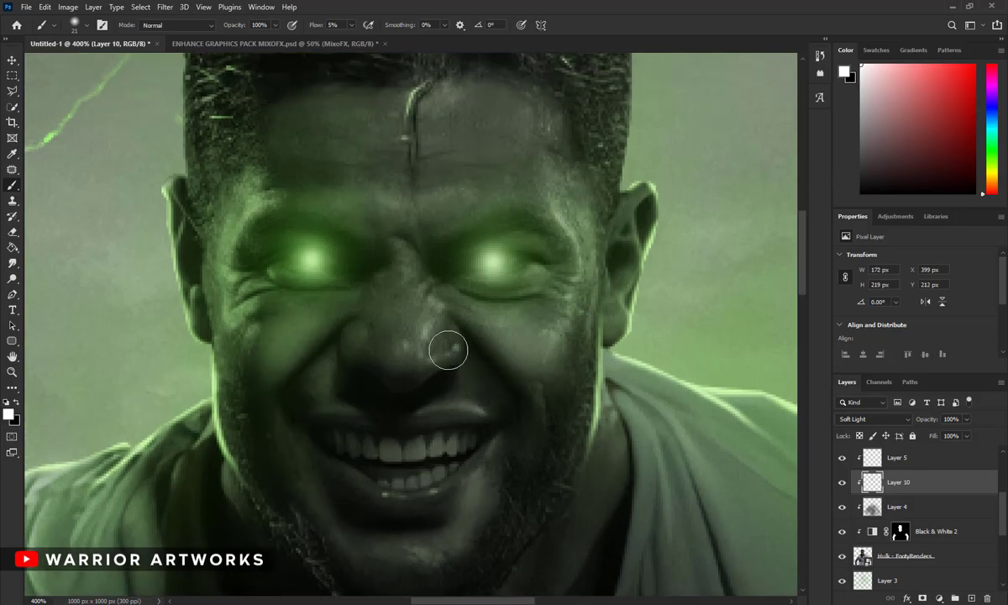
key("z")
key("ctrl+0")
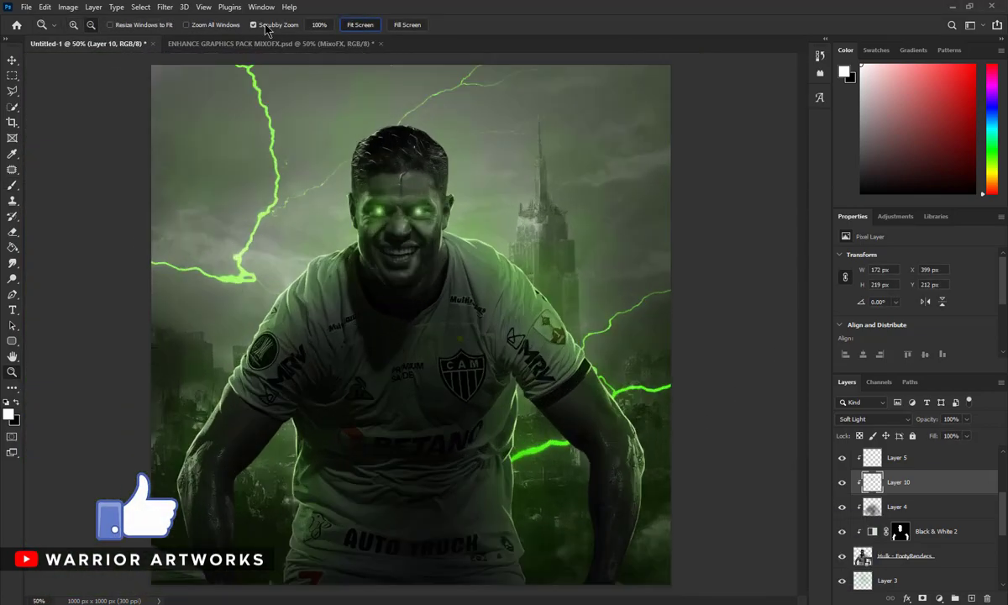
Step: Move the new clipped Layer 11 to the top of the layer stack
scroll(917, 536, "up", 3)
scroll(917, 536, "down", 1)
left_click(873, 556)
scroll(840, 554, "down", 2)
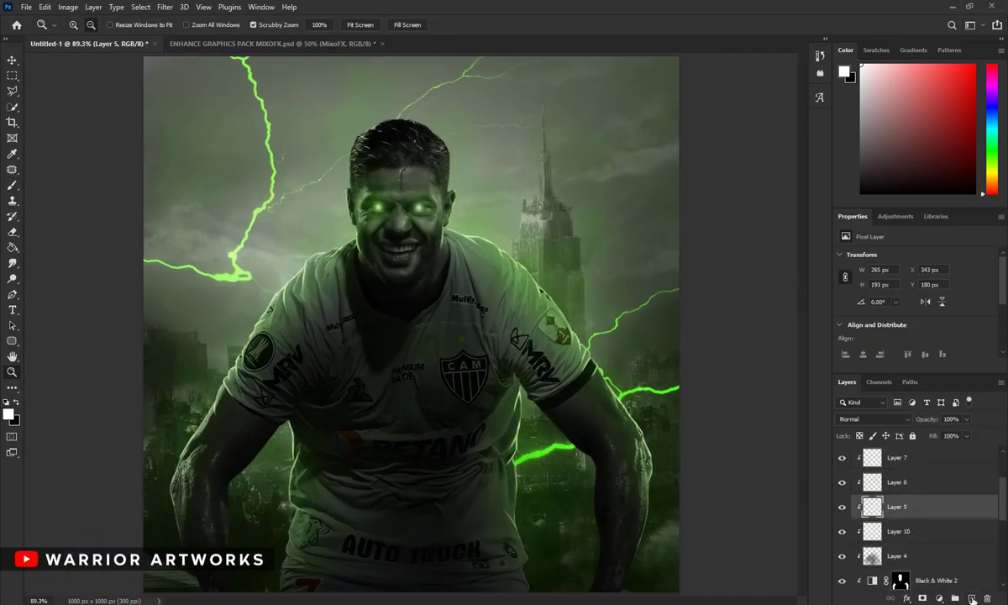
left_click_drag(913, 509, 898, 453)
Step: Set up a large soft white brush at 1% flow for light around the head
key("b")
right_click(598, 206)
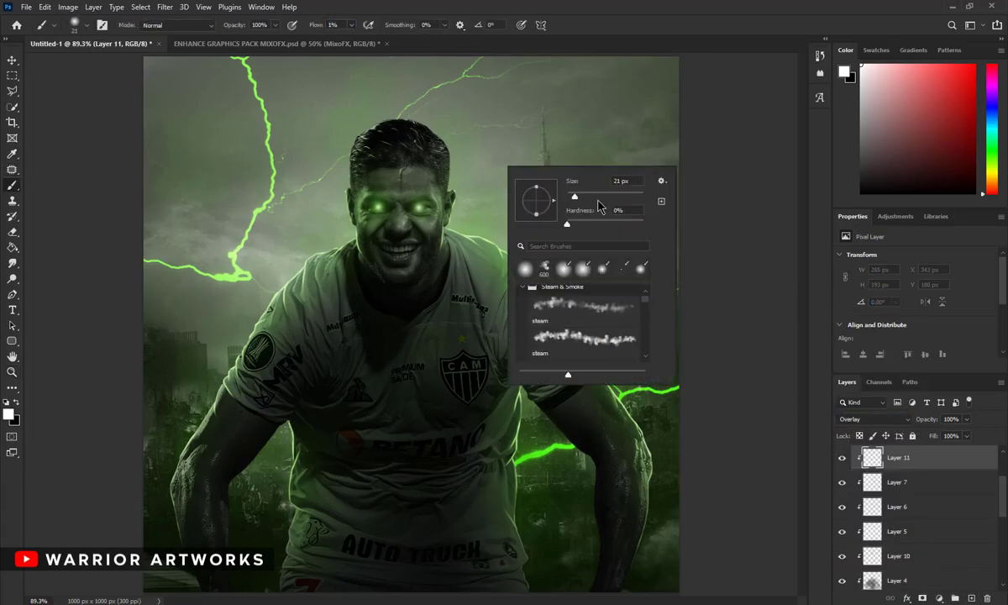
key("Return")
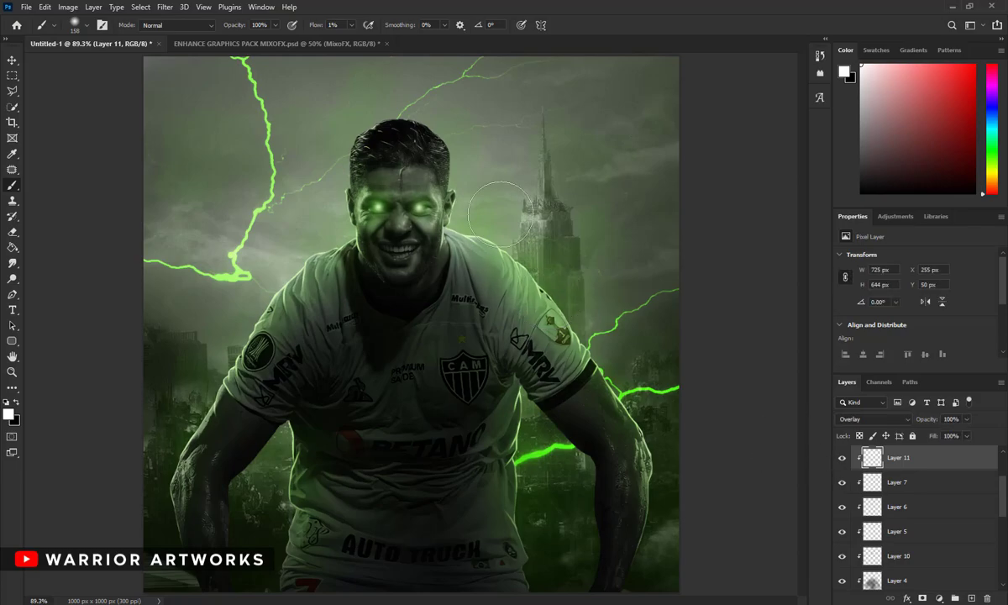
Step: Type the title 'HULK' above the player, above the Black & White 1 layer
key("z")
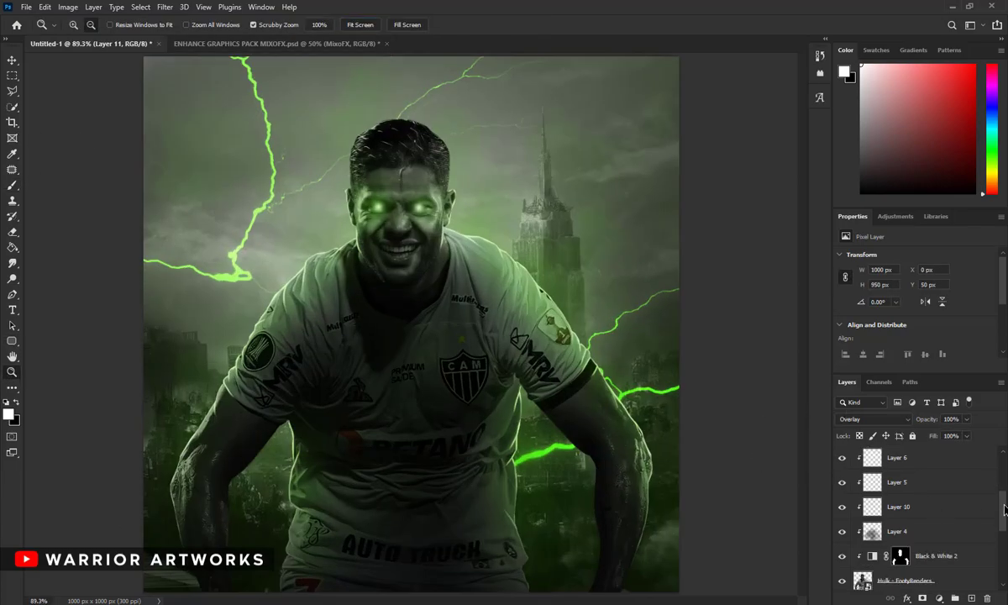
scroll(917, 521, "down", 5)
left_click(924, 572)
key("t")
left_click(296, 247)
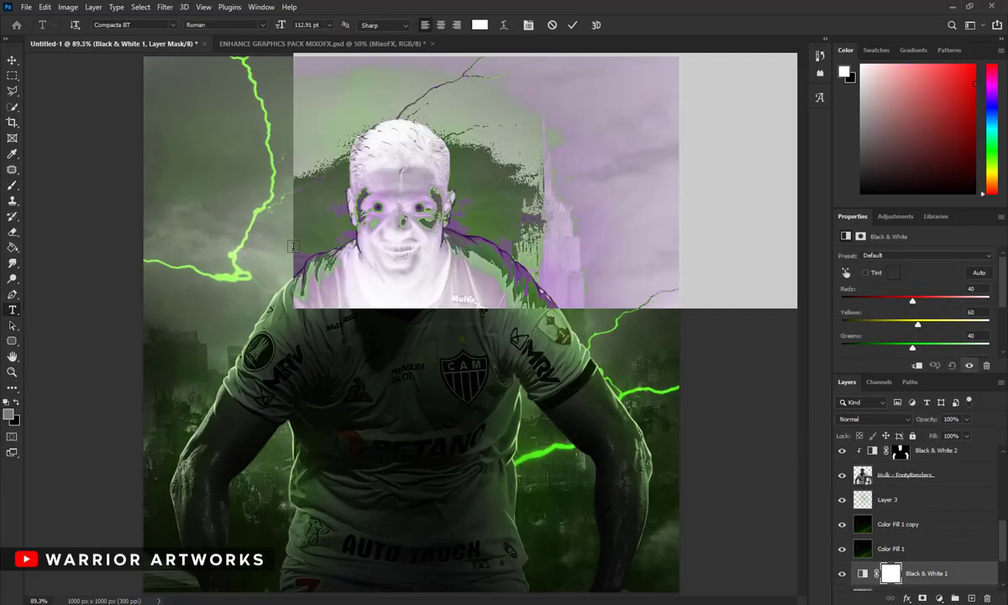
type("hulk")
key("ctrl+a")
type("HU")
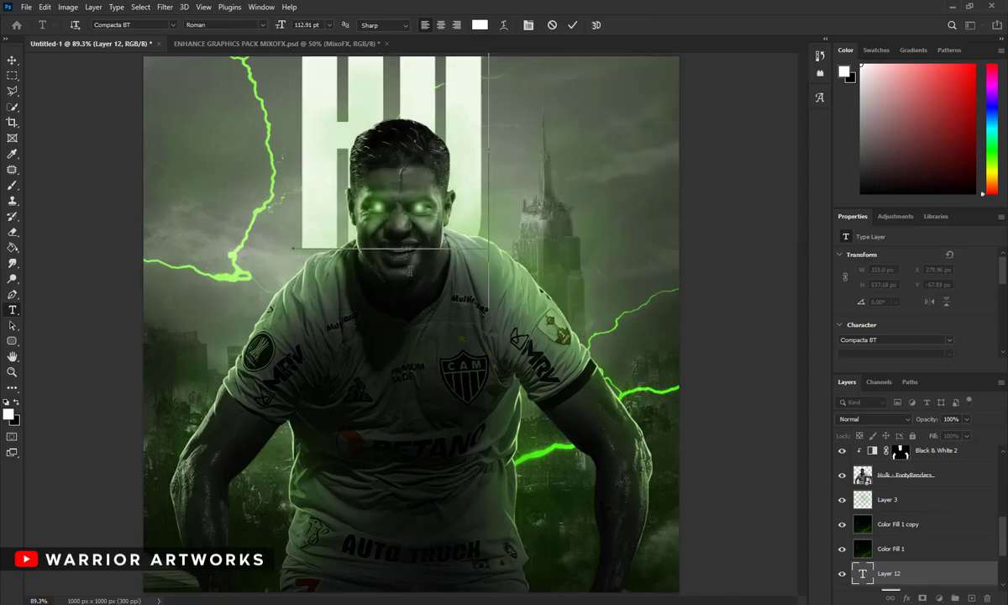
type("LK")
key("ctrl+Return")
Step: Enlarge the HULK title across the poster and set it to Overlay
key("ctrl+t")
mouse_move(444, 248)
left_mouse_down()
mouse_move(410, 501)
mouse_move(448, 254)
left_mouse_up()
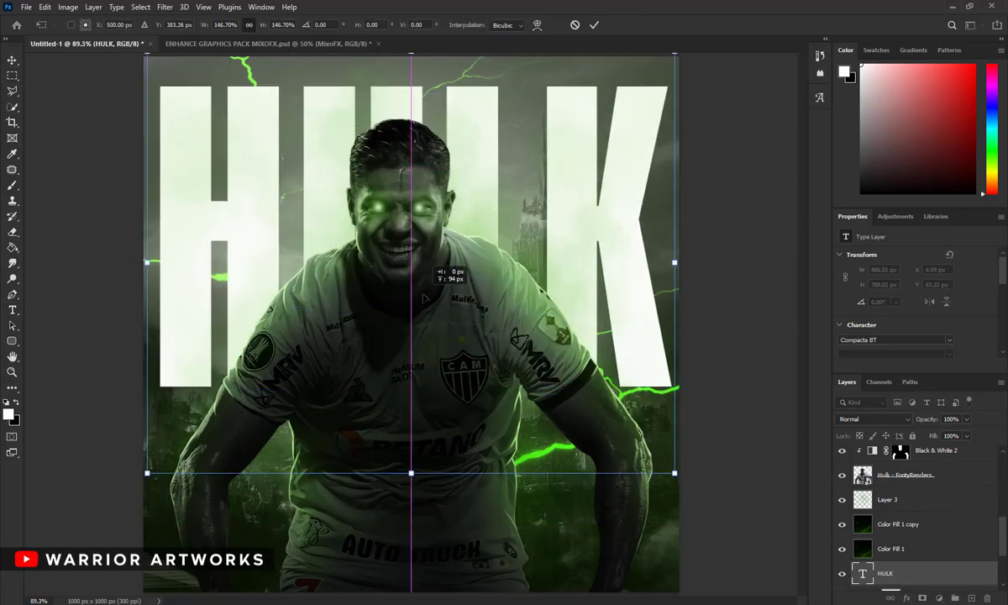
left_click(594, 24)
key("m")
left_click(873, 418)
left_click(855, 453)
Step: Colour the HULK title text green
left_click(874, 418)
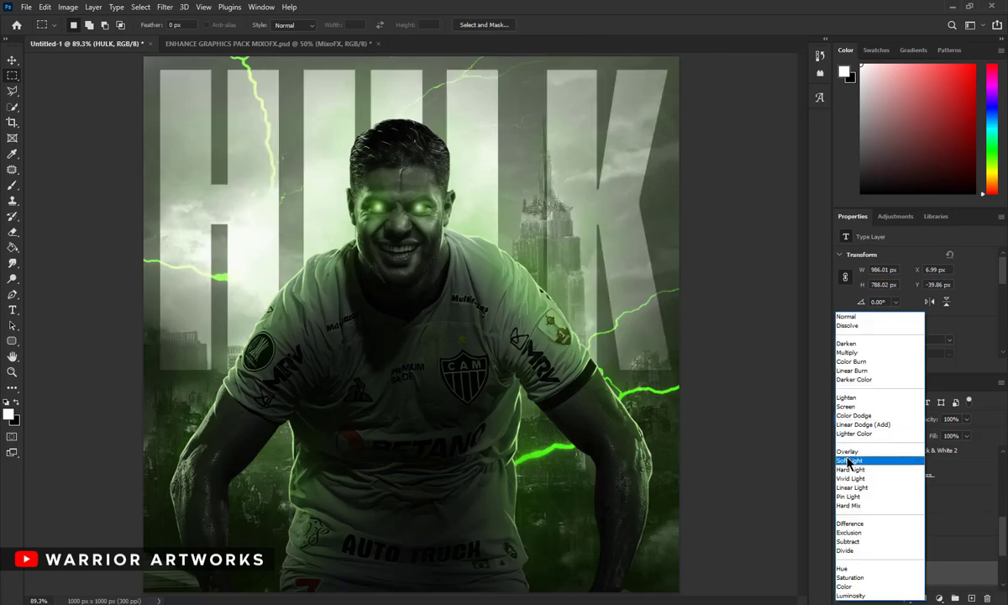
left_click(866, 460)
left_click(923, 334)
right_click(895, 378)
left_click(844, 427)
left_click(957, 182)
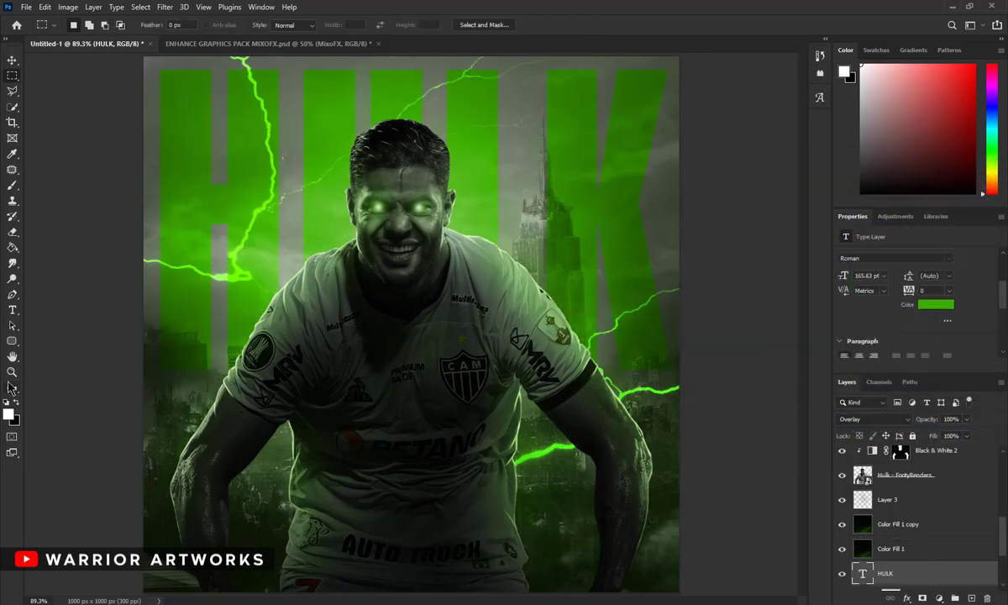
key("z")
left_click_drag(436, 164, 374, 163)
left_click(359, 24)
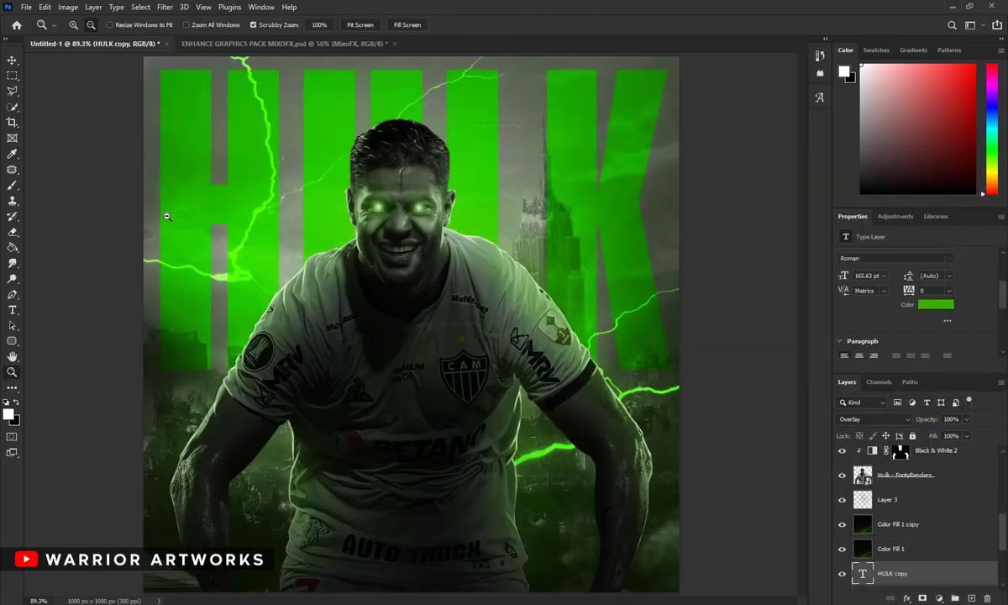
Step: Duplicate HULK, shrink the copy to about 38% lower down, and add a shifted HULK copy 2
key("ctrl+j")
right_click(444, 162)
left_click(479, 275)
left_click_drag(675, 441, 348, 298)
mouse_move(184, 239)
left_mouse_down()
mouse_move(311, 467)
mouse_move(275, 443)
mouse_move(572, 451)
left_mouse_up()
key("ctrl+alt+t")
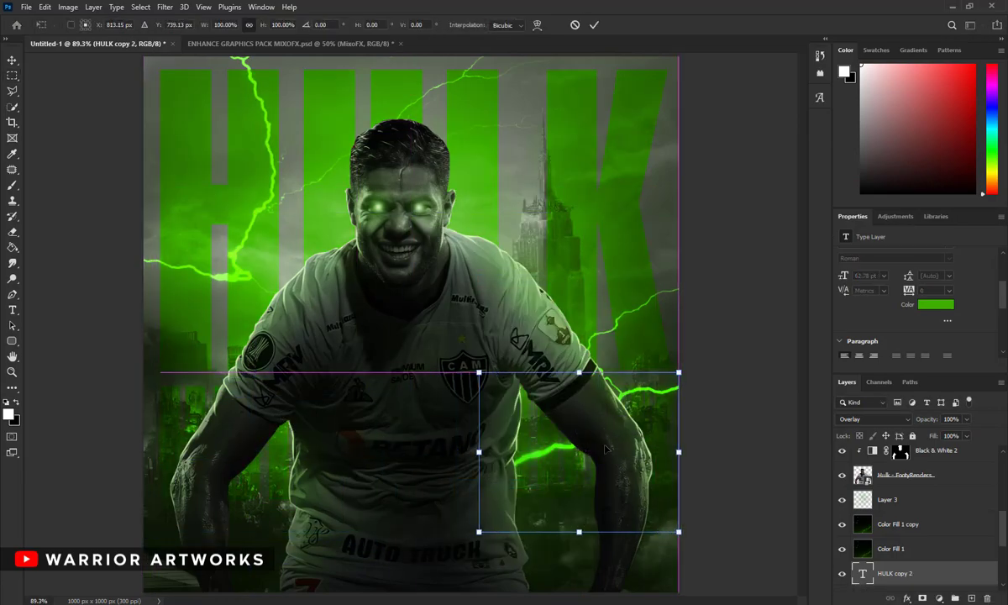
left_click(594, 26)
Step: Give the original HULK title a lighter green and copy its hex value
key("z")
left_click(657, 297, "alt")
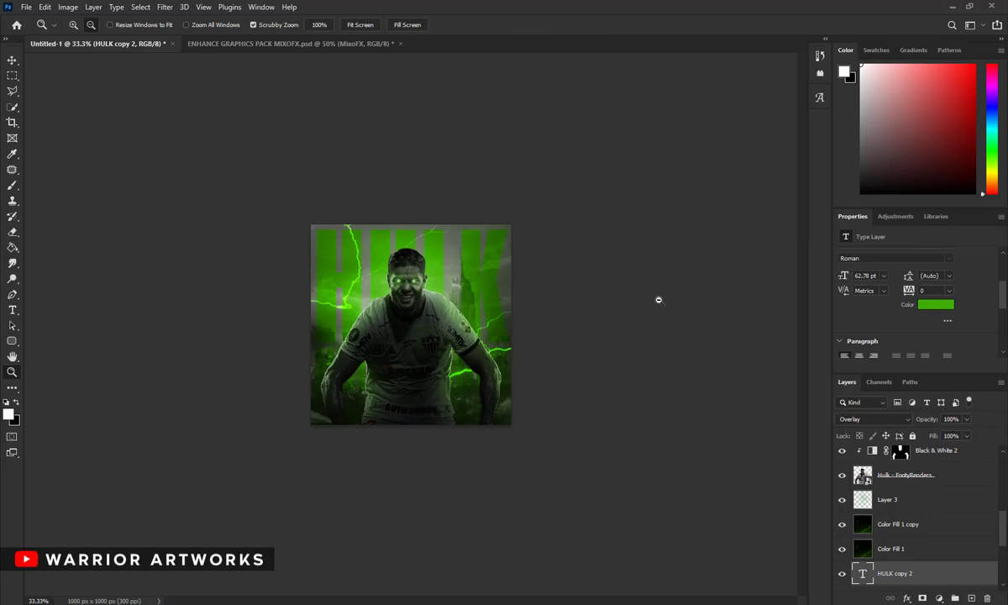
left_click(360, 25)
scroll(895, 525, "down", 2)
left_click(885, 548)
left_click(936, 304)
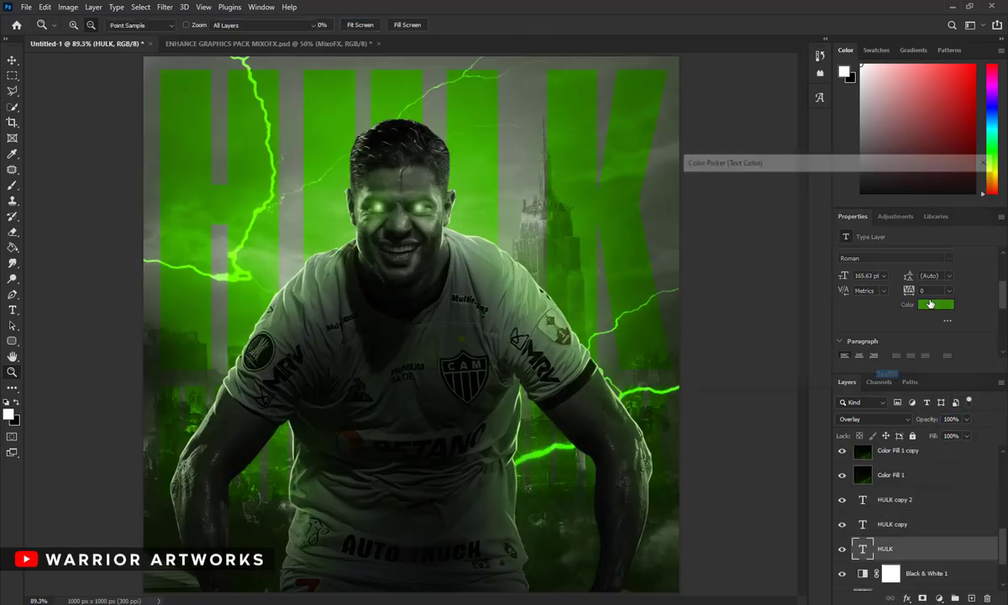
left_click(780, 217)
right_click(905, 379)
left_click(912, 414)
key("Return")
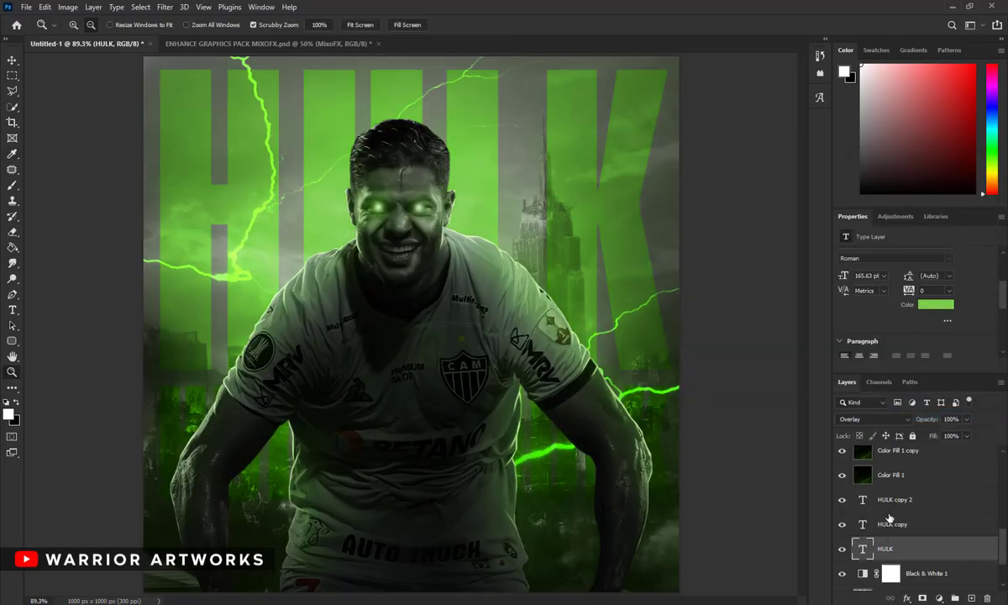
Step: Apply the lighter green #7bce4e to the HULK copy 2 layer
left_click(895, 499)
left_click(934, 304)
key("ctrl+v")
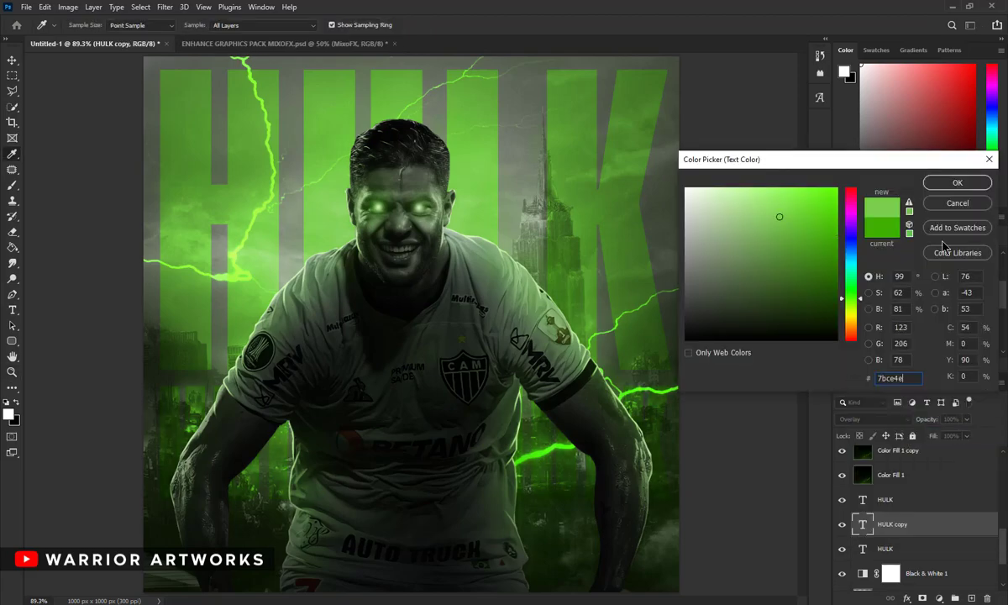
left_click(956, 182)
key("z")
key("ctrl+minus")
key("ctrl+minus")
key("ctrl+minus")
key("ctrl+minus")
key("ctrl+0")
Step: Move the three HULK title layers down about 30 px
left_click(886, 499, "shift")
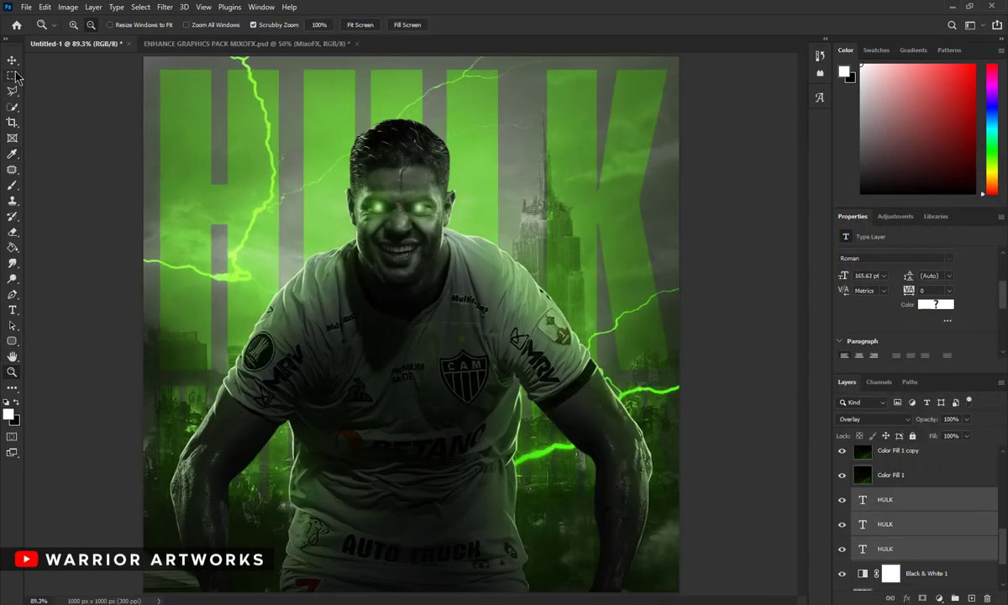
left_click(885, 549, "shift")
key("ctrl+t")
left_click_drag(443, 168, 444, 181)
left_click(593, 24)
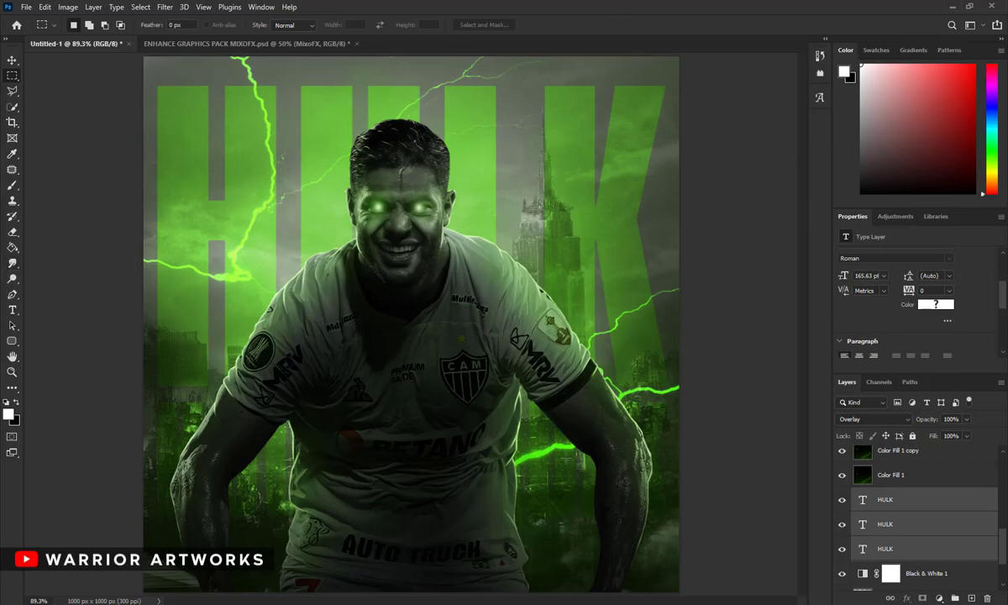
Step: On a new Overlay layer, paint faint light down the shirt with a 200 px 3%-flow brush
left_click(886, 499)
left_click(971, 598)
key("b")
left_click(874, 418)
left_click(857, 452)
right_click(440, 348)
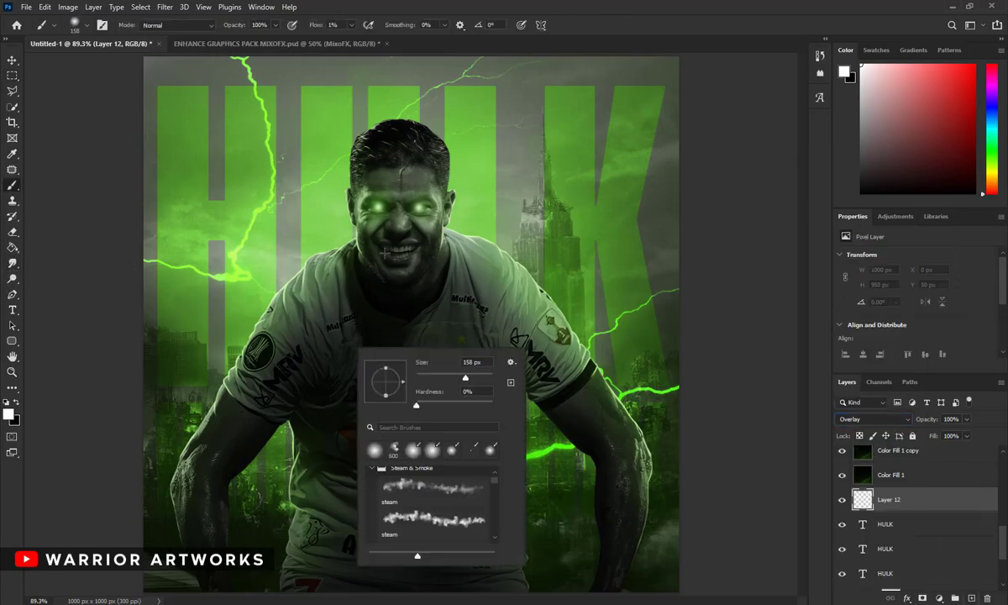
key("Escape")
right_click(522, 212)
key("Return")
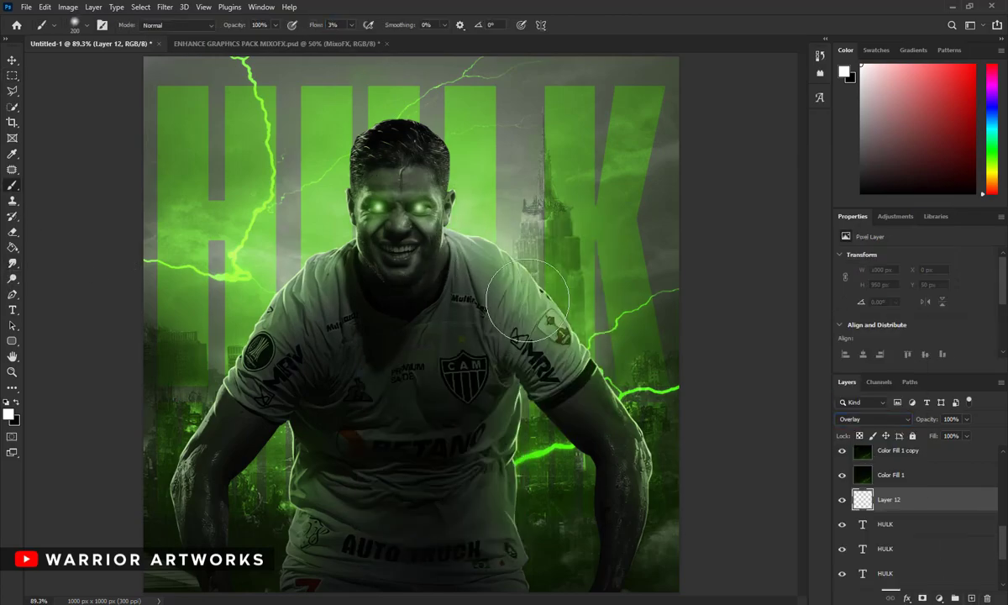
left_click_drag(207, 484, 360, 528)
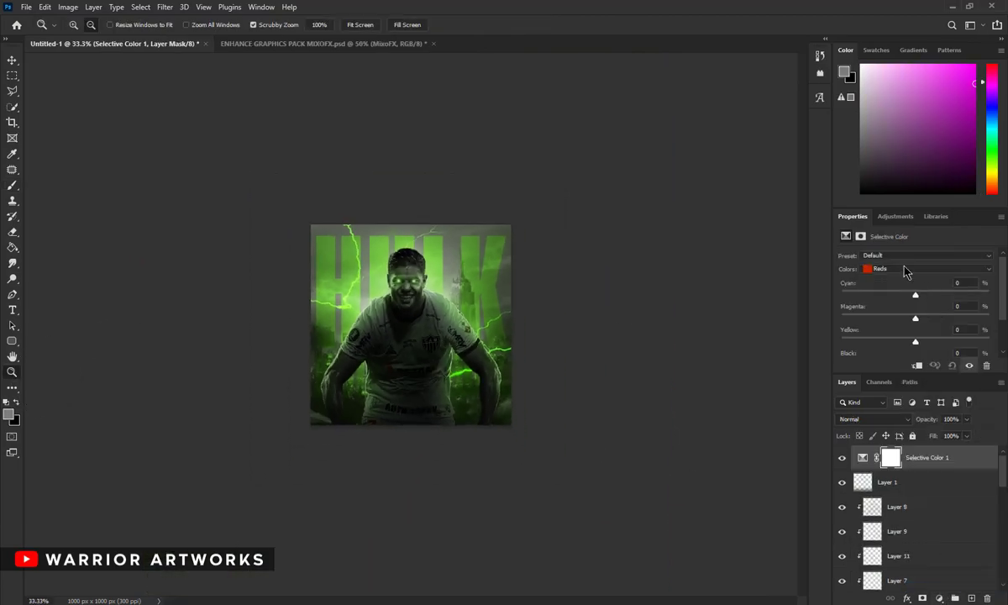
Step: In Selective Color, shift the Greens toward yellow, with less magenta and adjusted black
left_click(904, 270)
left_click(915, 293)
mouse_move(915, 318)
left_mouse_down()
mouse_move(893, 318)
mouse_move(944, 341)
left_mouse_up()
scroll(891, 367, "down", 1)
mouse_move(888, 312)
left_mouse_down()
mouse_move(953, 313)
mouse_move(938, 335)
left_mouse_up()
Step: Add a 3Strip Color Lookup layer and a Kodak 5218 Kodak 2383 one at 40% opacity
left_click(939, 598)
left_click(942, 533)
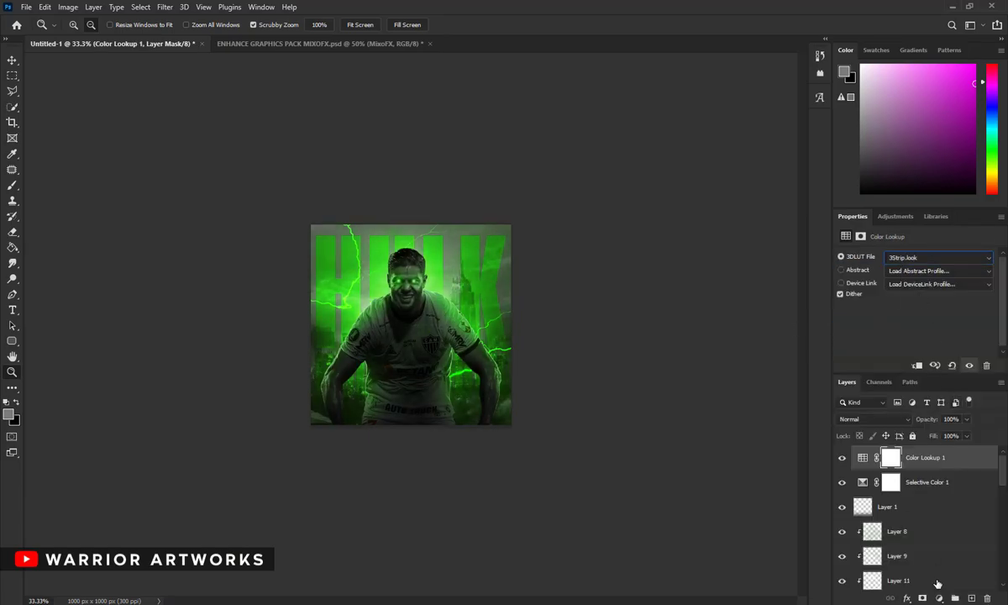
left_click(938, 598)
left_click(941, 534)
left_click(938, 257)
left_click(891, 270)
left_click_drag(926, 418, 914, 426)
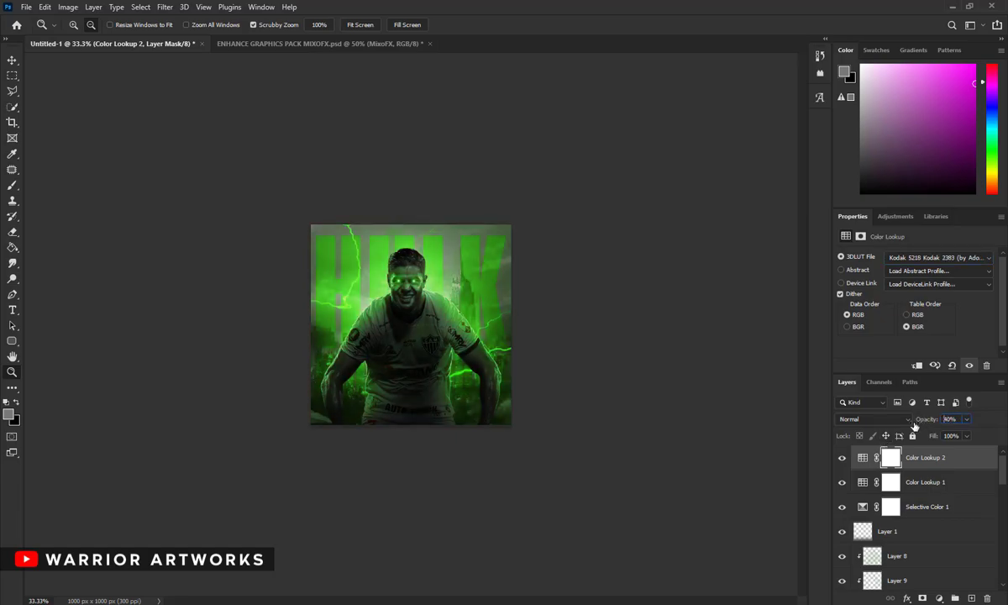
key("ctrl+plus")
key("ctrl+plus")
Step: Add a third Color Lookup layer using Fuji F125 Kodak 2395 at 50% opacity
left_click(939, 598)
left_click(941, 533)
left_click(938, 257)
left_click(924, 429)
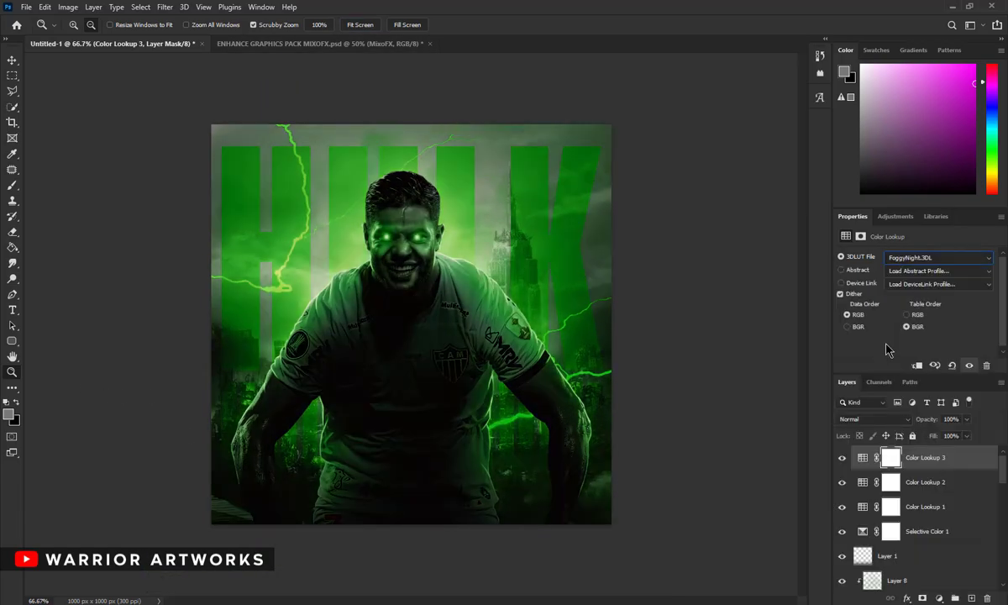
key("Down")
key("Down")
key("Down")
key("Down")
key("Down")
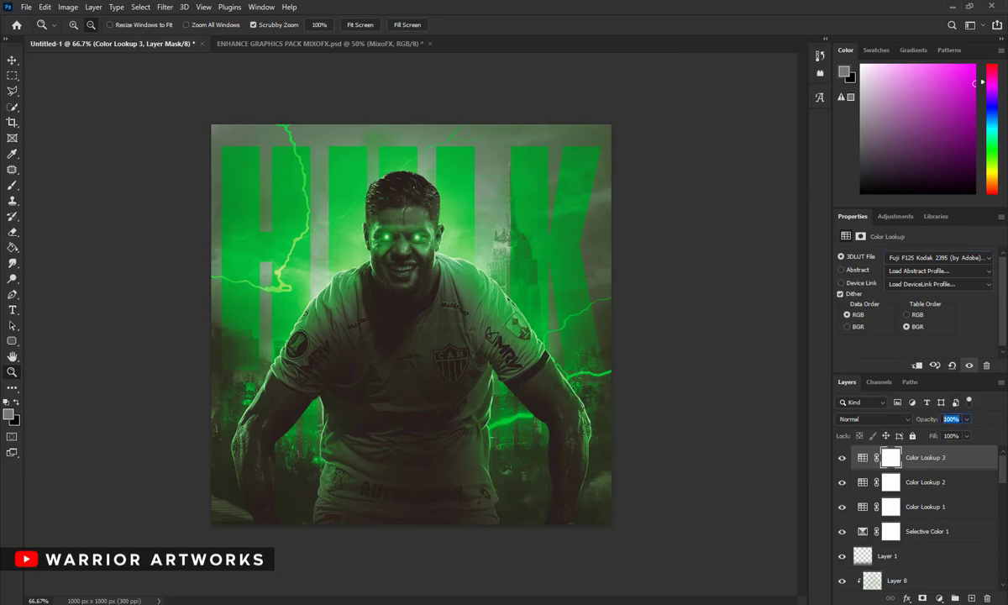
key("ctrl+minus")
type("50")
key("Return")
left_click_drag(405, 224, 504, 224)
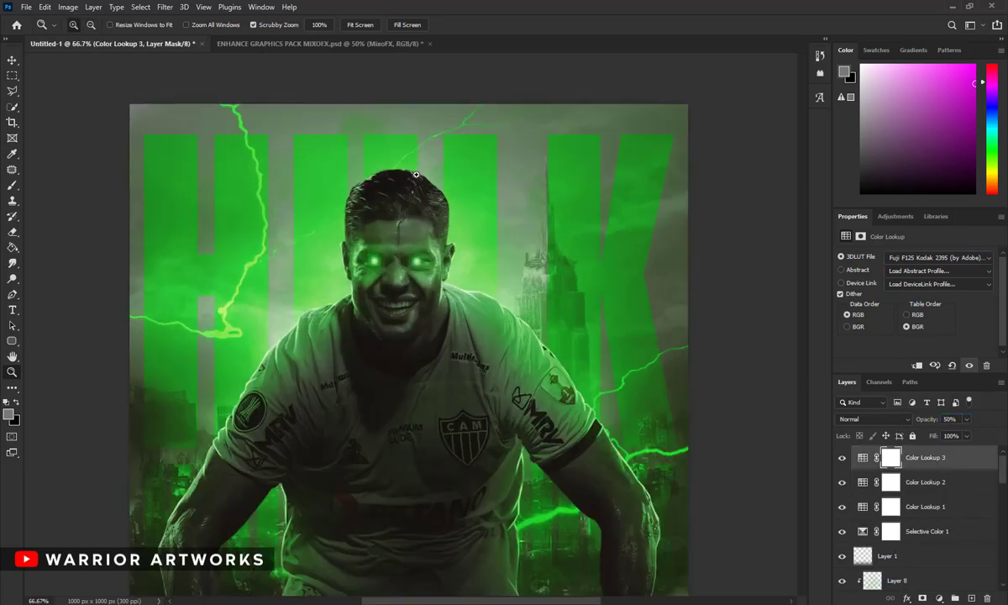
Step: Rasterize the footballer's Hulk render layer and smudge its hair edges
left_click(344, 250)
key("Return")
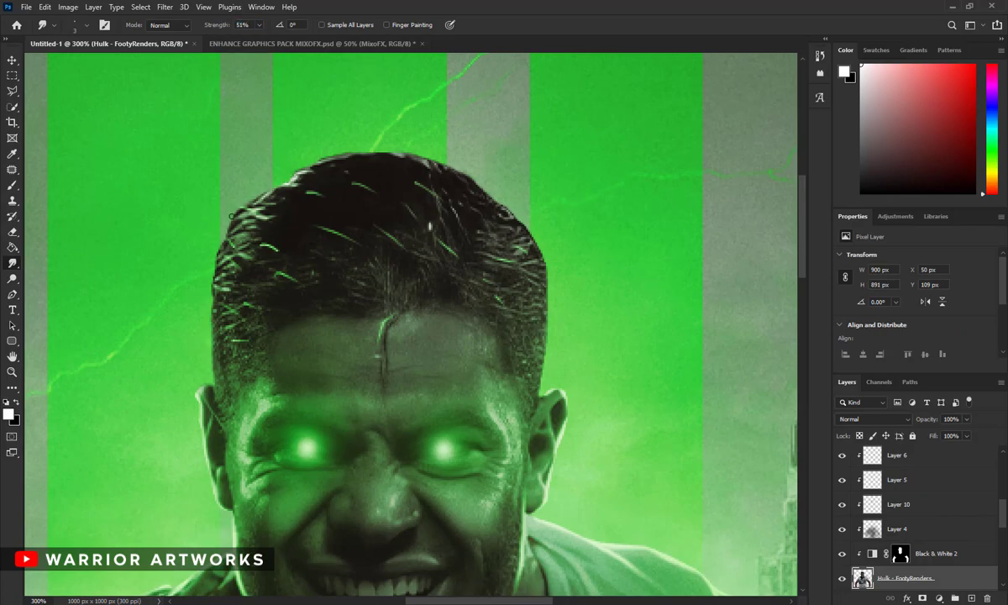
scroll(199, 280, "up", 1)
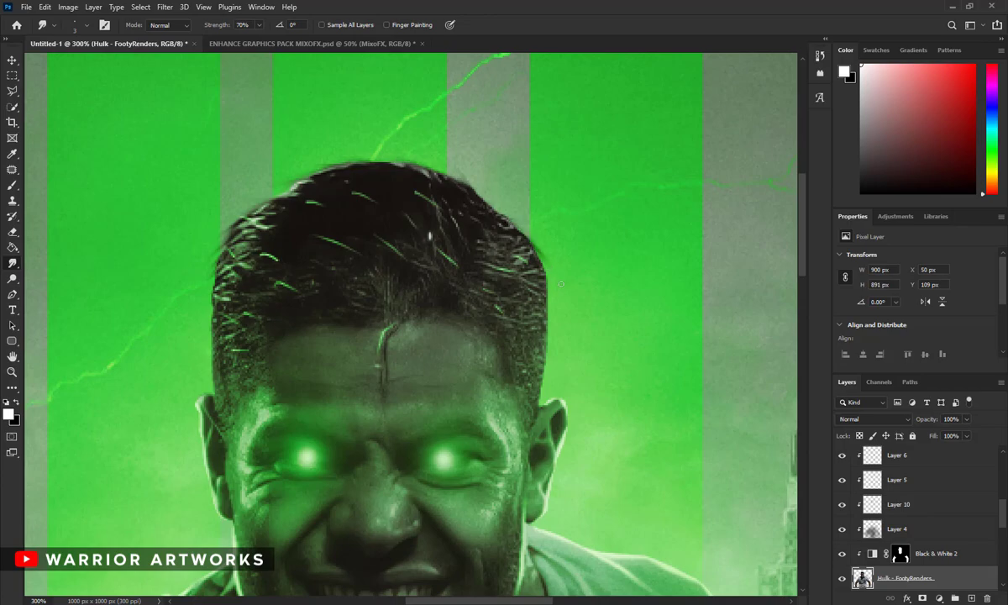
scroll(494, 268, "down", 2)
left_click(361, 26)
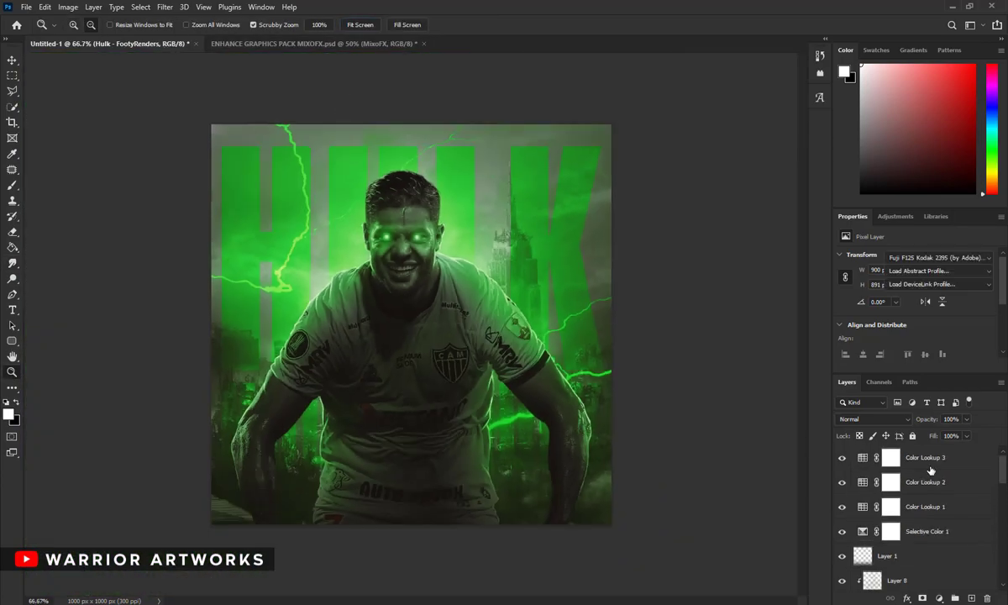
Step: Delete the Background layer and merge Group 1 into a single layer
left_click(987, 597)
right_click(873, 453)
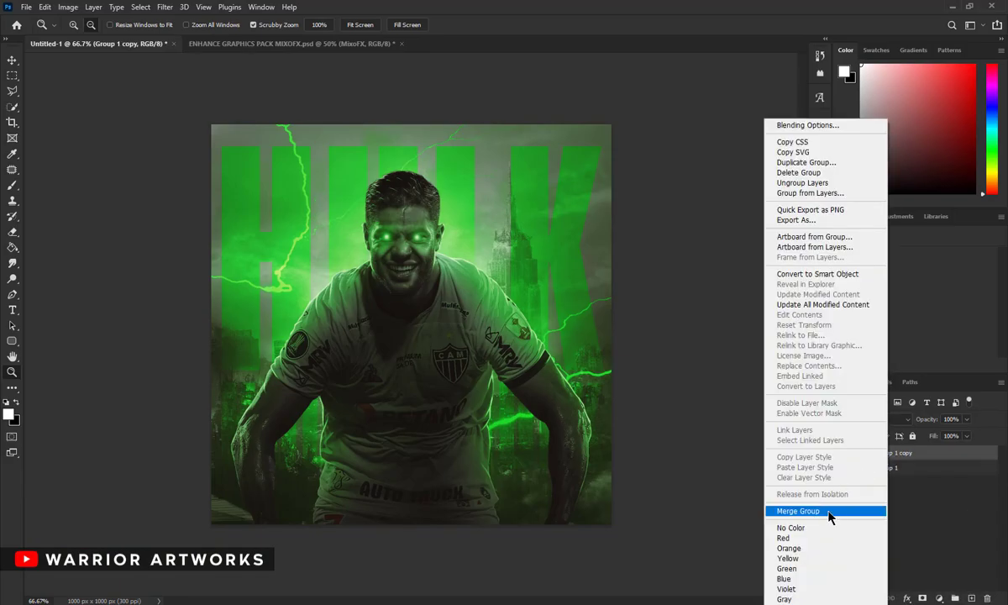
left_click(829, 514)
Step: Crop the canvas to 1000×1000 px at 300 ppi
key("c")
left_click(93, 25)
left_click(106, 131)
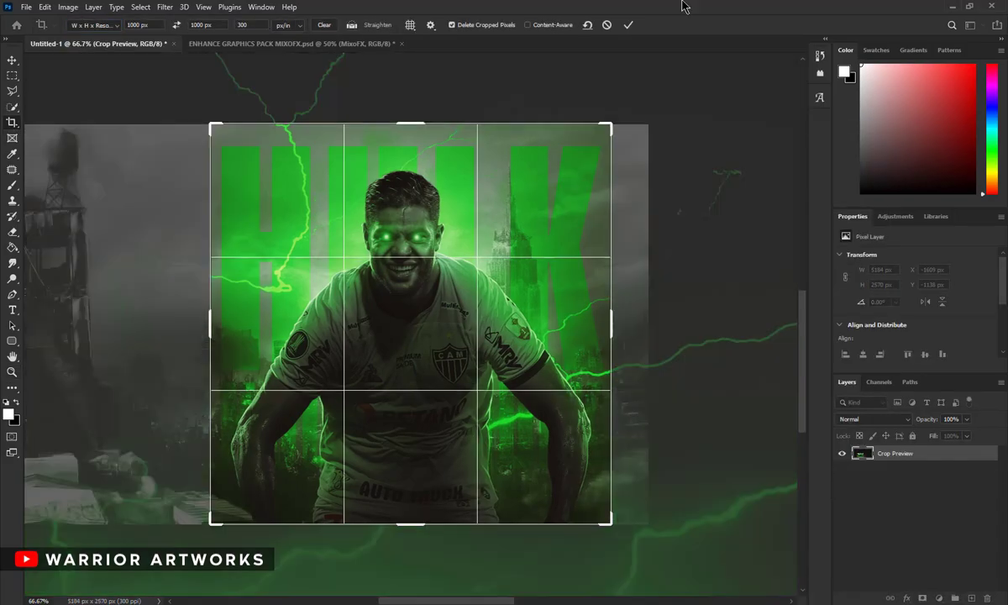
key("Return")
Step: In the Camera Raw filter, lower Exposure to -0.35 and set another Basic value to -1
key("ctrl+shift+a")
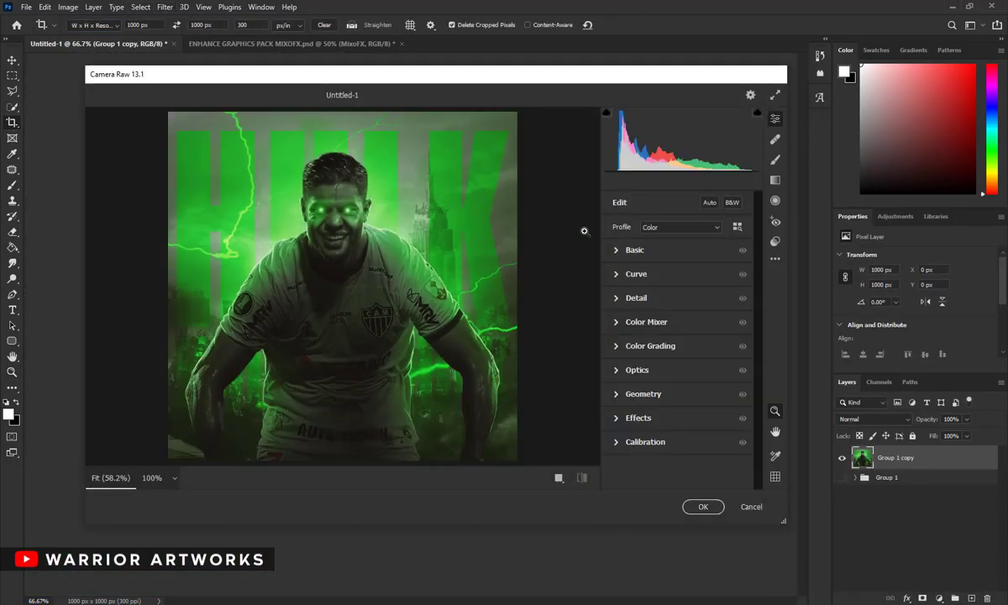
type("-0.35")
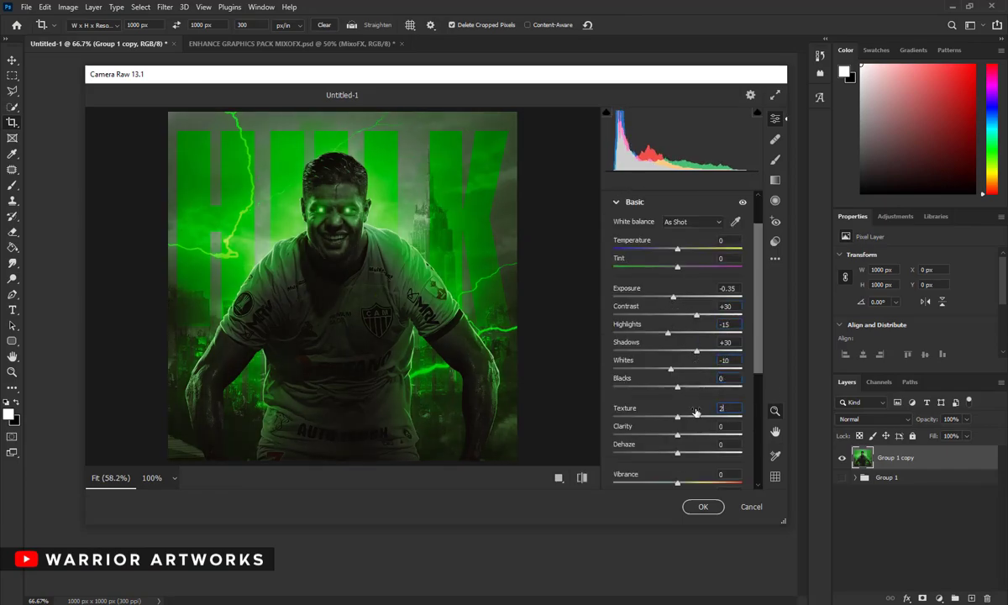
scroll(690, 443, "down", 2)
type("-1")
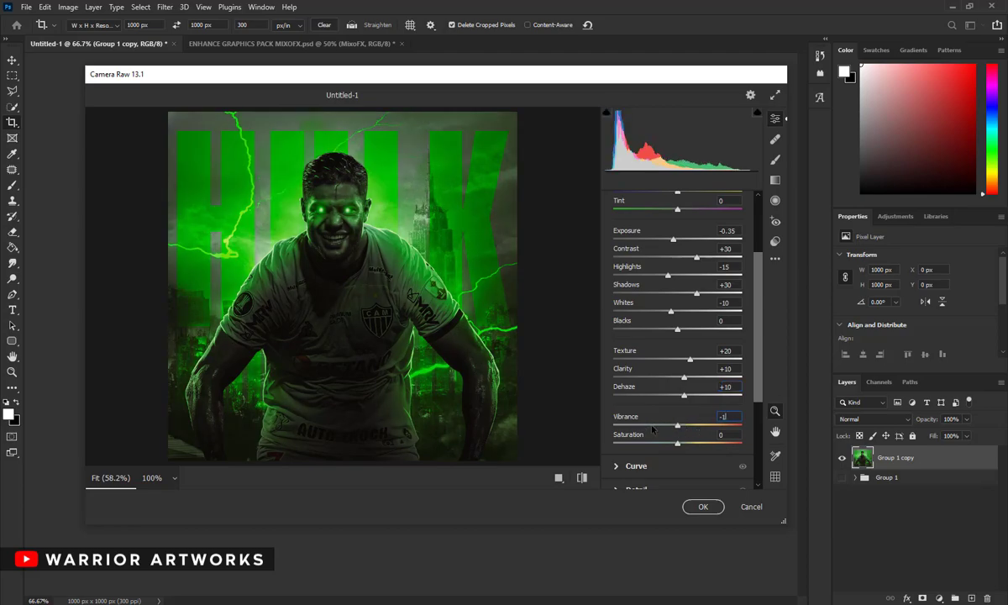
Step: Set a Detail value to 0, add edge vignetting, adjust Calibration, and apply Camera Raw
left_click(621, 487)
type("0")
scroll(634, 407, "down", 3)
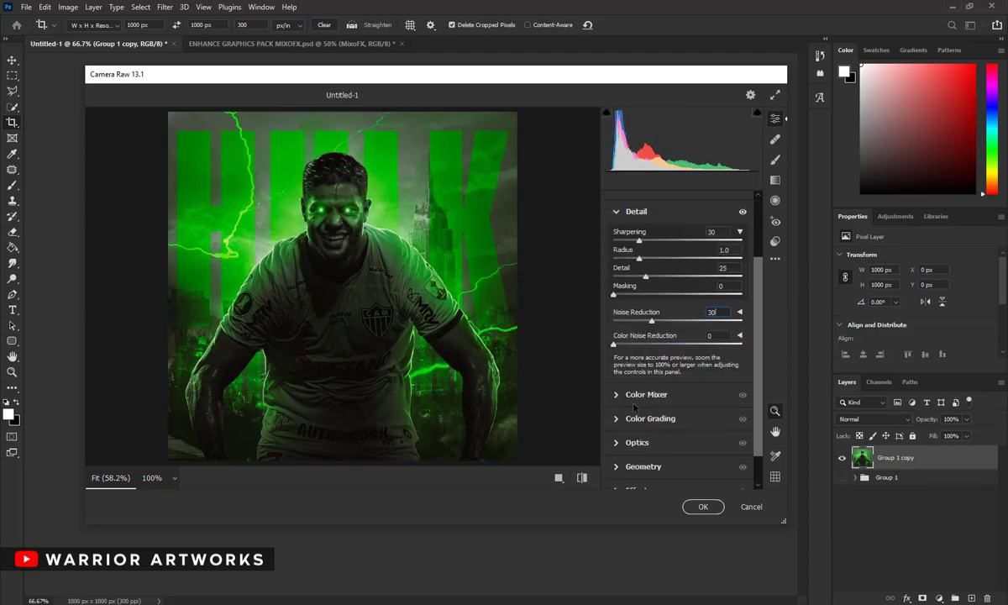
left_click(636, 211)
left_click(639, 417)
left_click_drag(677, 470, 677, 475)
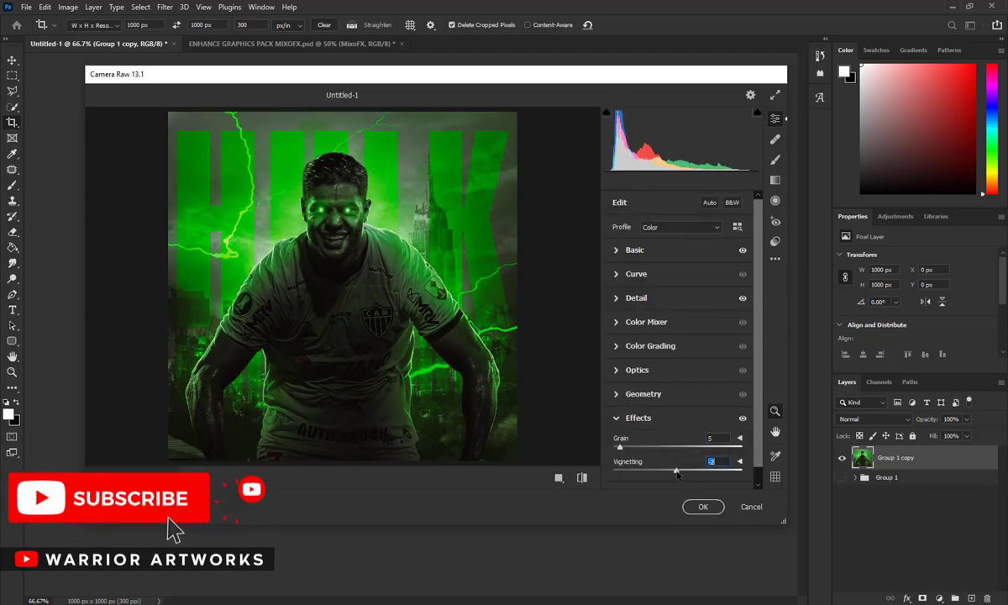
scroll(679, 474, "down", 2)
left_click(681, 483)
type("-10")
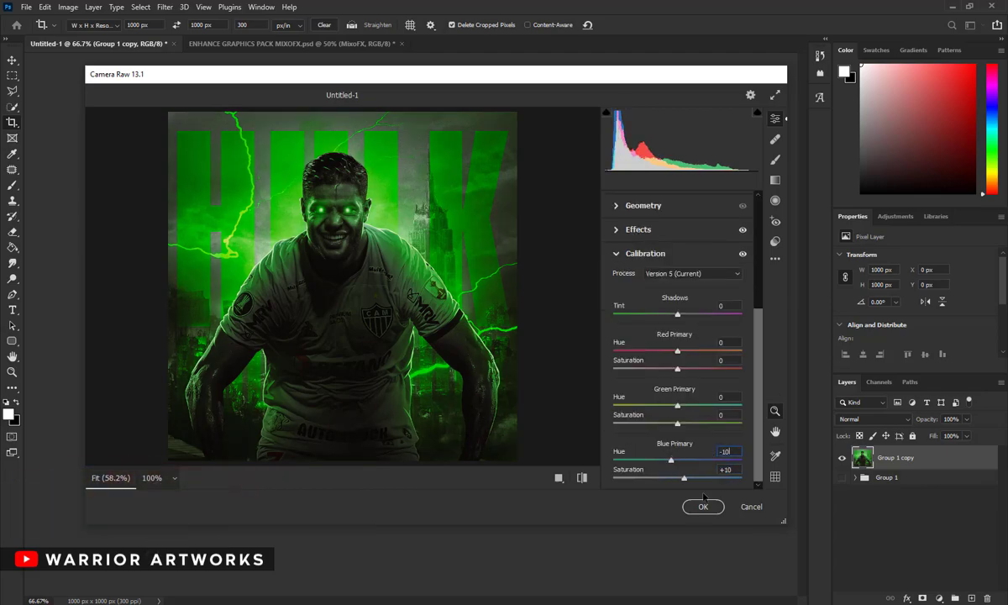
key("Return")
Step: Make the merged layer a Smart Object with the Bright Camera Raw preset, then stamp into Layer 13
right_click(846, 458)
left_click(720, 258)
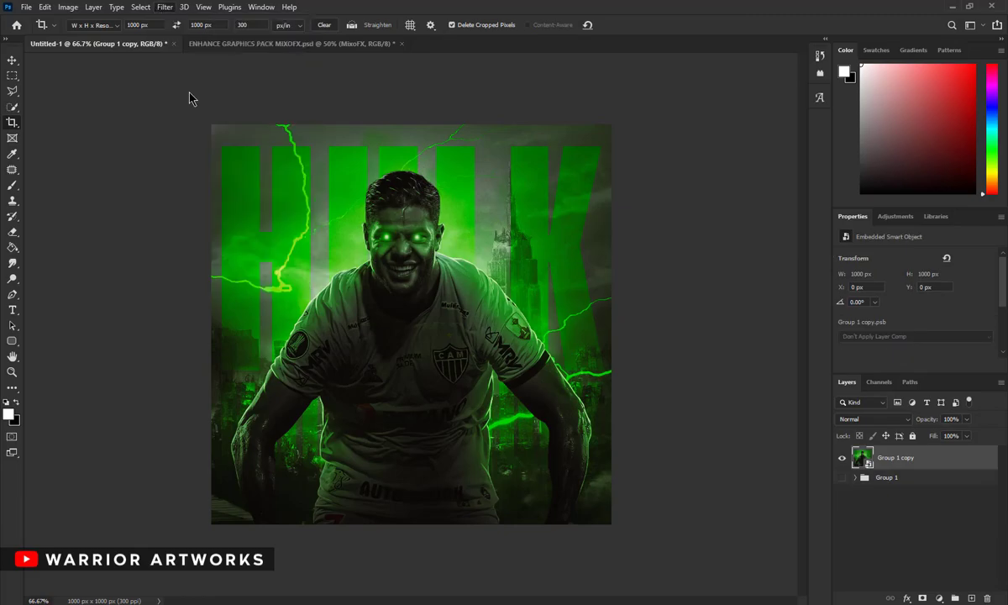
key("ctrl+shift+a")
left_click(776, 241)
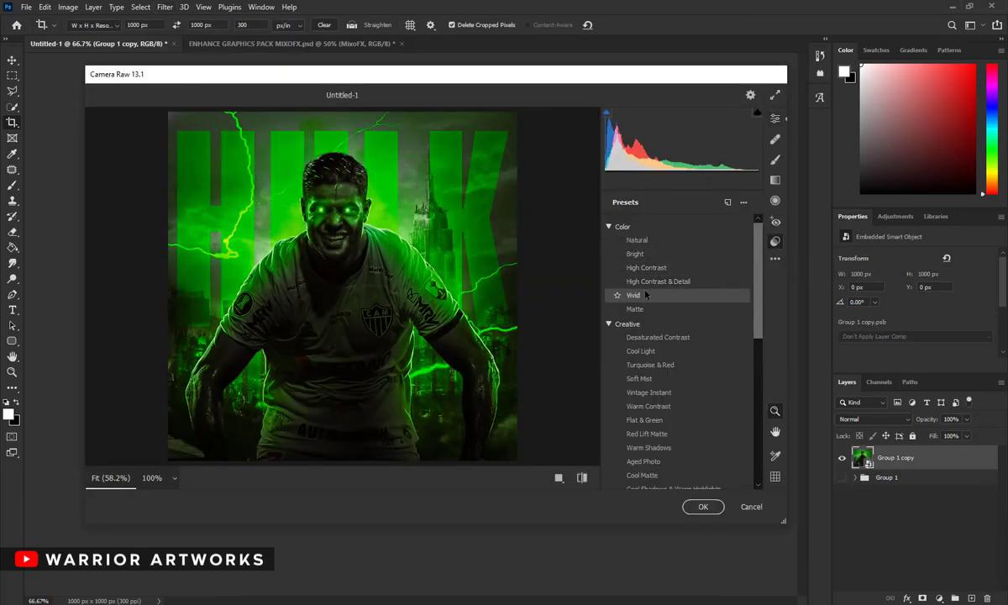
left_click(635, 254)
left_click(703, 507)
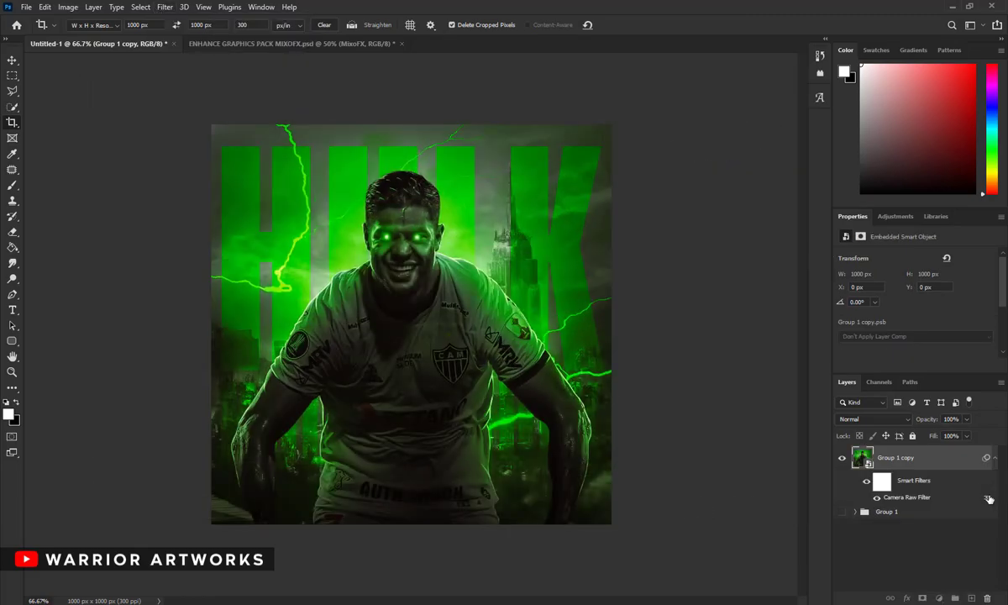
key("ctrl+shift+alt+e")
Step: Convert Layer 13 to a Smart Object and apply a darkening Camera Raw preset
key("m")
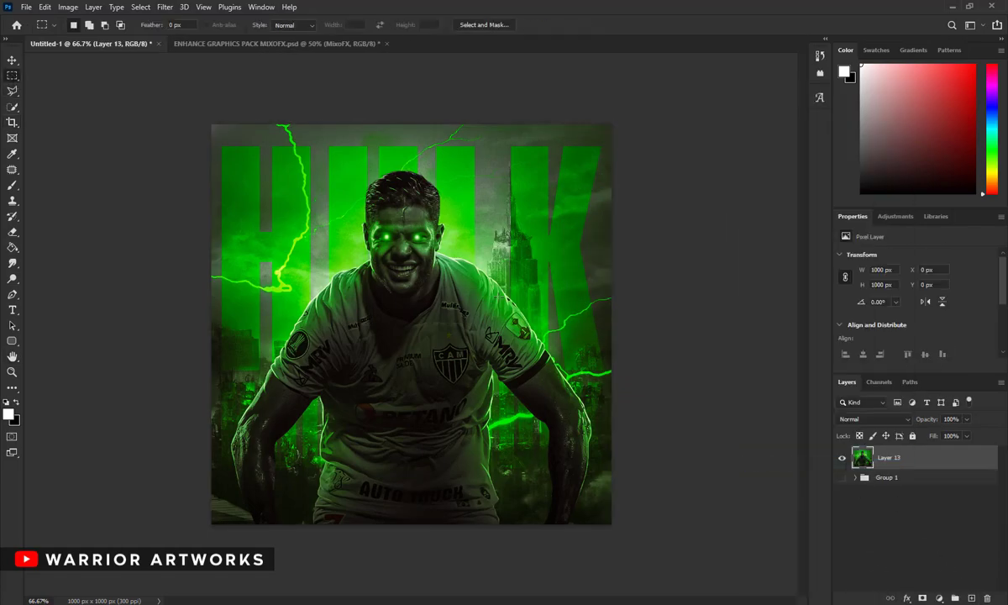
right_click(842, 457)
left_click(843, 468)
right_click(843, 458)
left_click(777, 196)
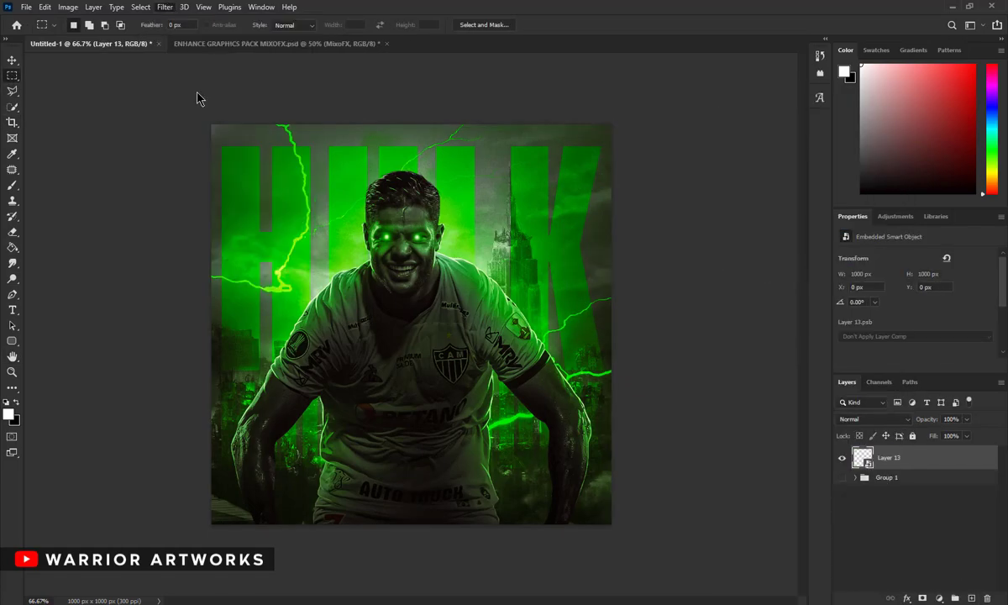
key("ctrl+shift+a")
left_click(642, 308)
left_click(703, 506)
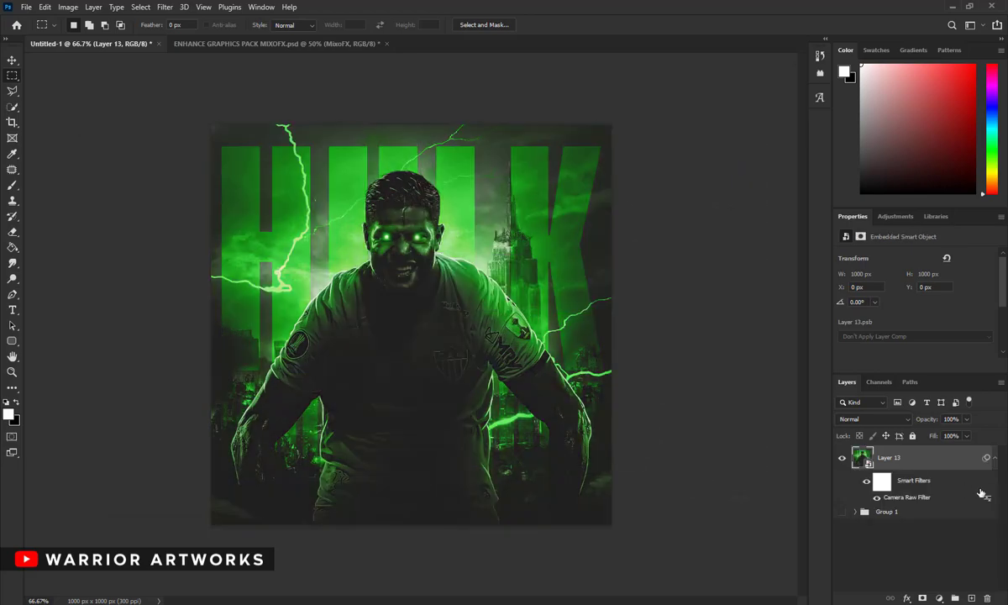
Step: Fade Layer 13's Camera Raw smart filter to 35% opacity
double_click(987, 498)
type("35")
left_click(717, 170)
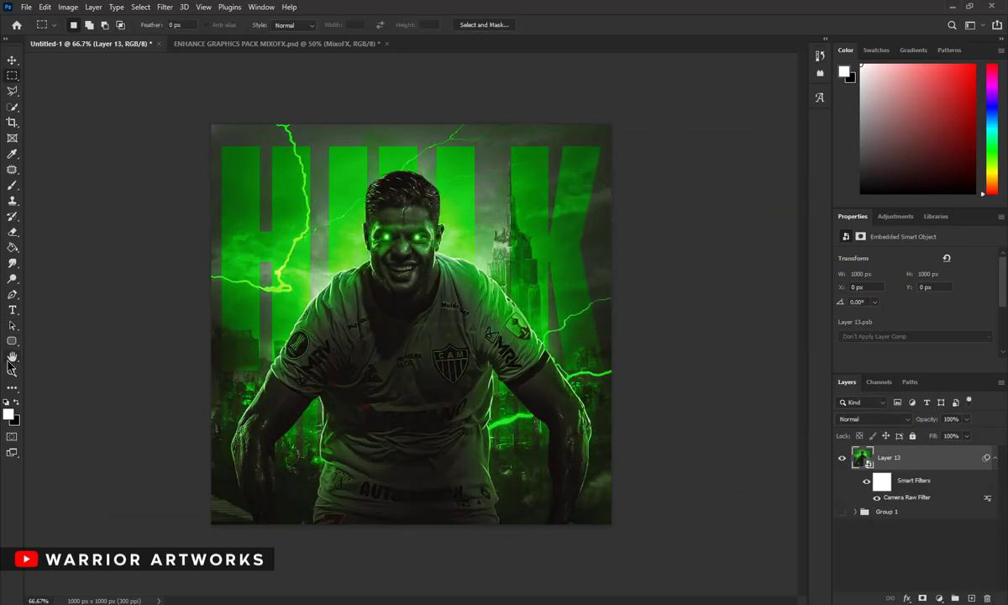
key("z")
left_click_drag(403, 252, 382, 219)
left_click(359, 25)
right_click(916, 451)
key("Escape")
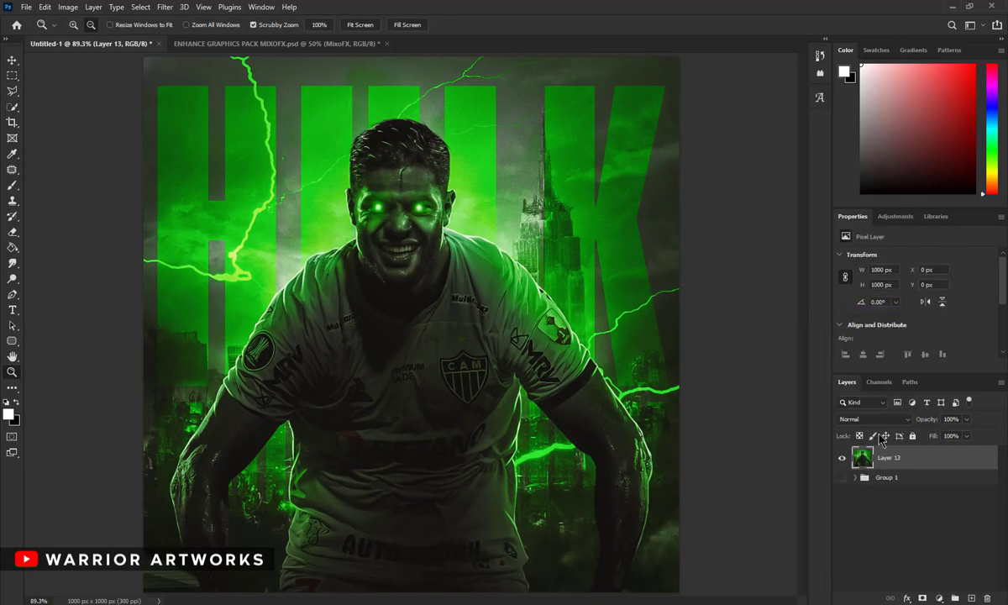